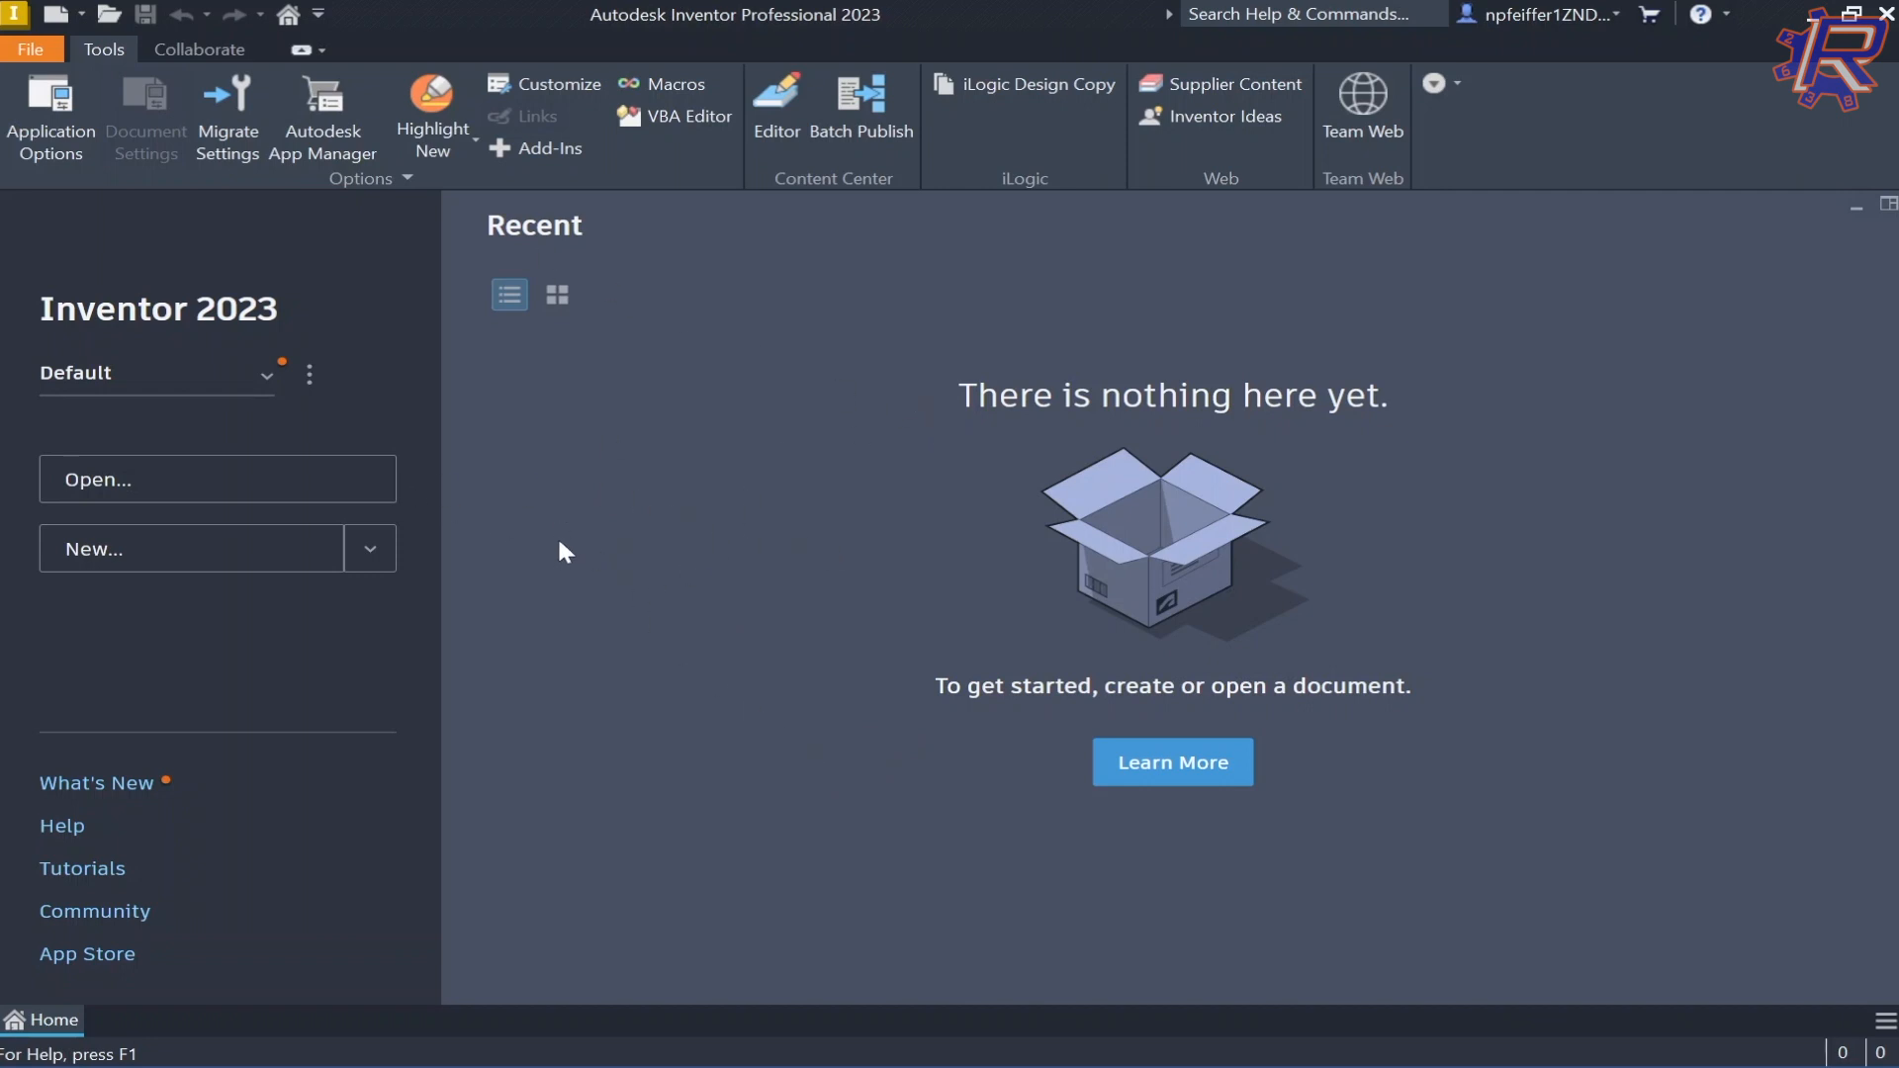
Step: Open the part file Video1Part.ipt from the Downloads folder
click(187, 501)
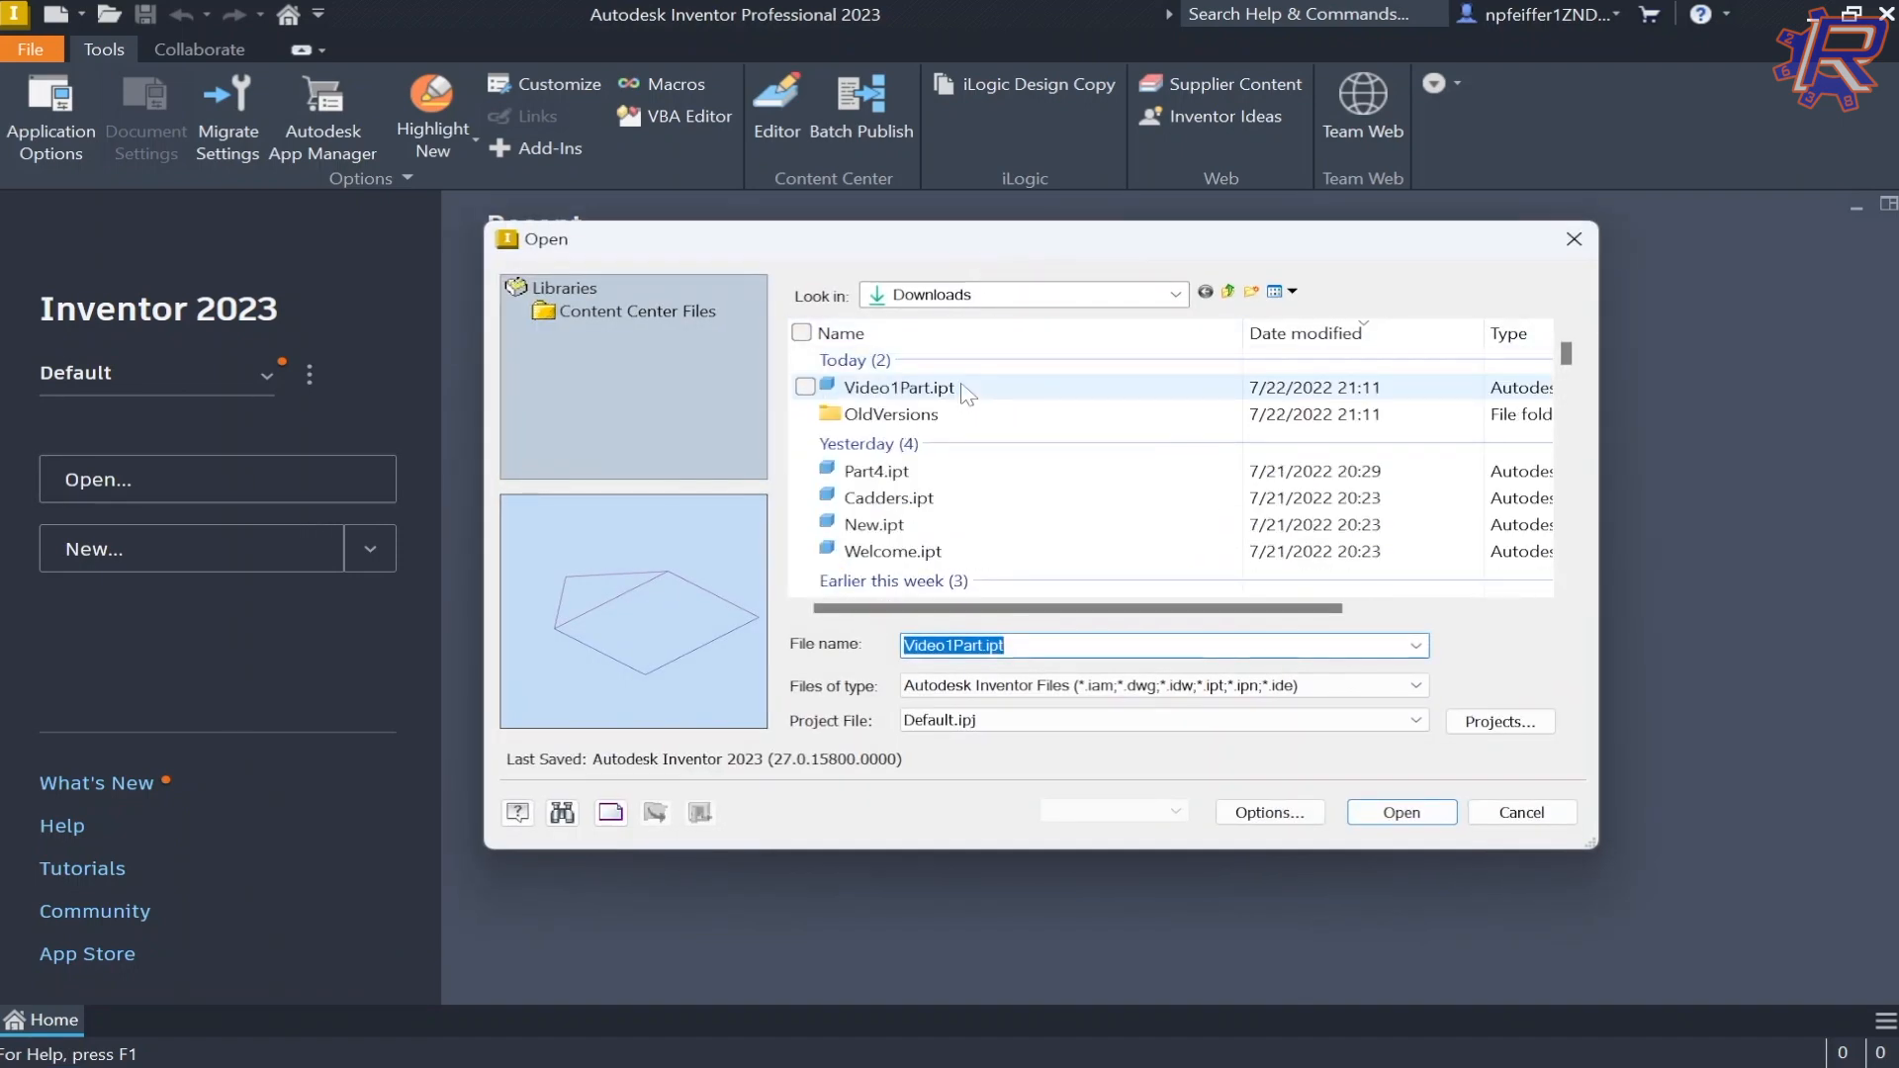
double_click(975, 394)
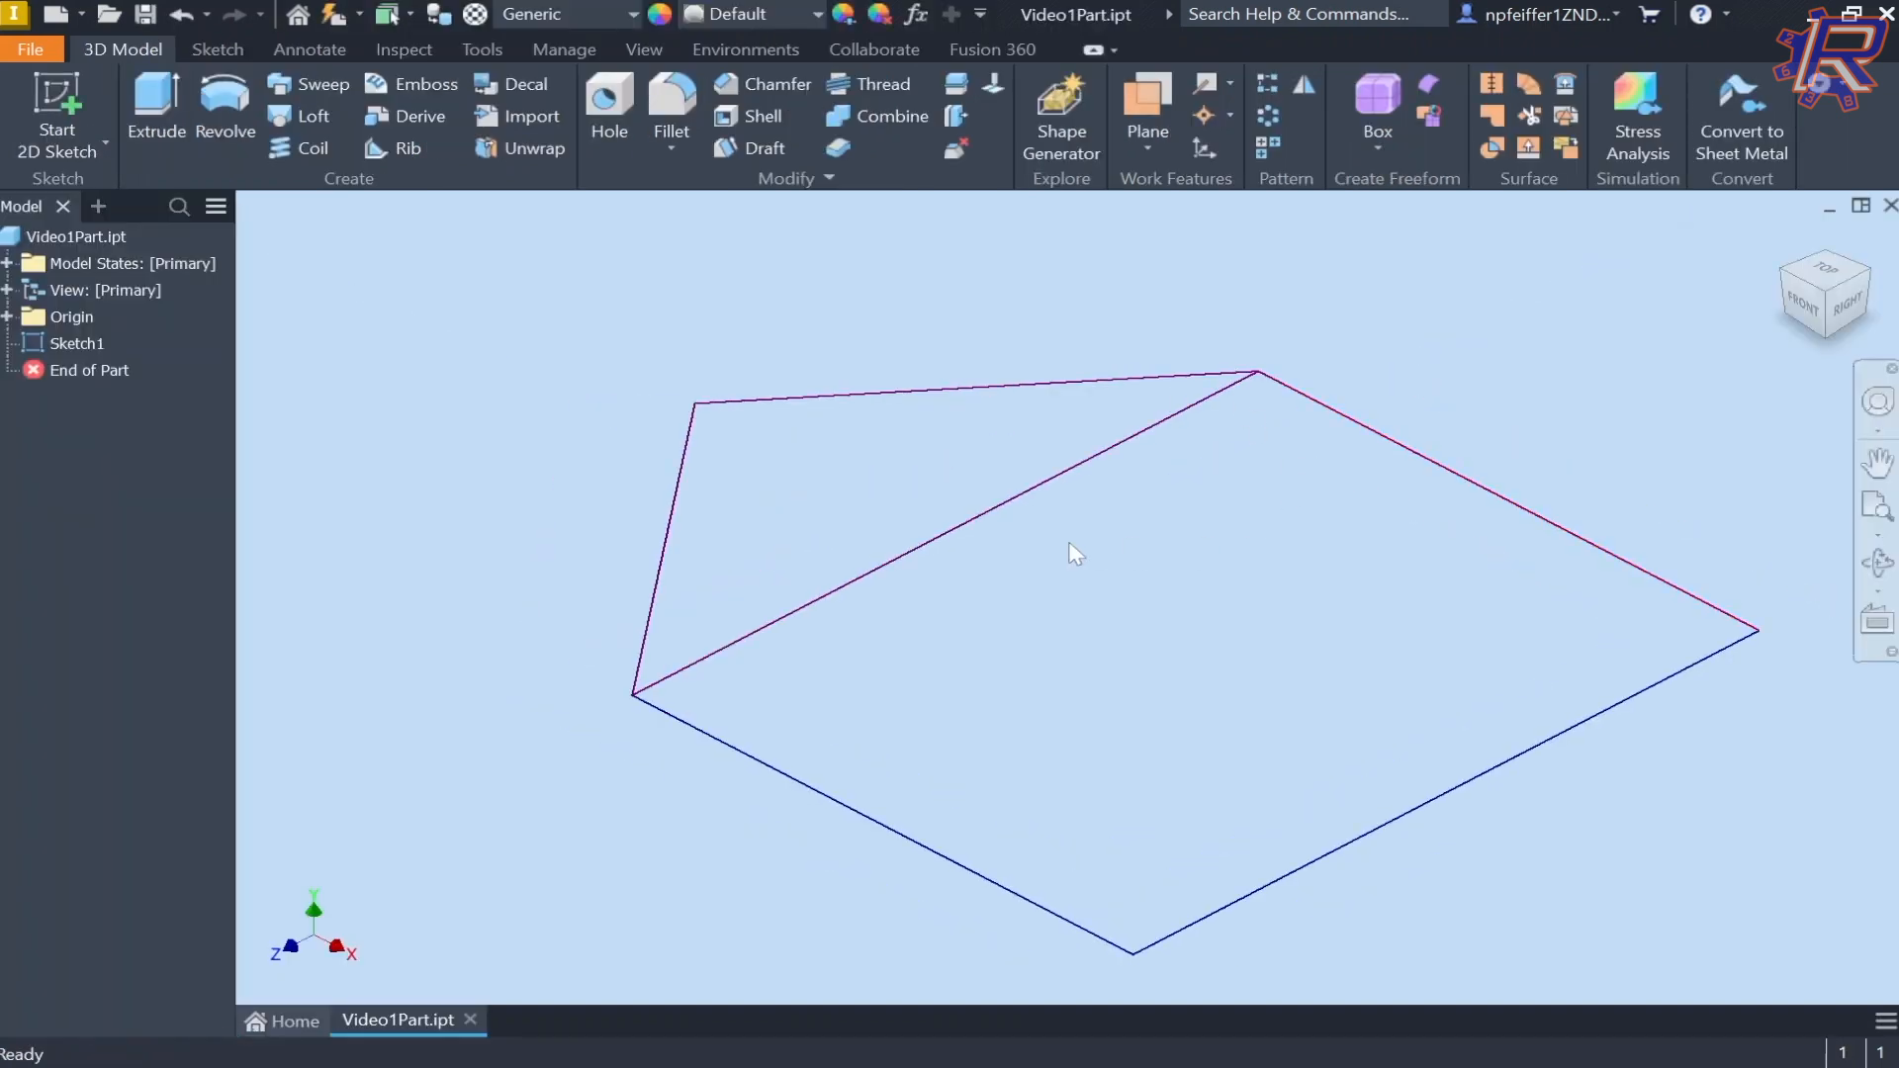
scroll(647, 367, down, 3)
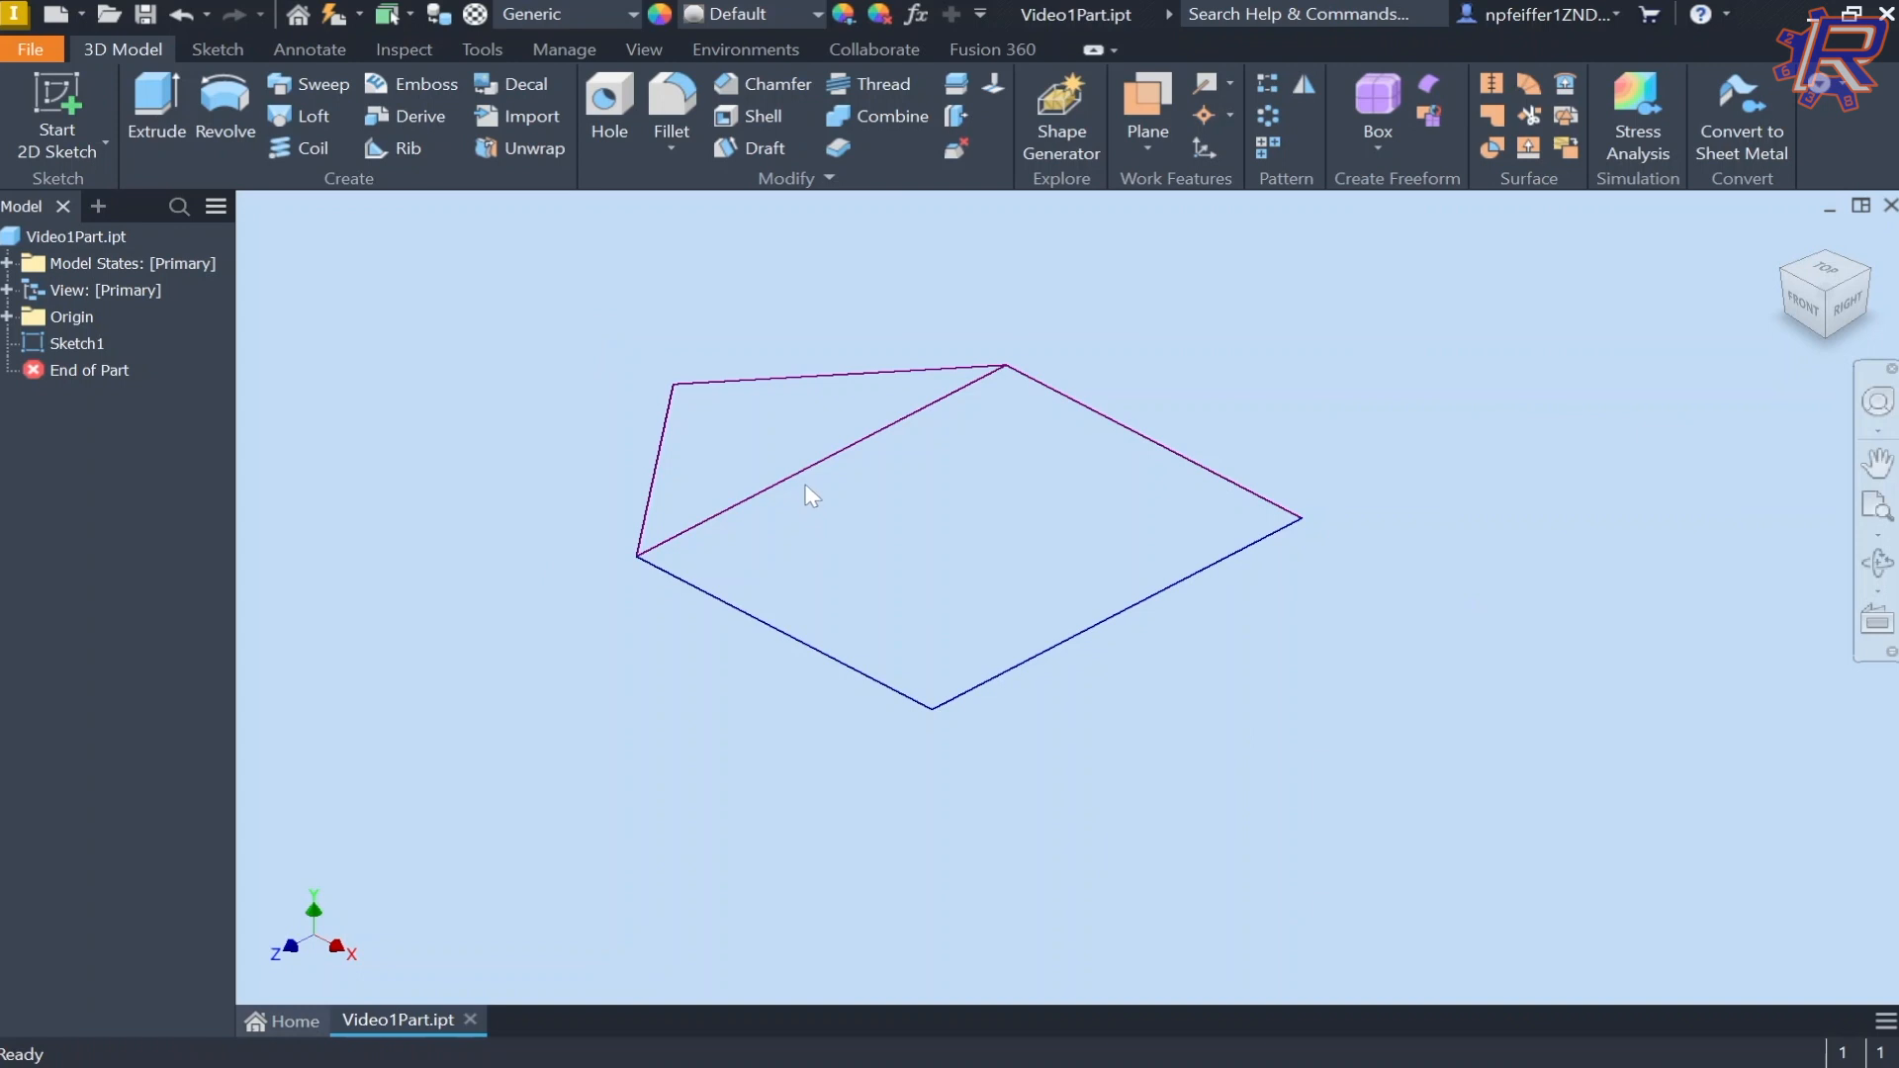
Step: Set up an extrusion of the triangular sketch profile with a distance of 3 in
click(148, 139)
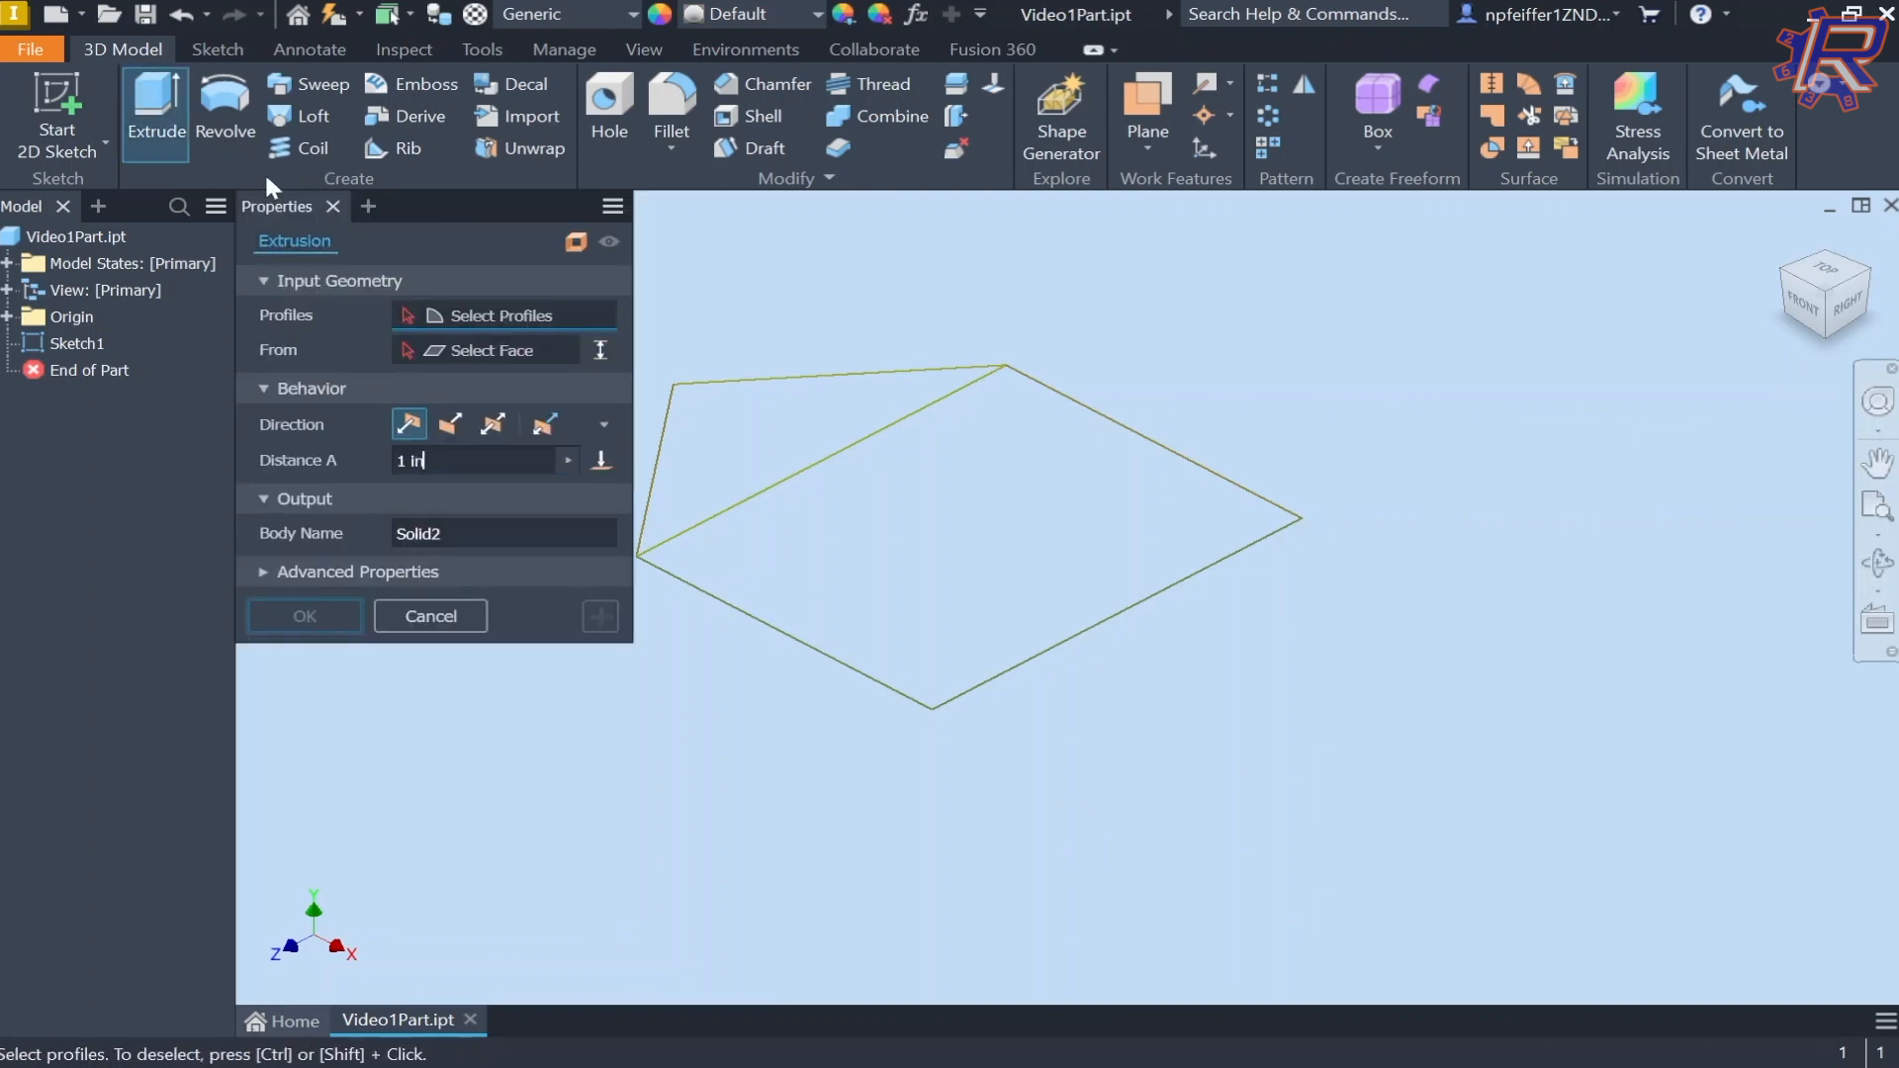
middle_drag(947, 391, 1038, 464)
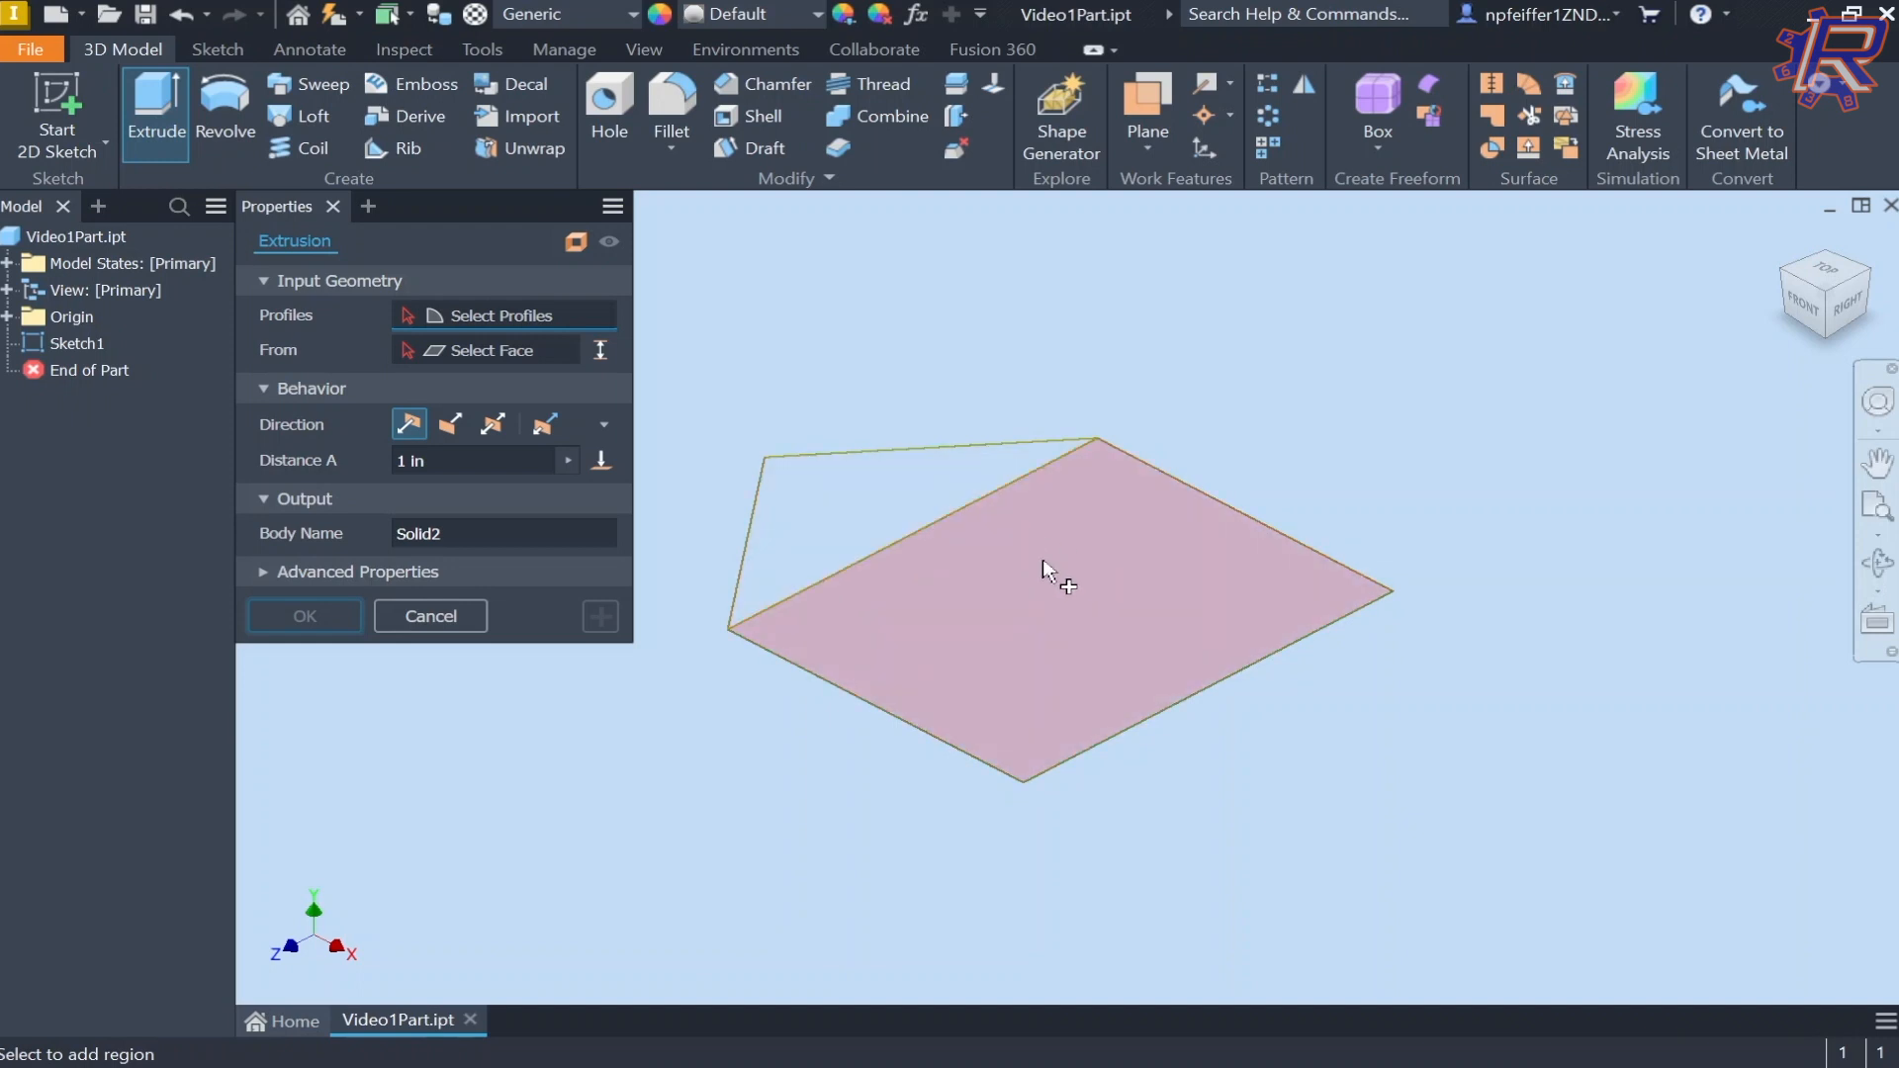
click(870, 505)
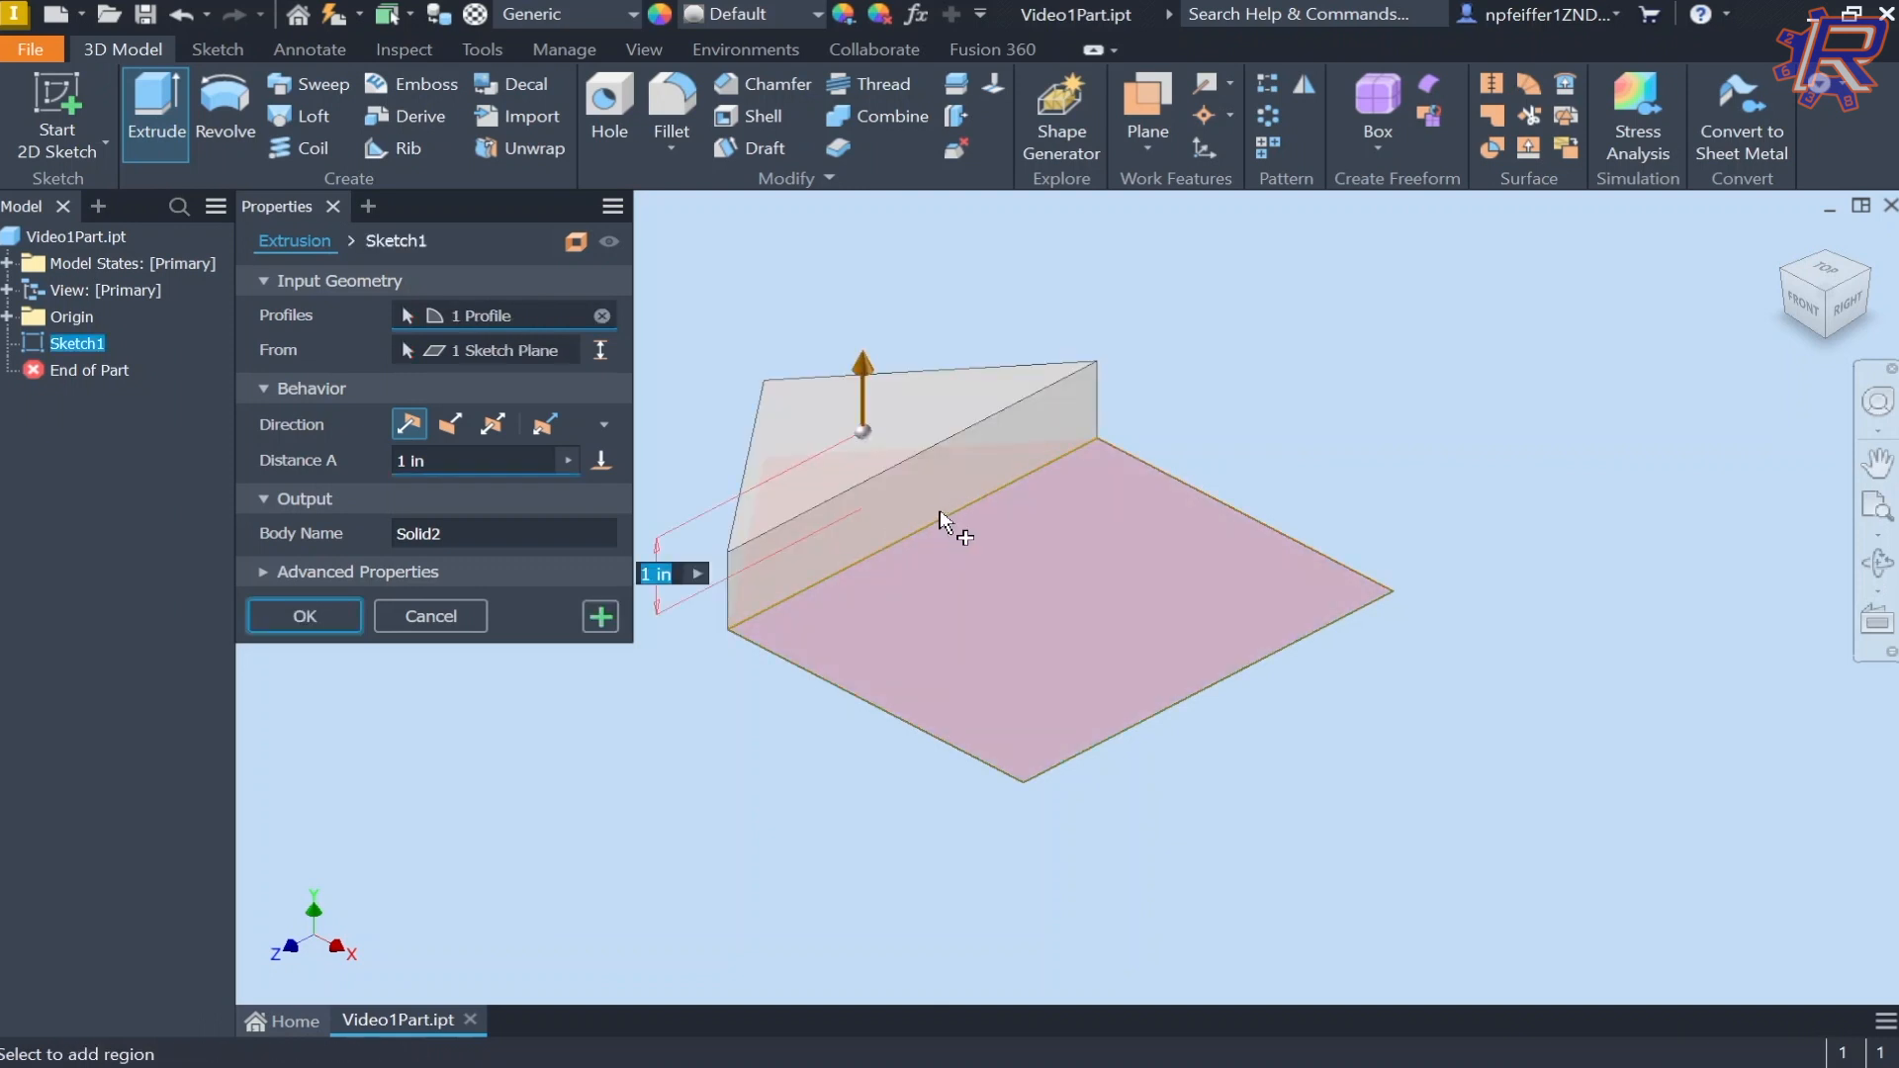
scroll(1001, 500, down, 3)
middle_drag(1001, 500, 1332, 480)
scroll(1333, 480, up, 2)
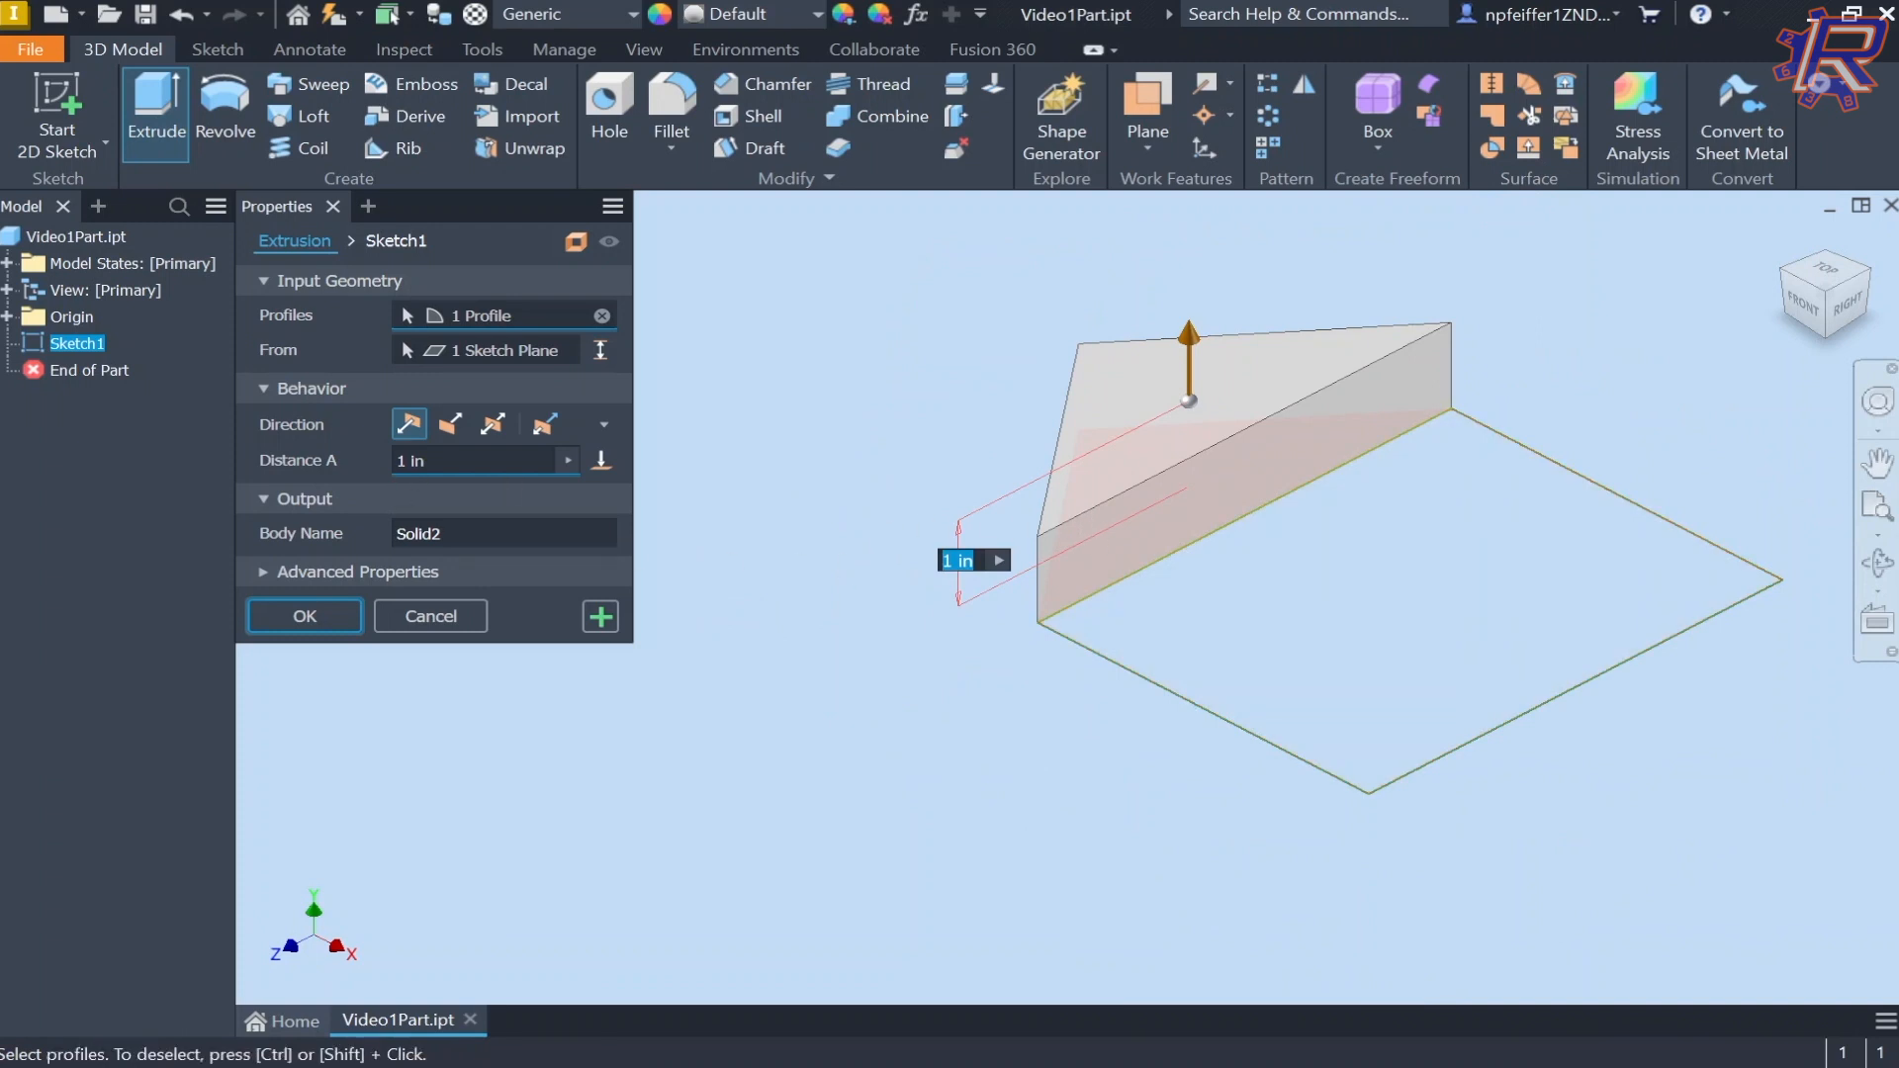
double_click(416, 461)
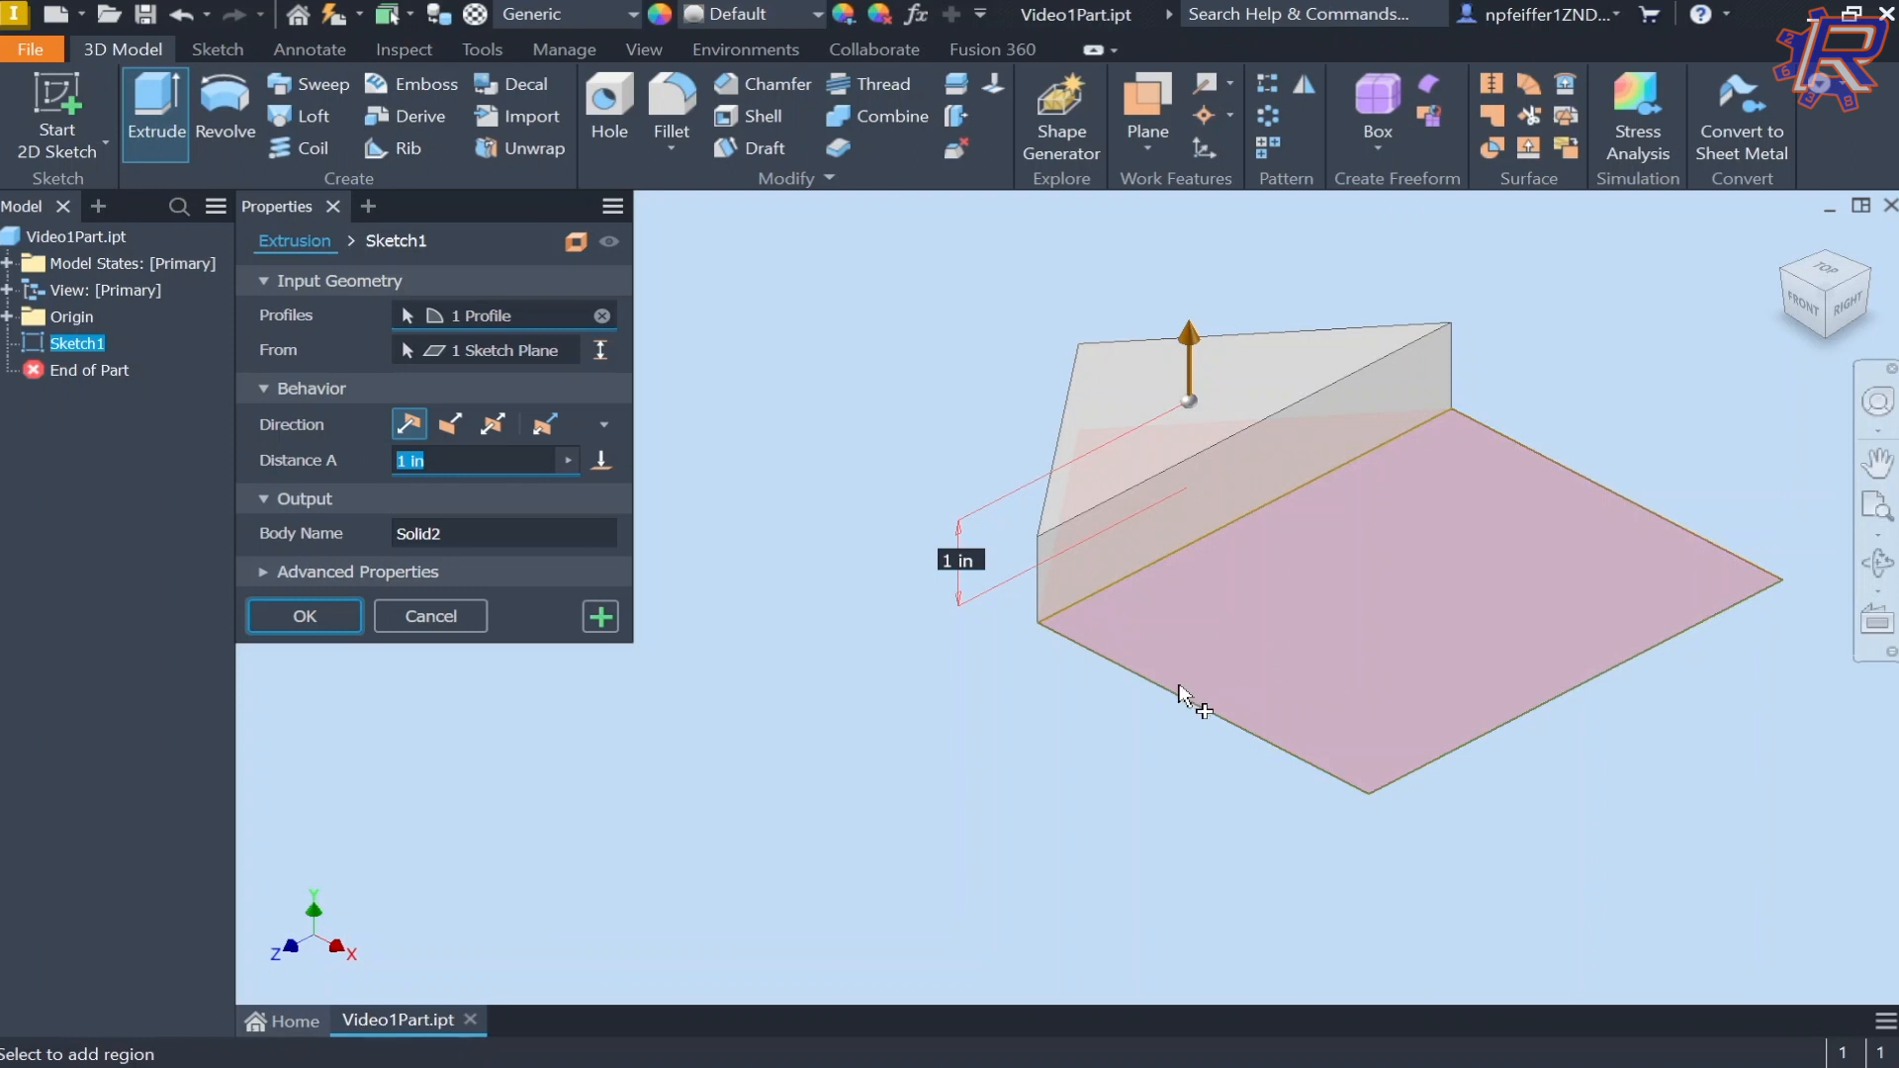
text(3)
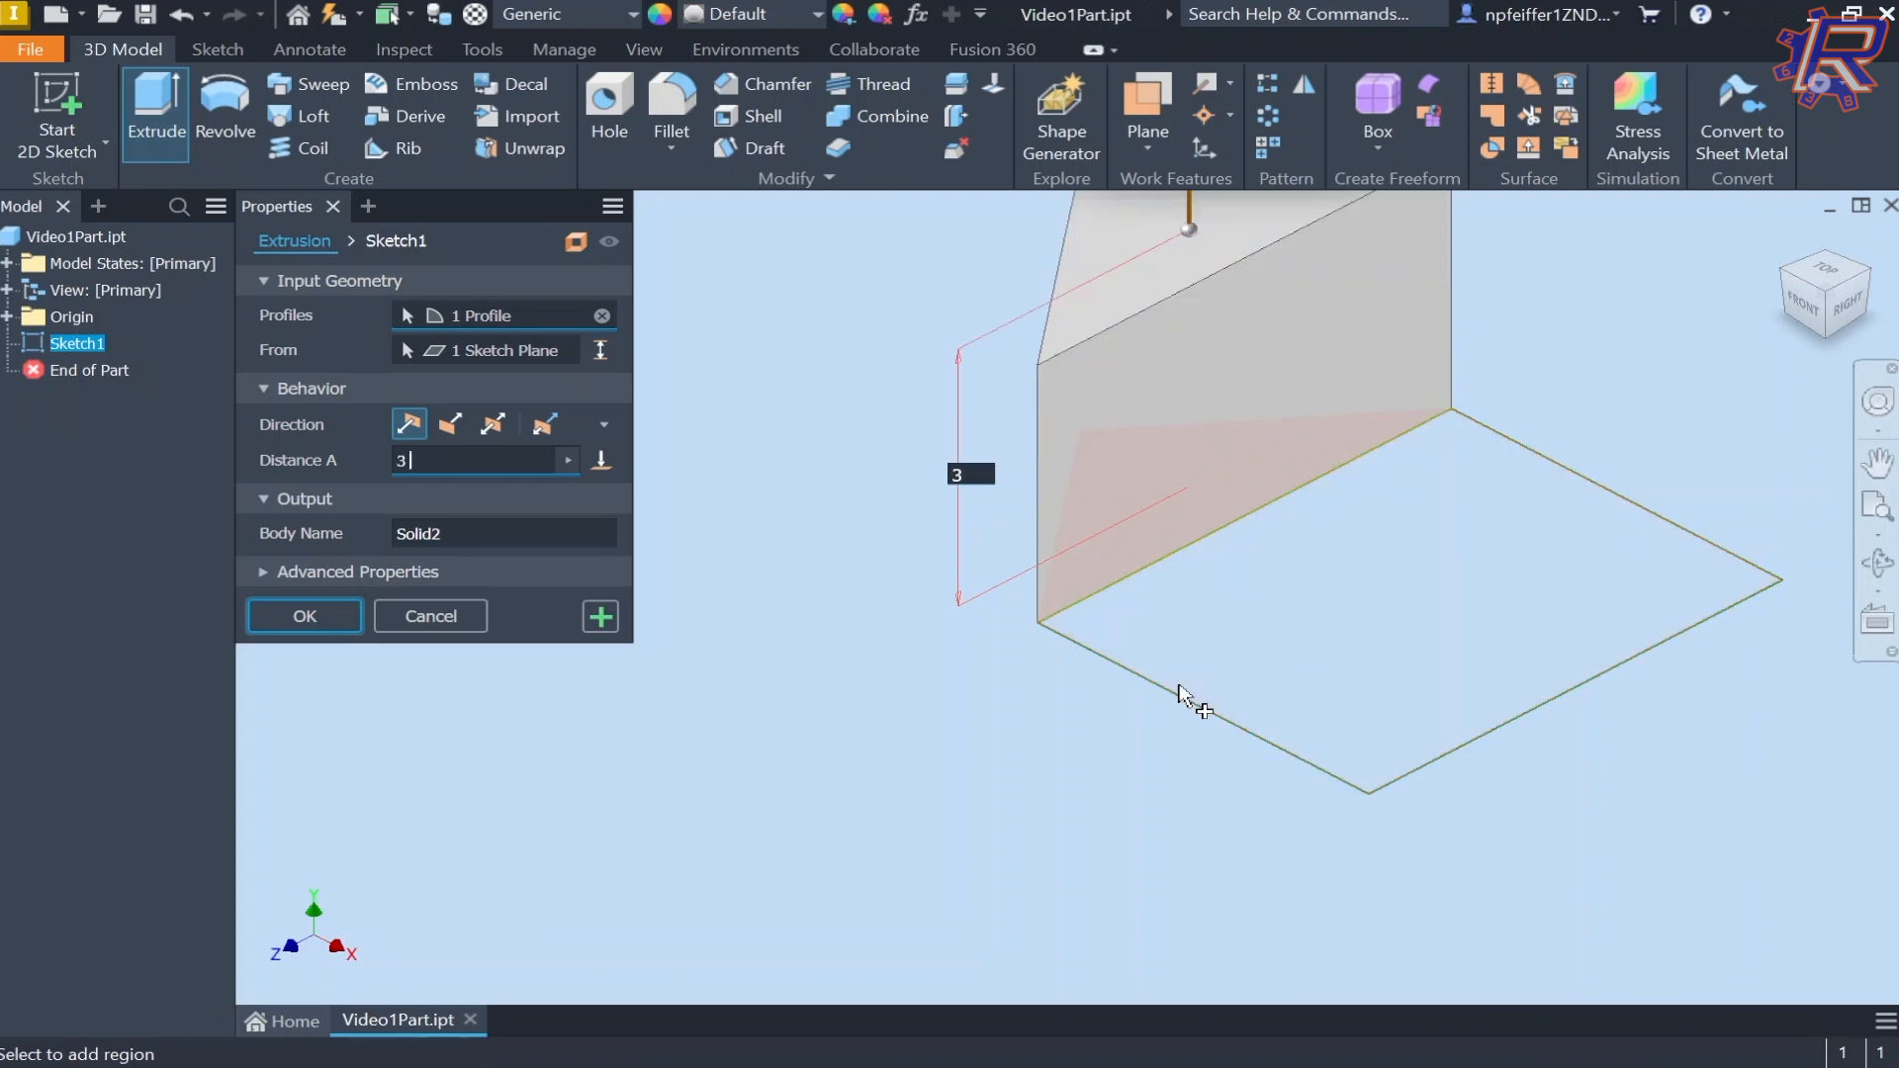
scroll(1182, 688, up, 4)
scroll(1293, 643, down, 3)
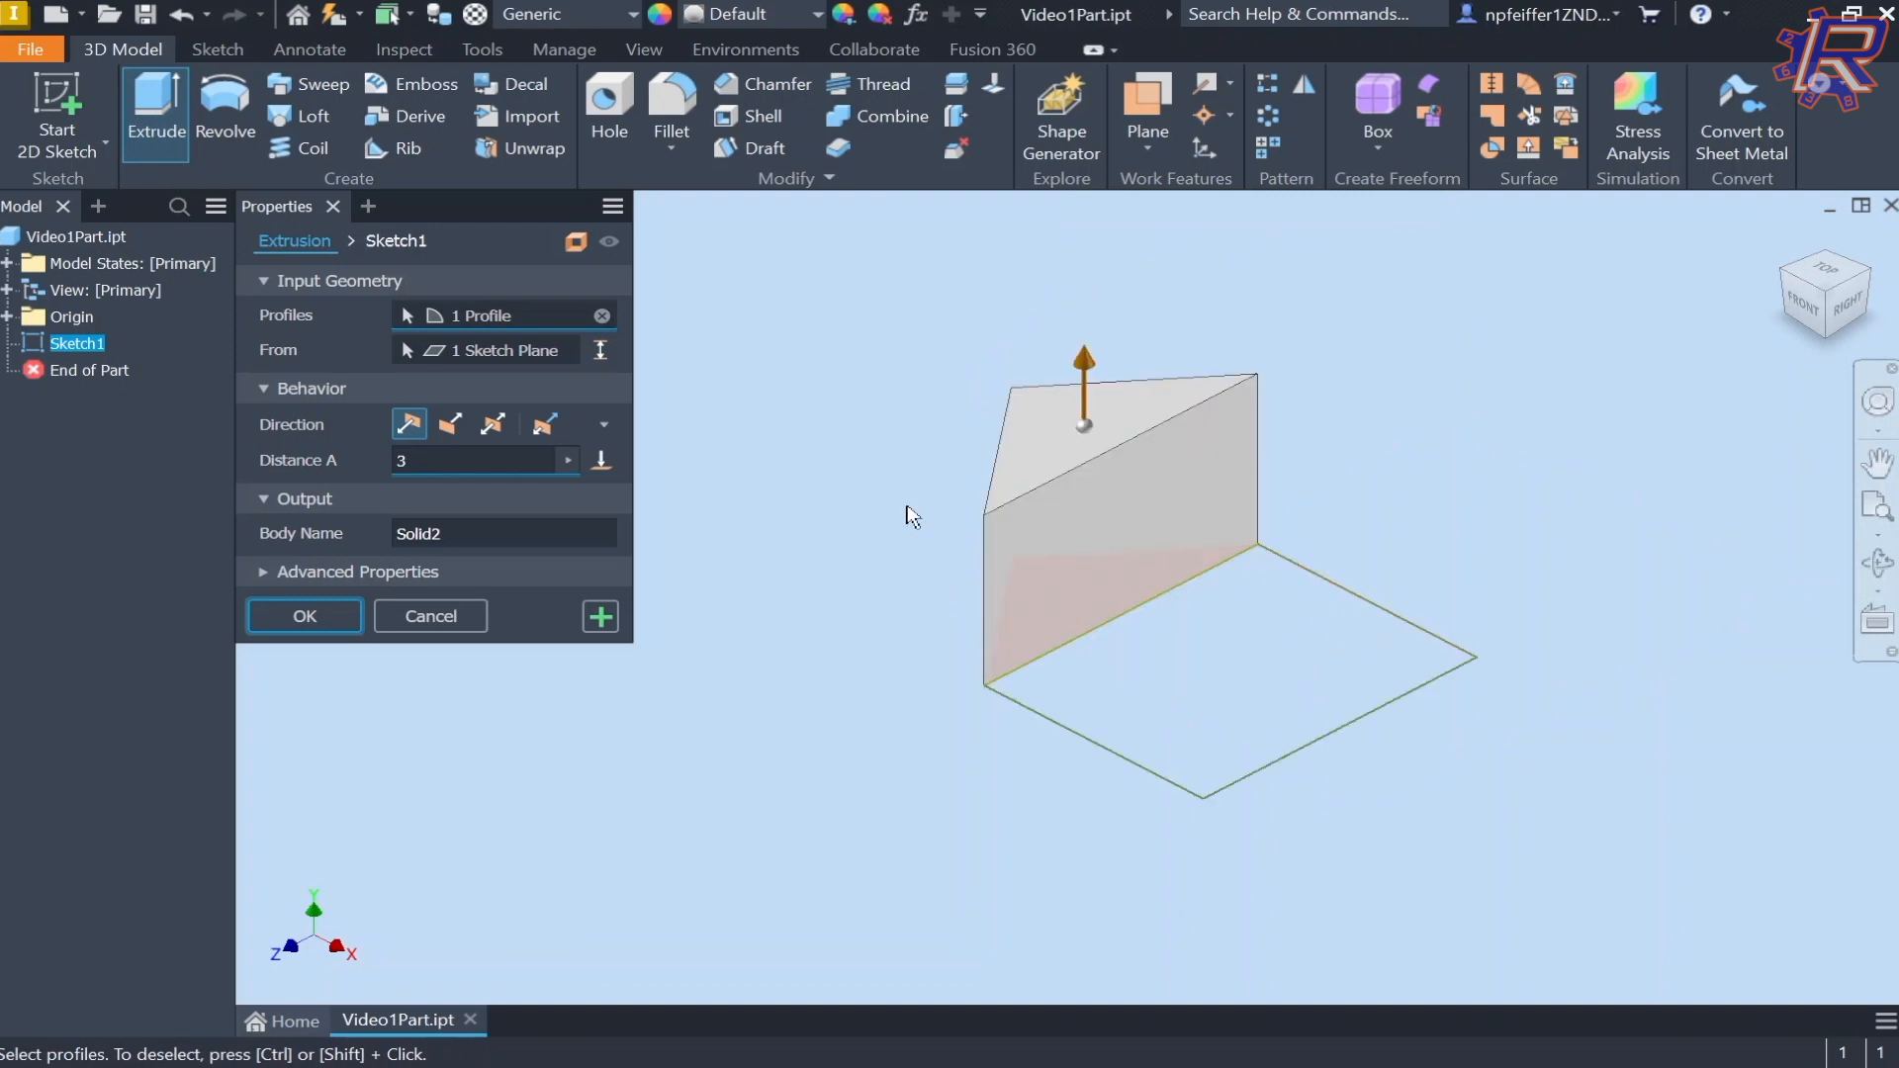
Step: Try the flipped, symmetric and asymmetric extrusion directions, and return to the default direction
click(440, 427)
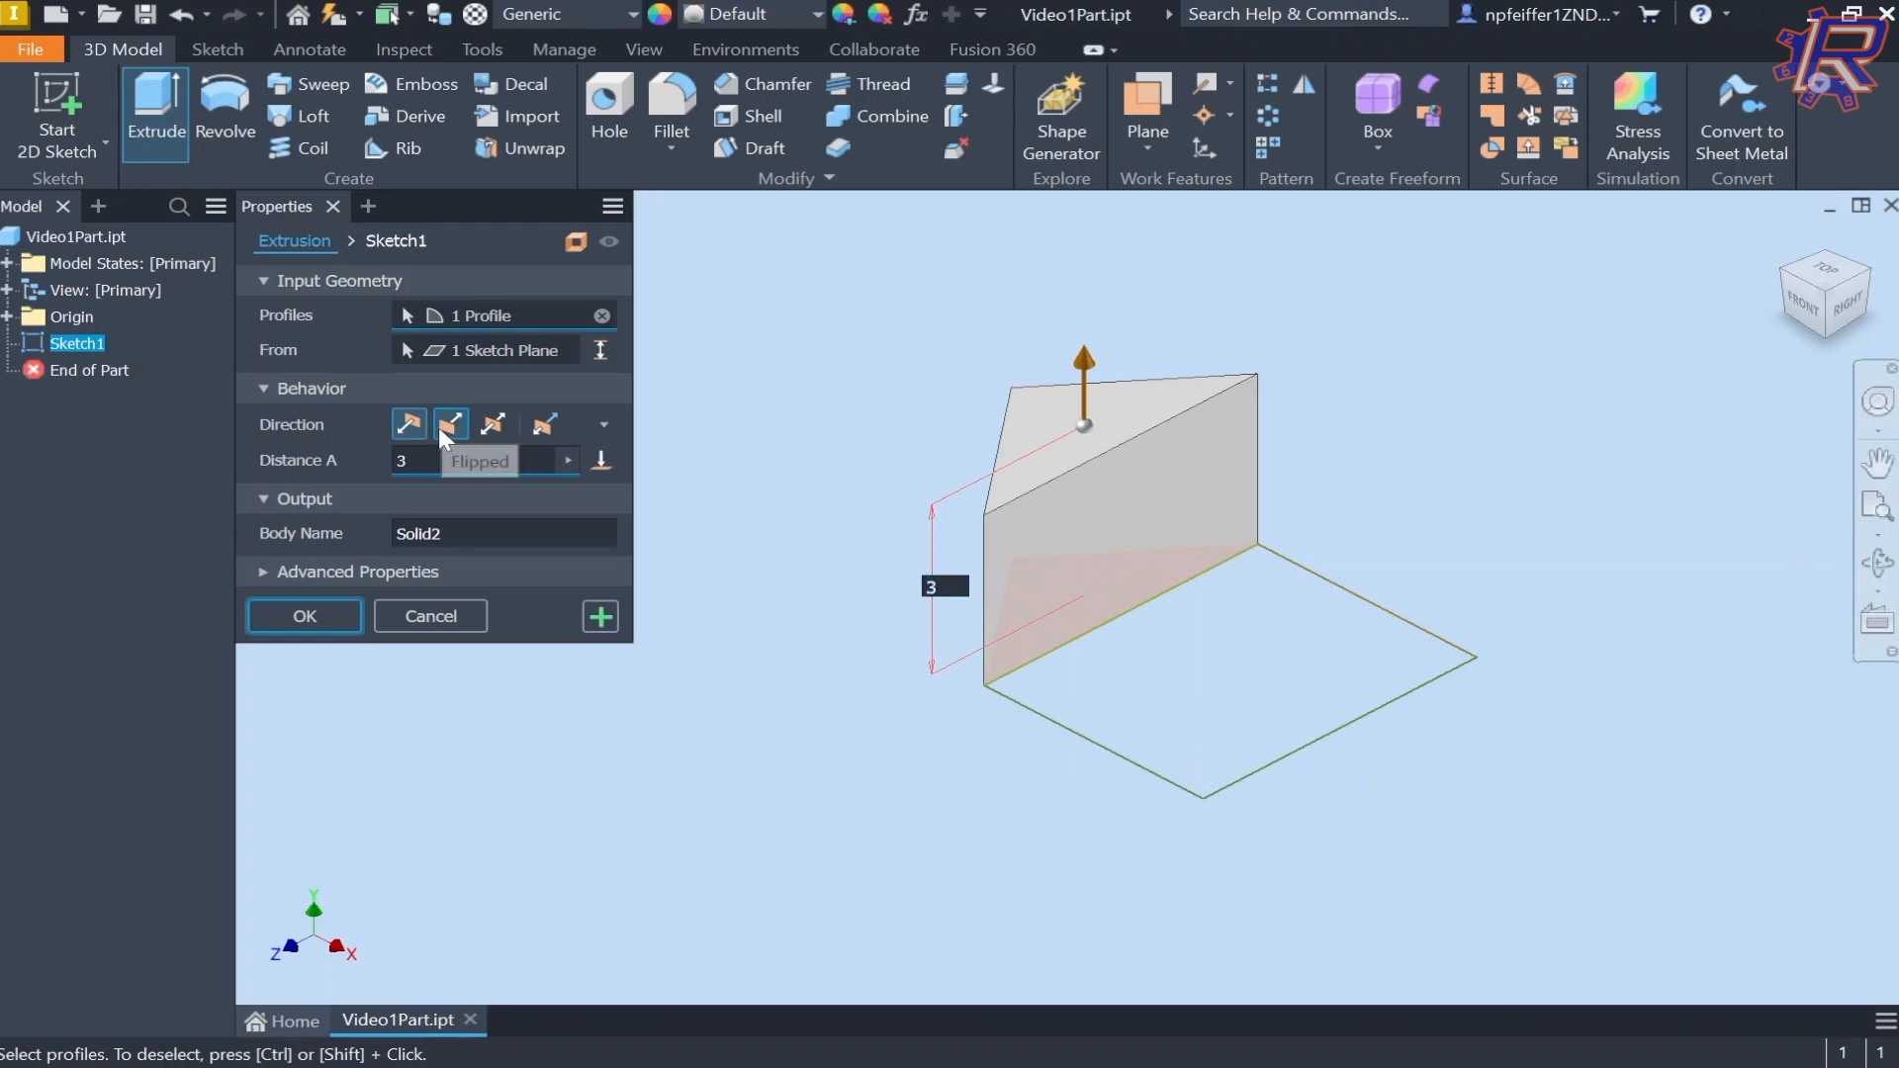
click(494, 425)
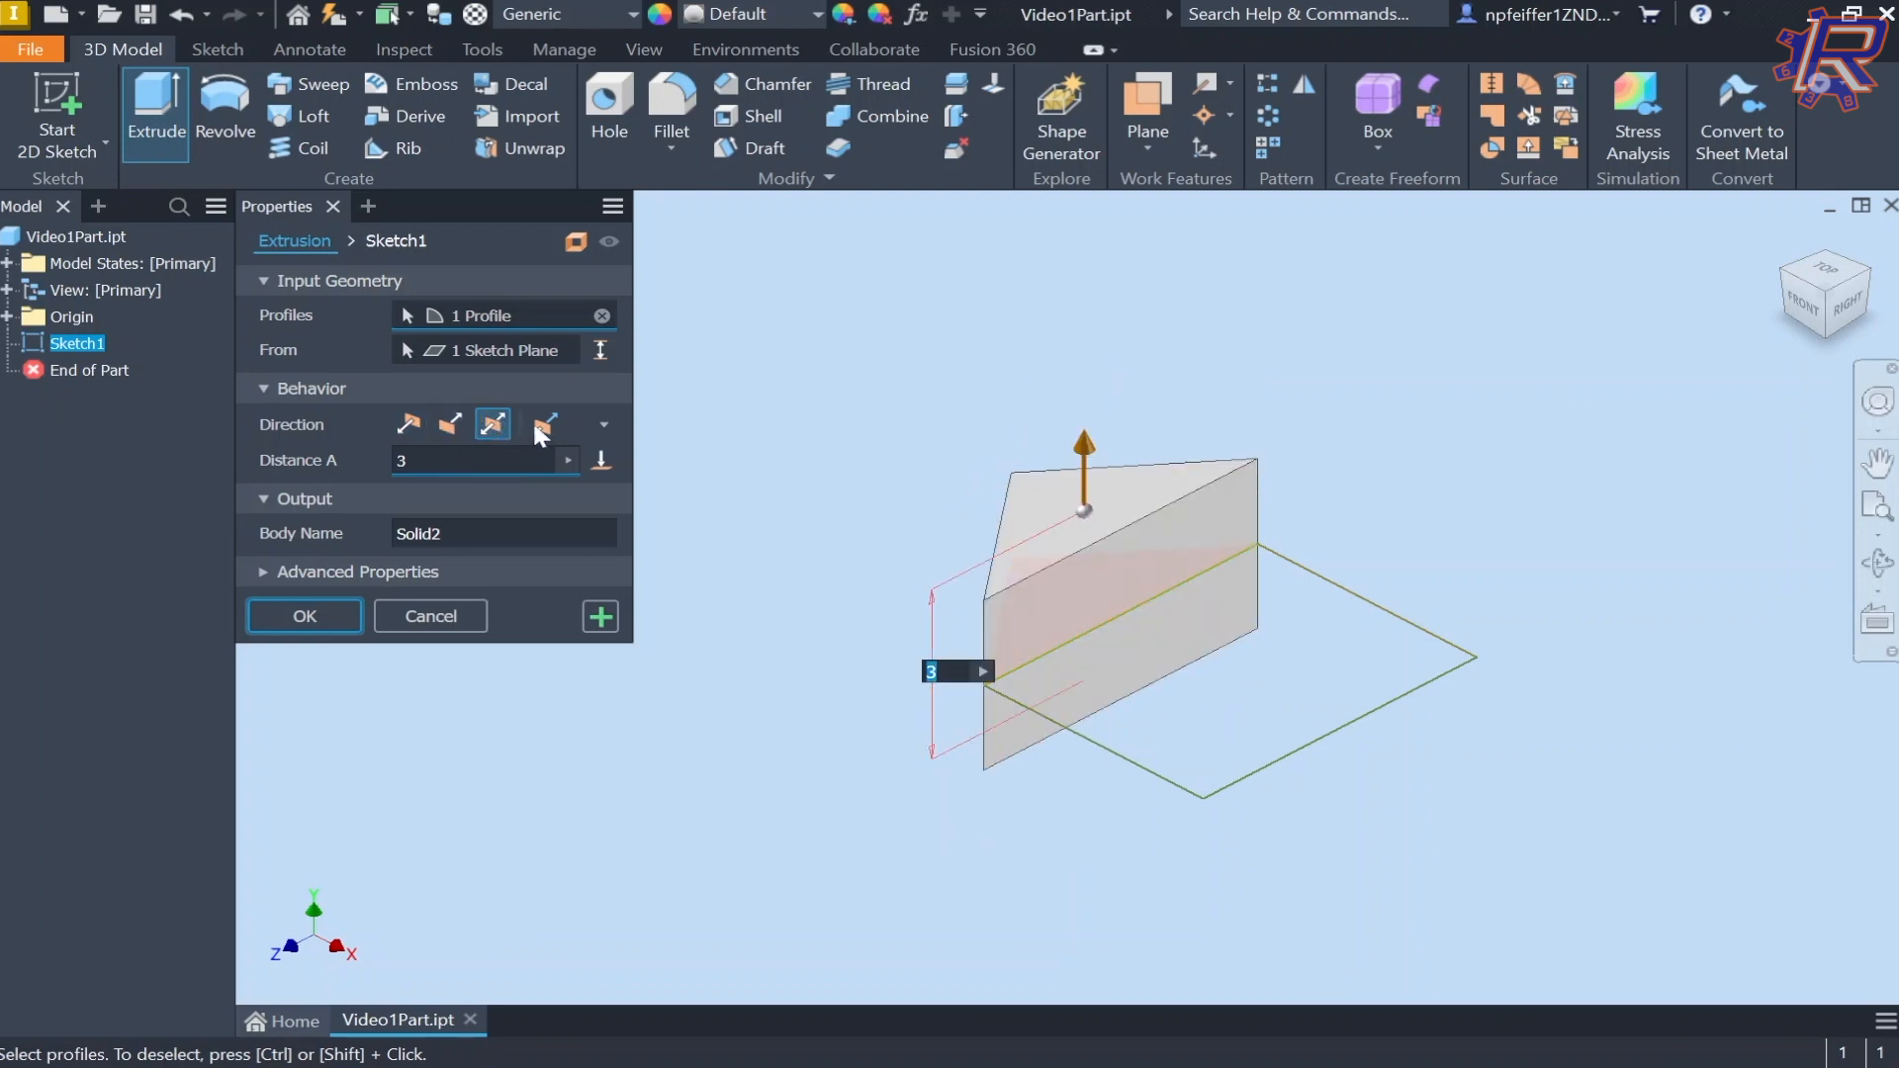
click(546, 425)
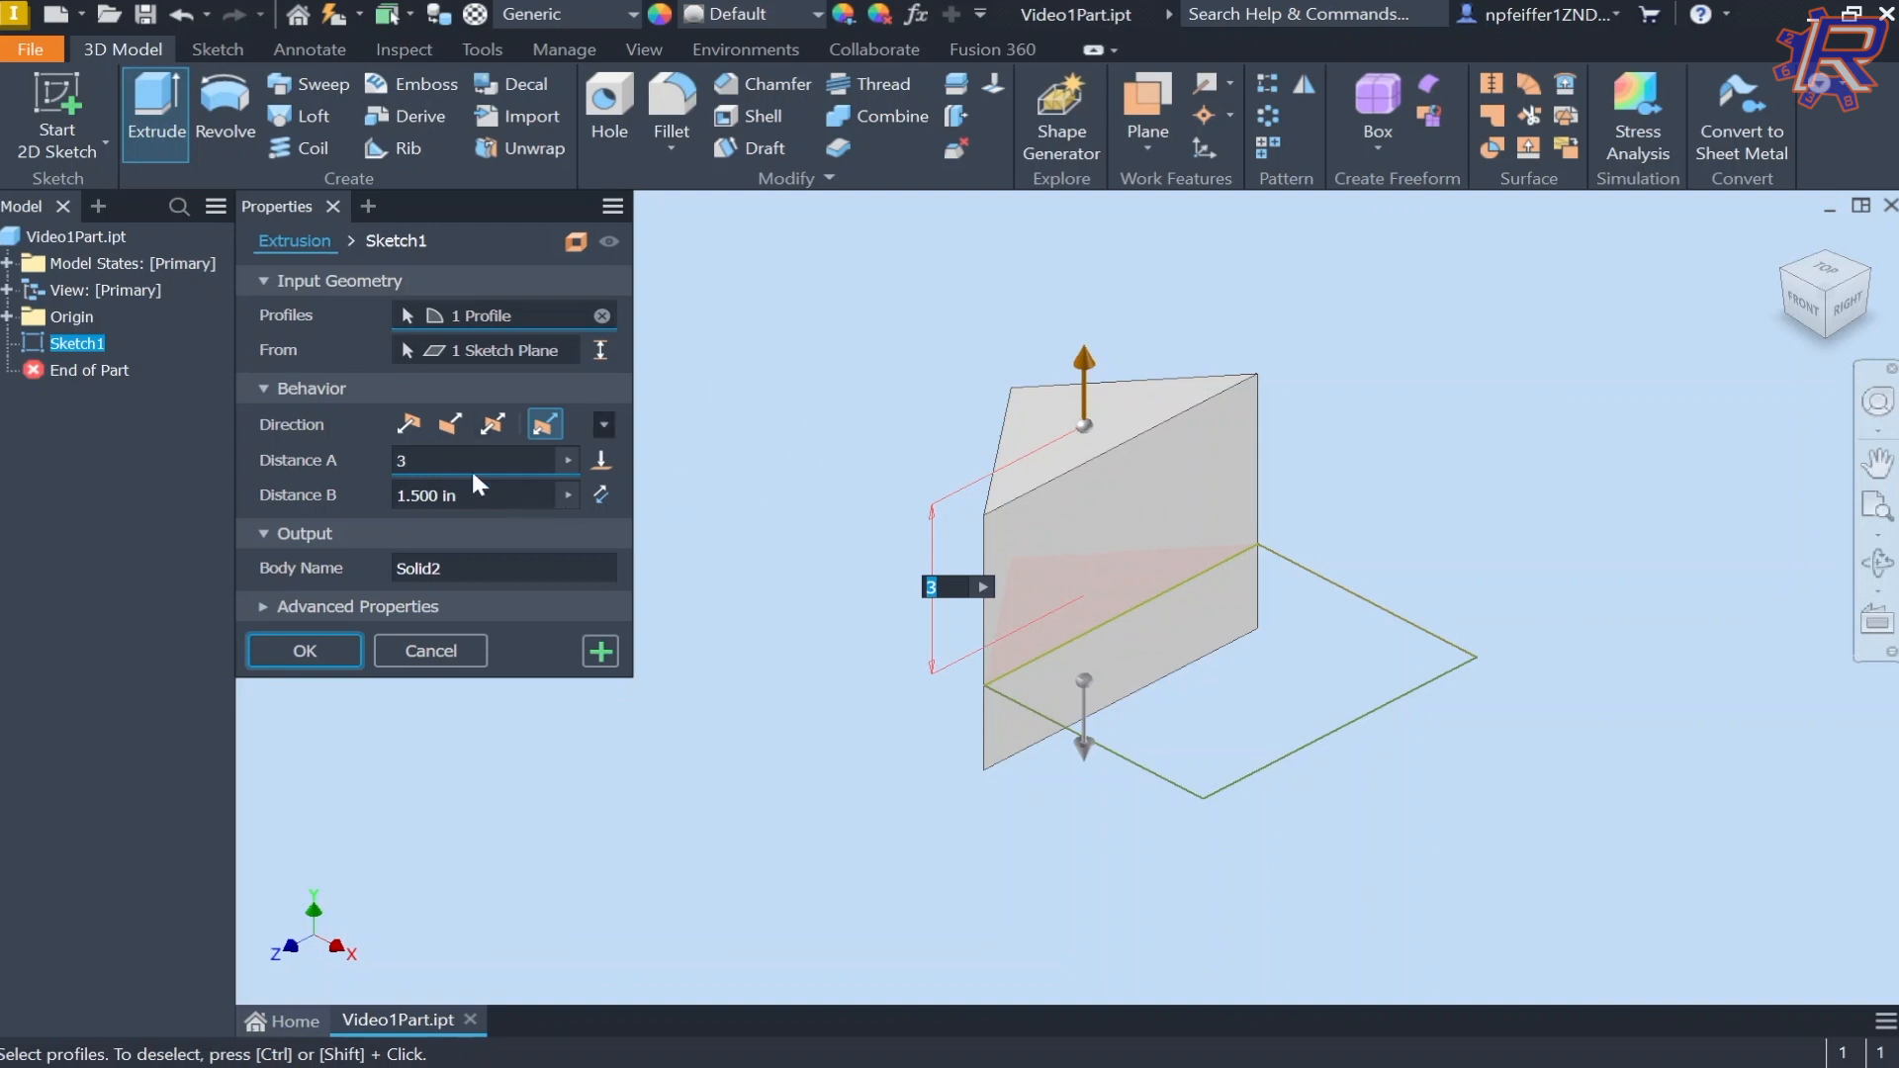
click(408, 425)
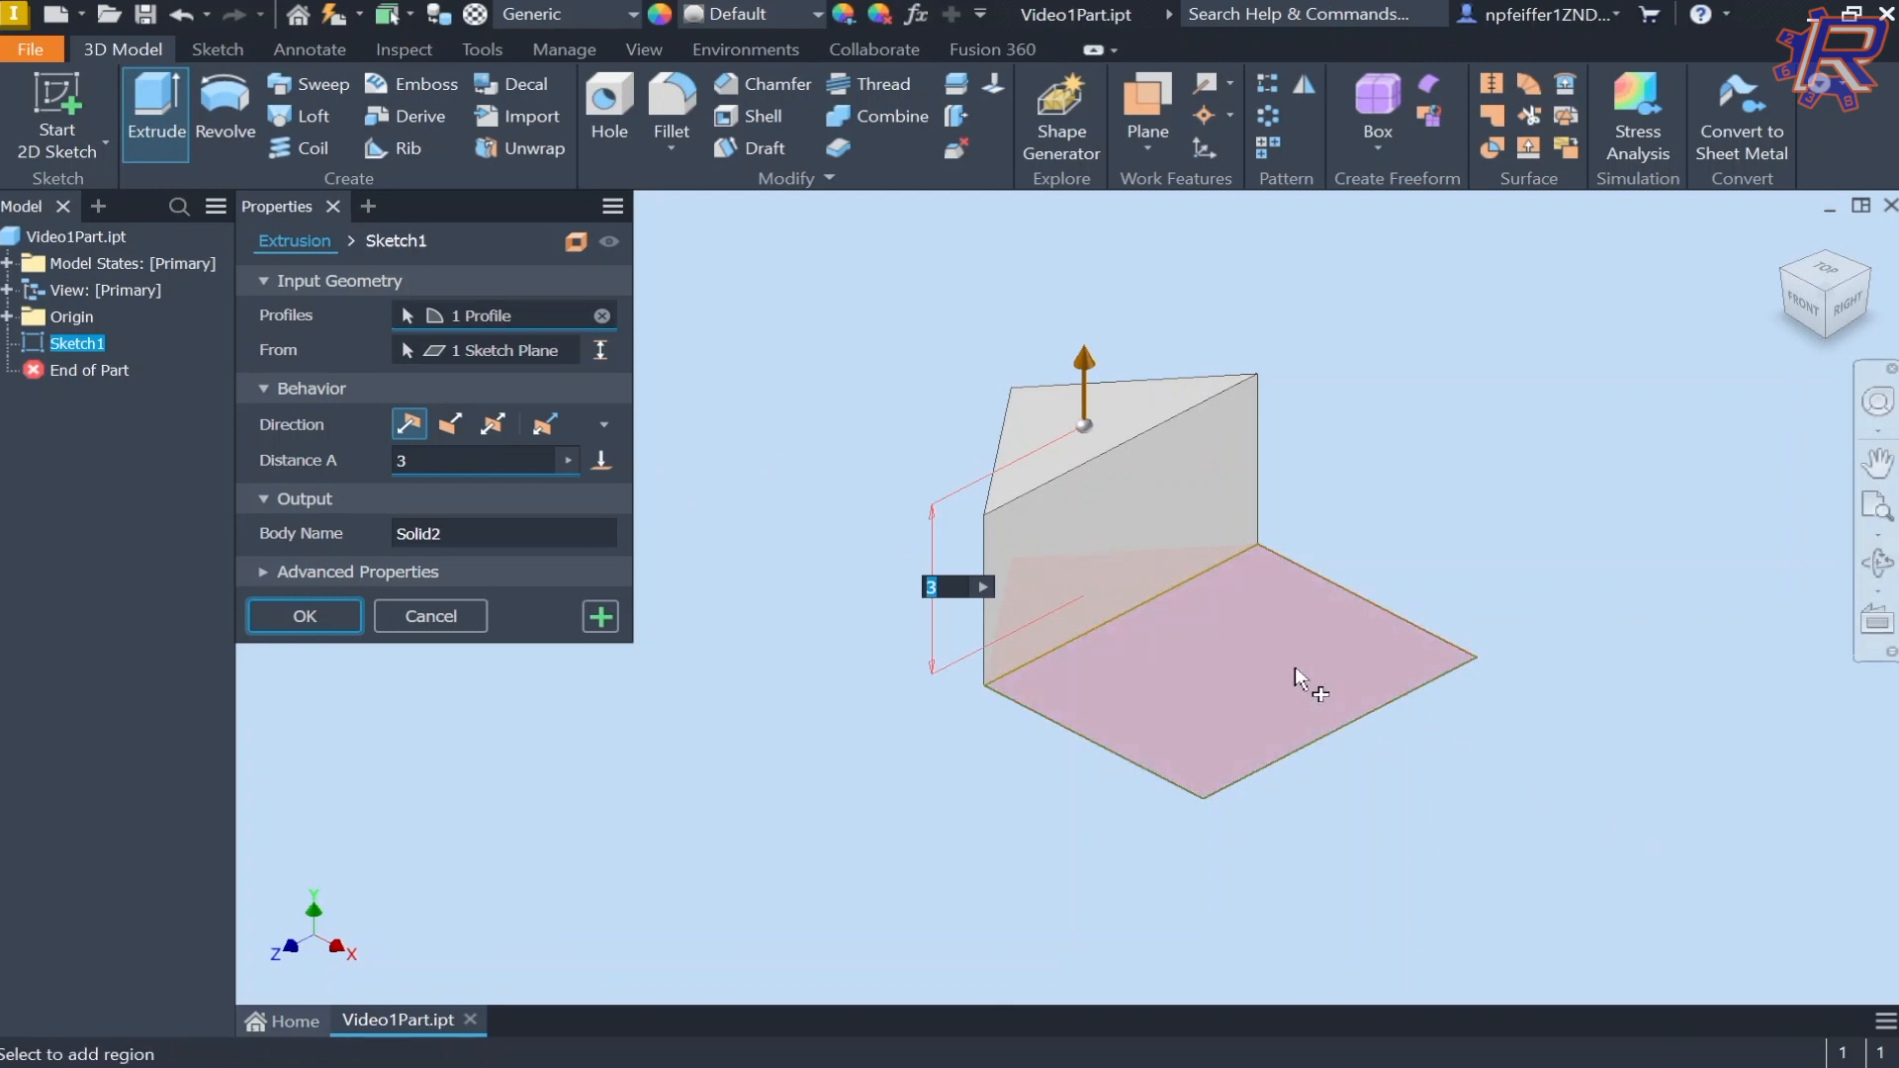
Step: Add the adjoining rectangular profile to the extrusion and create the solid
click(1237, 663)
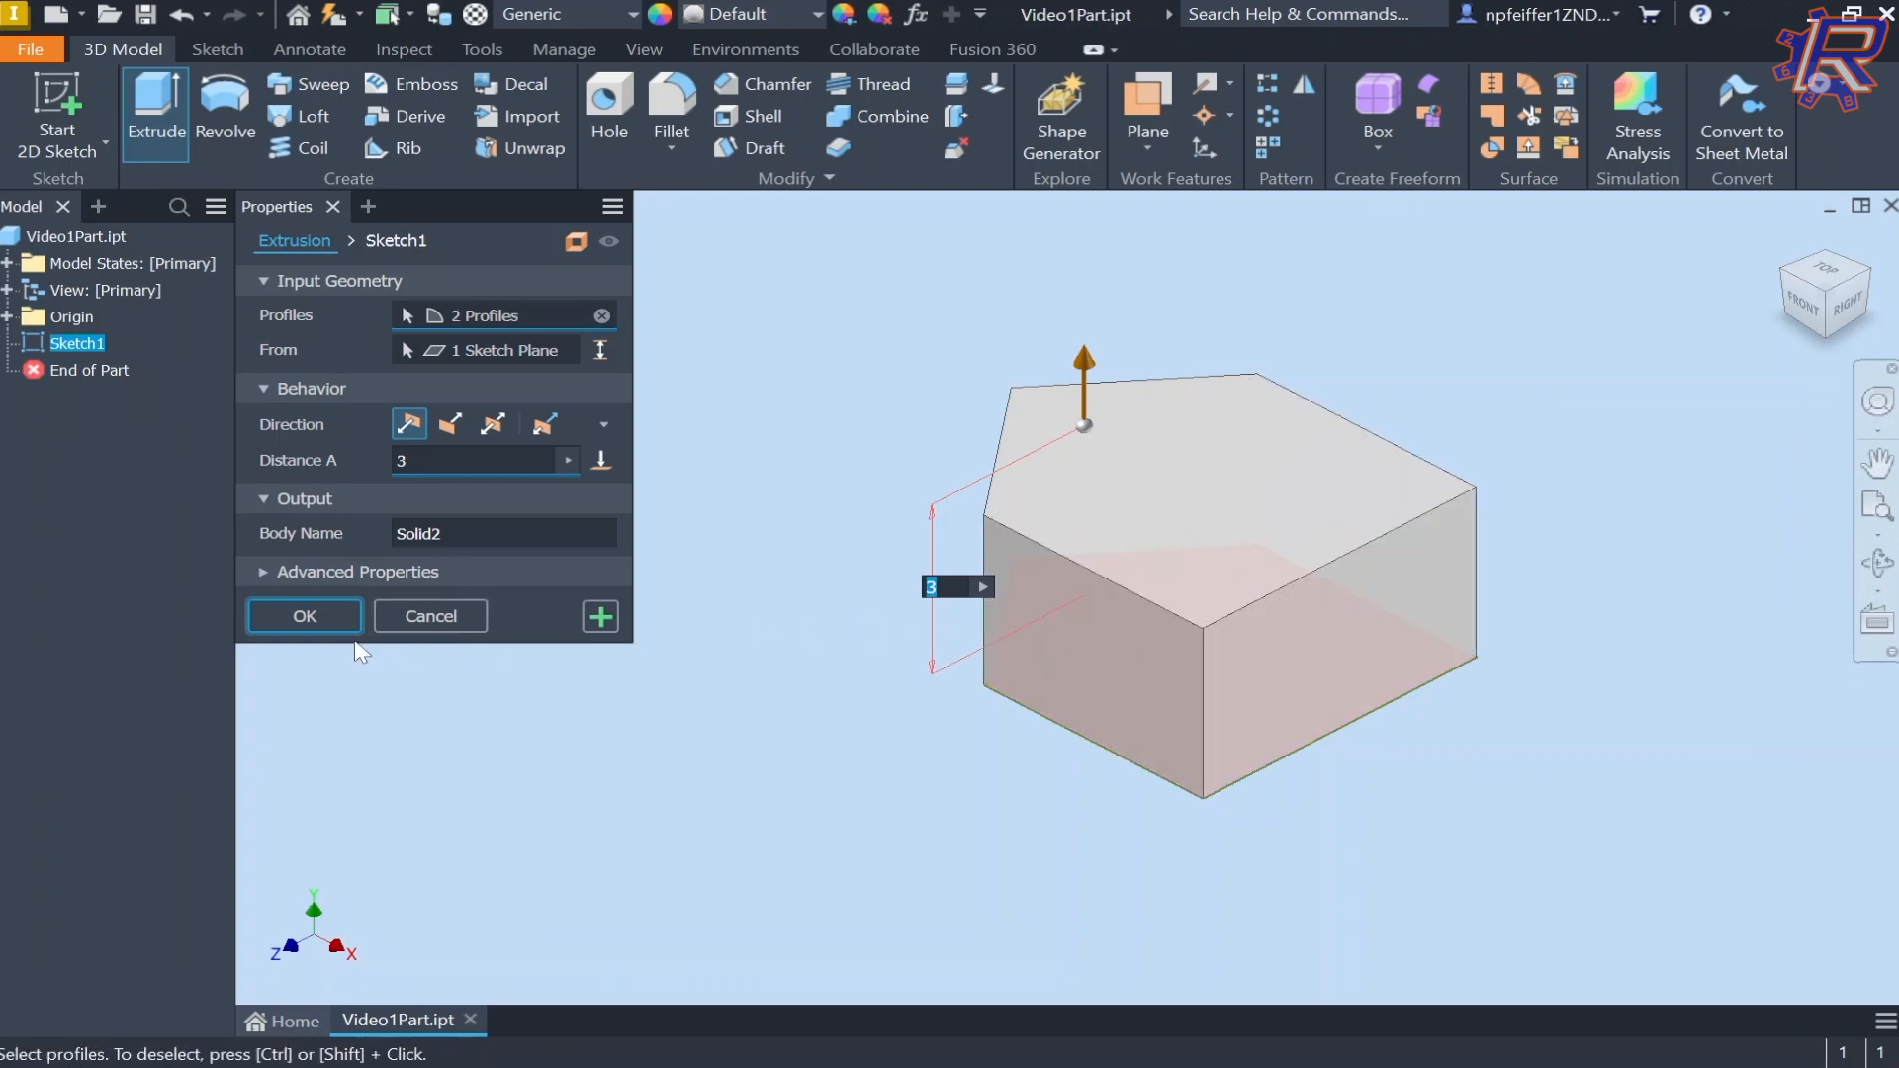
click(305, 616)
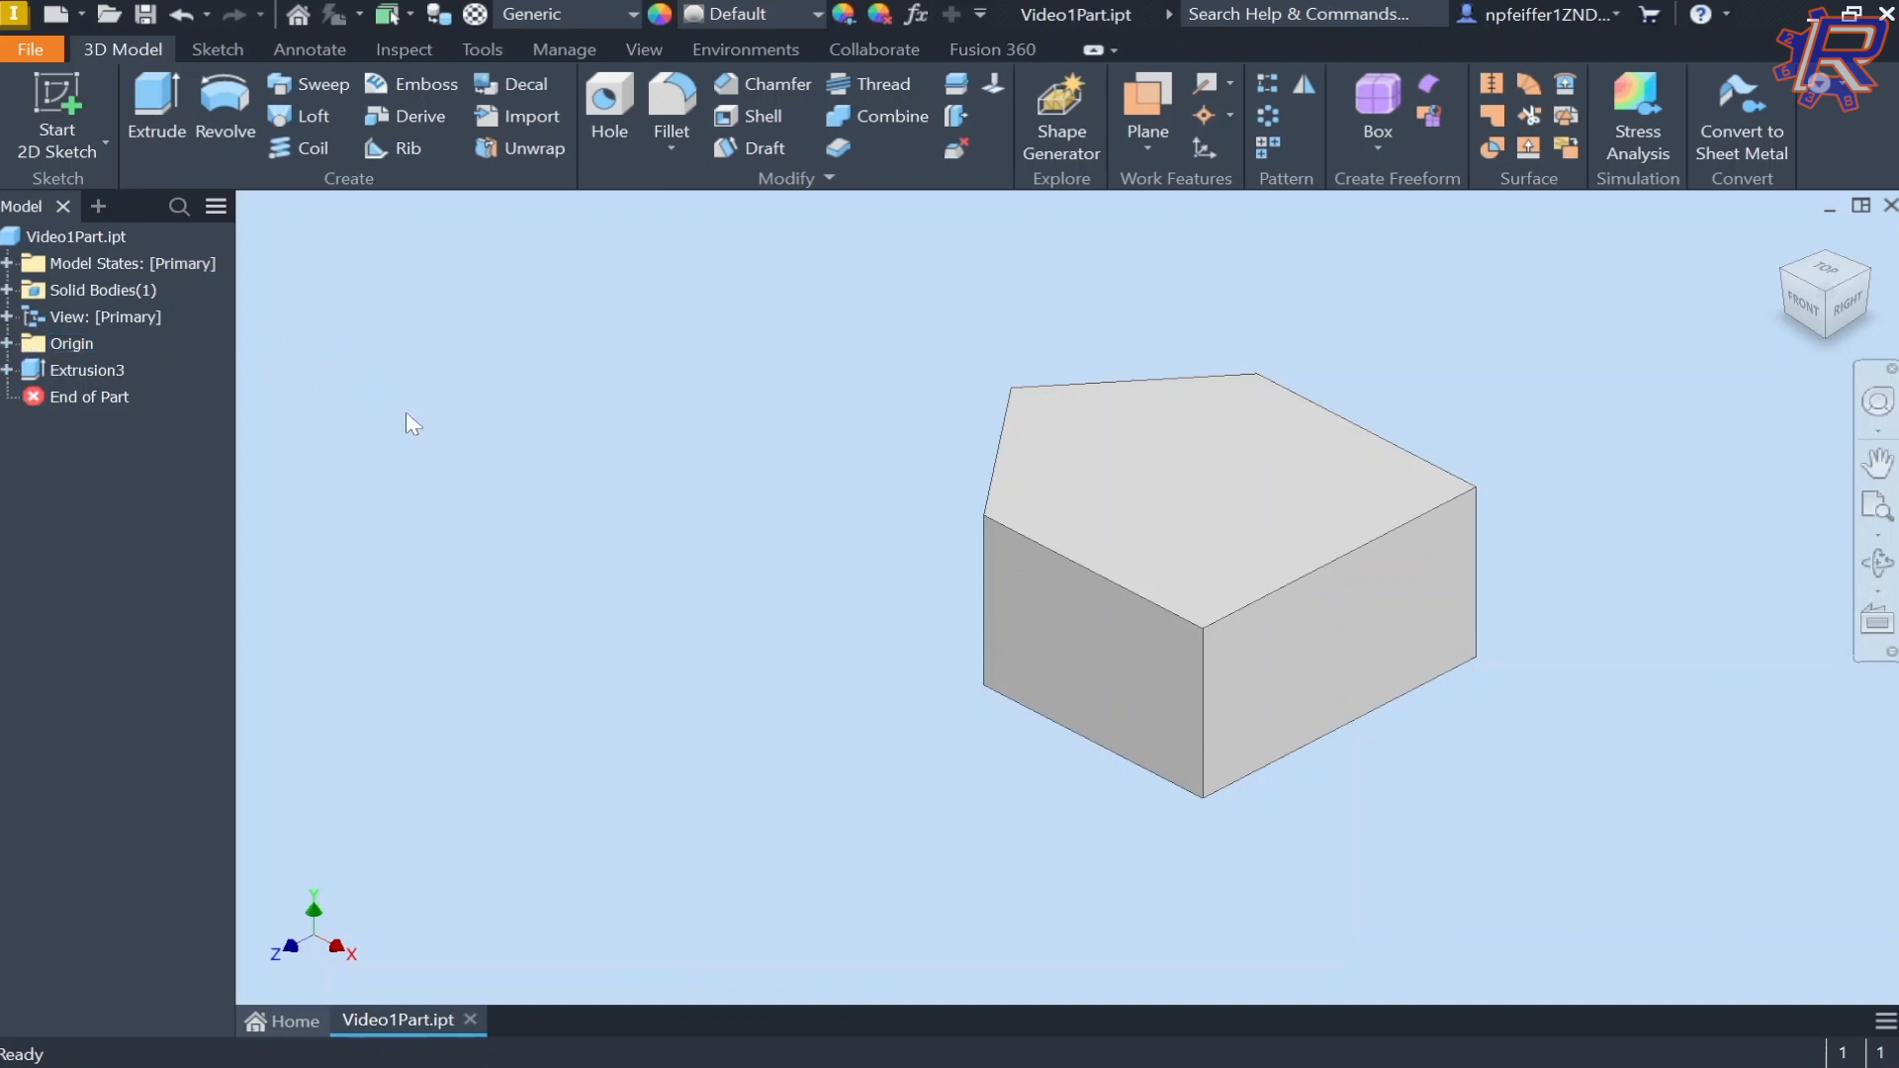
Step: Edit the existing extrusion and set its distance to 4 in
double_click(87, 370)
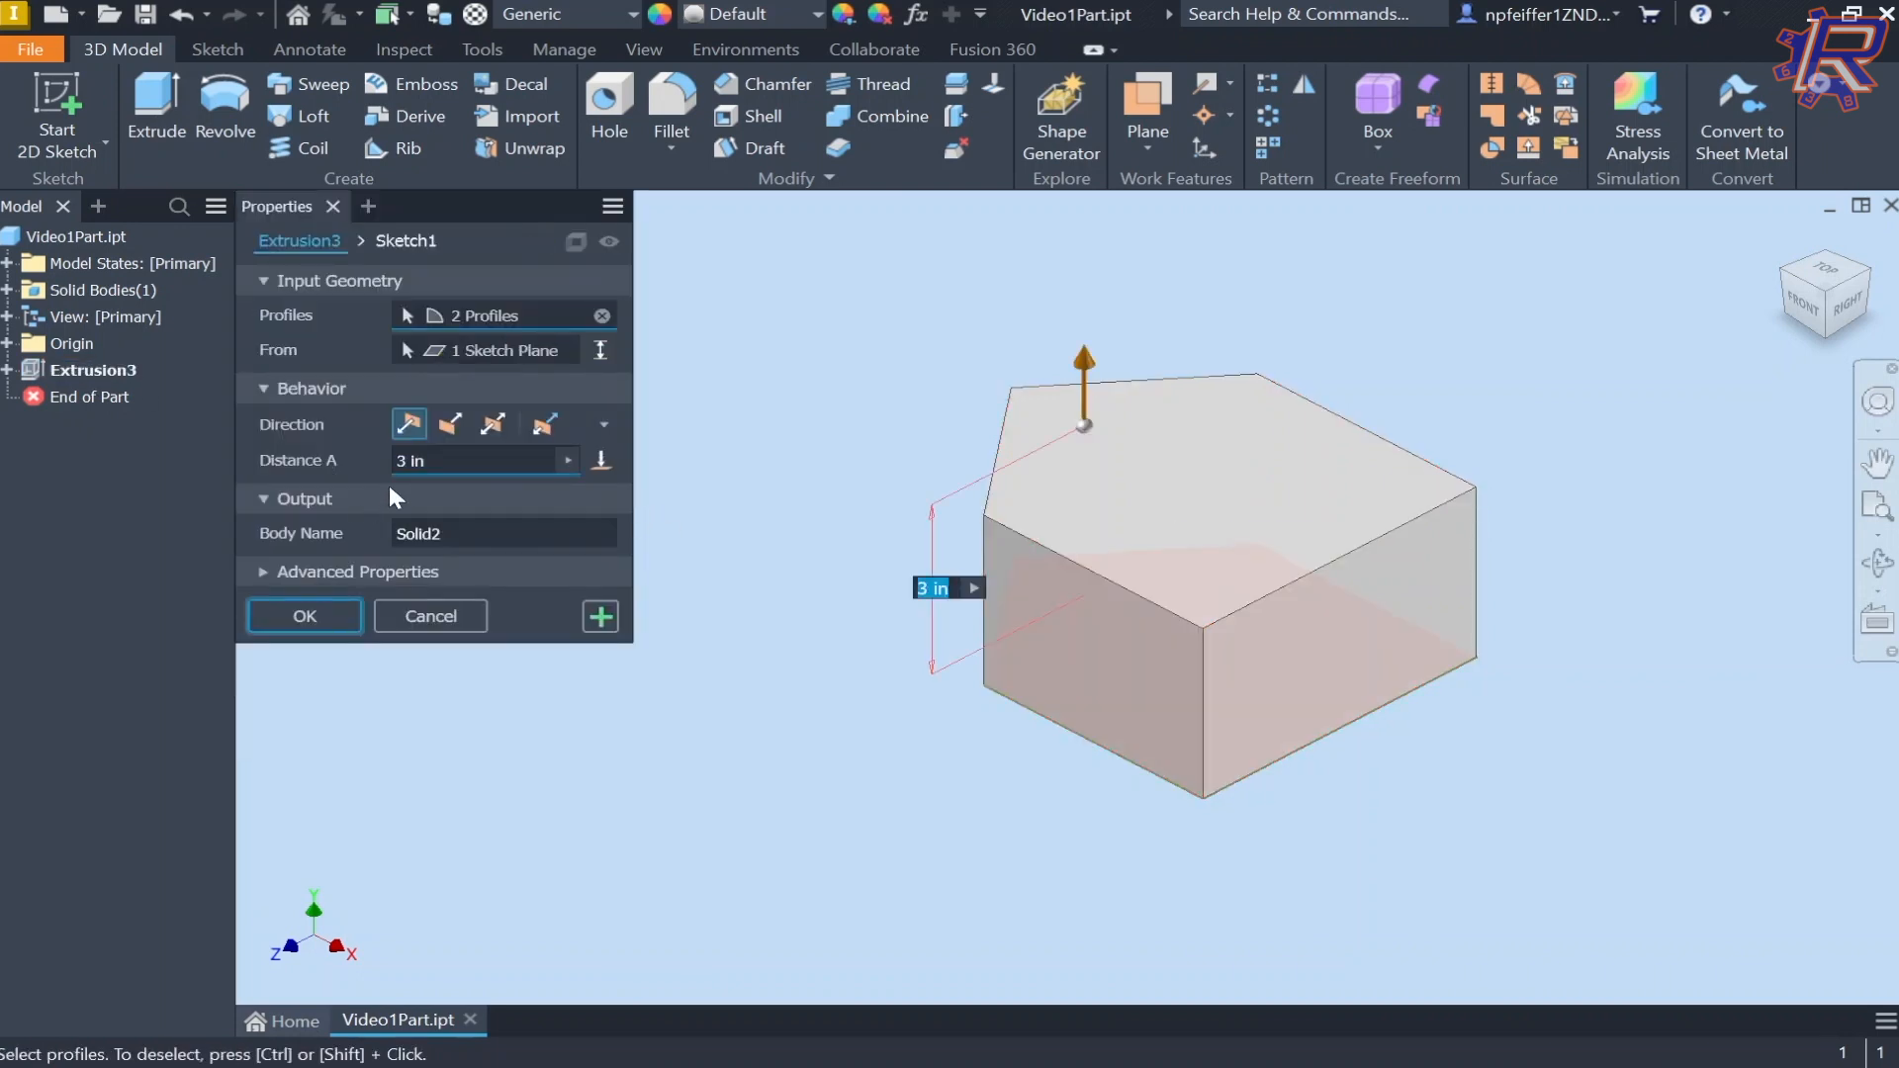
click(472, 460)
text(4)
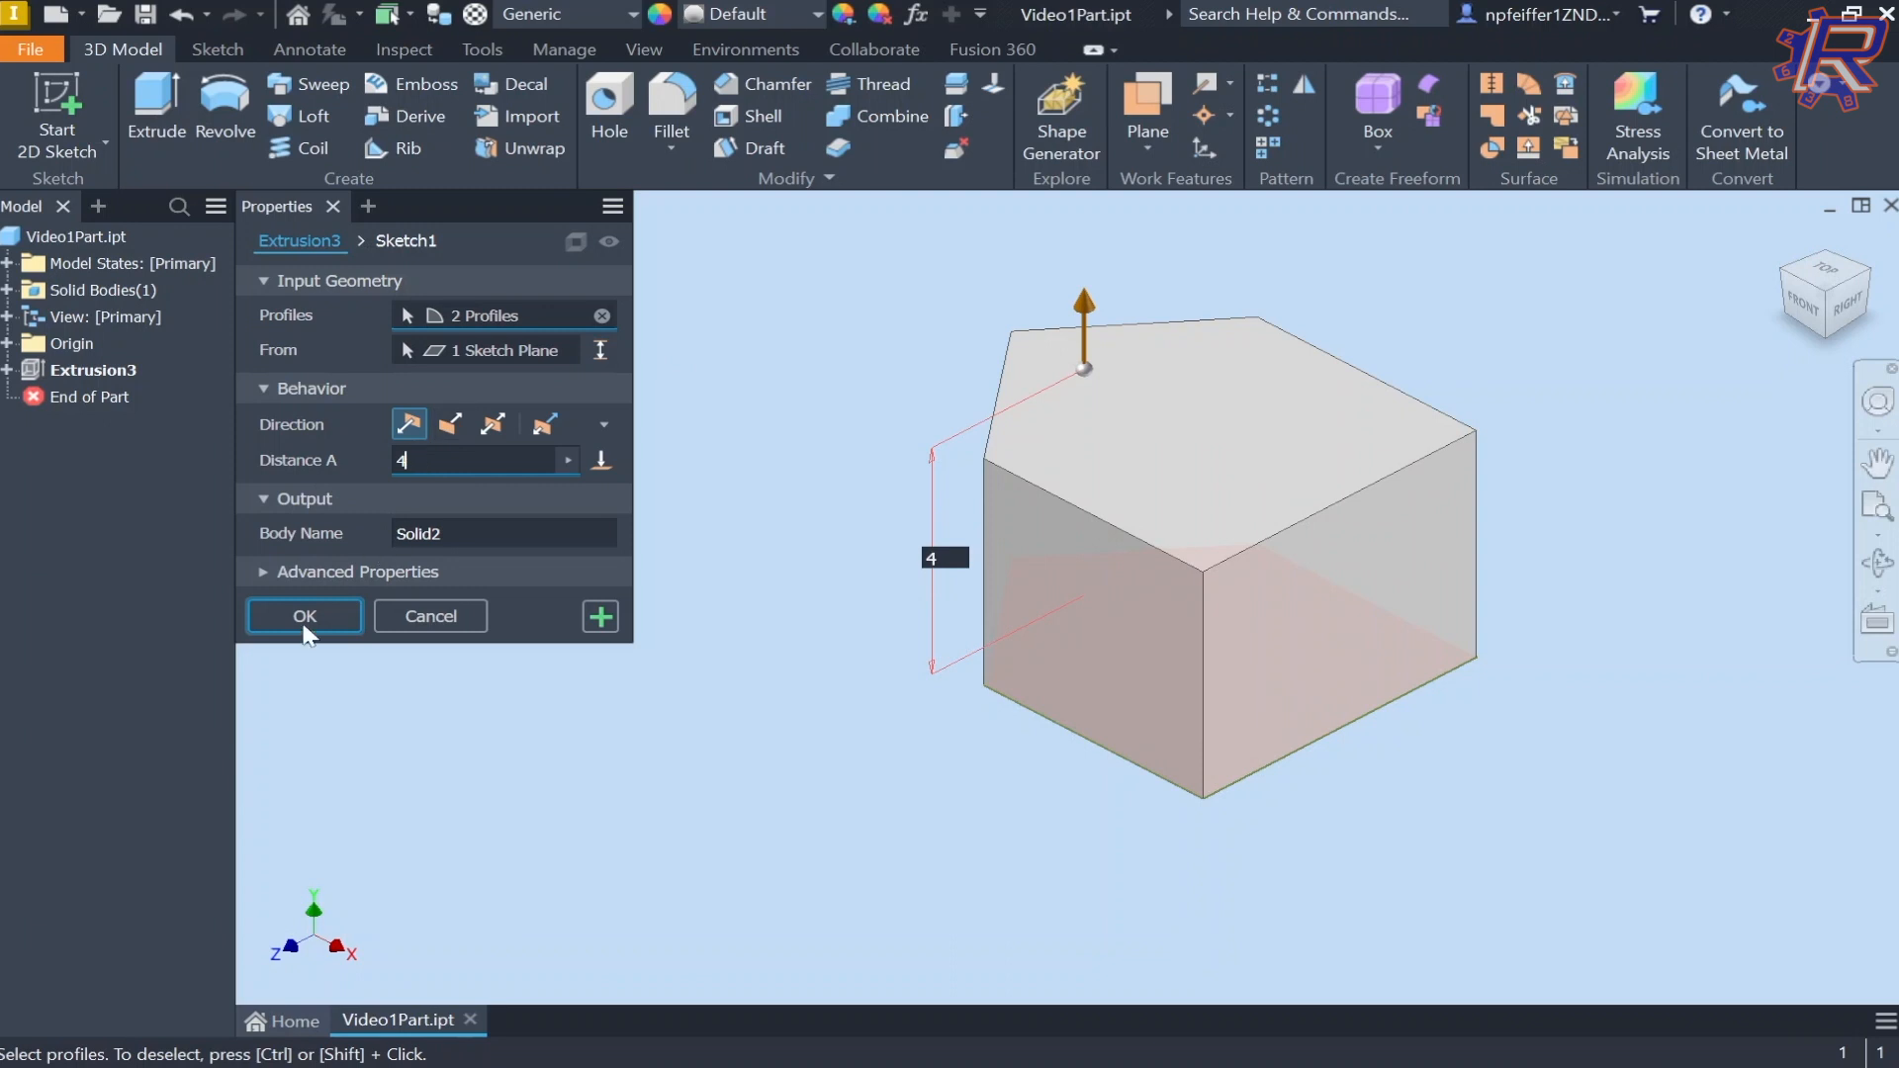
click(305, 617)
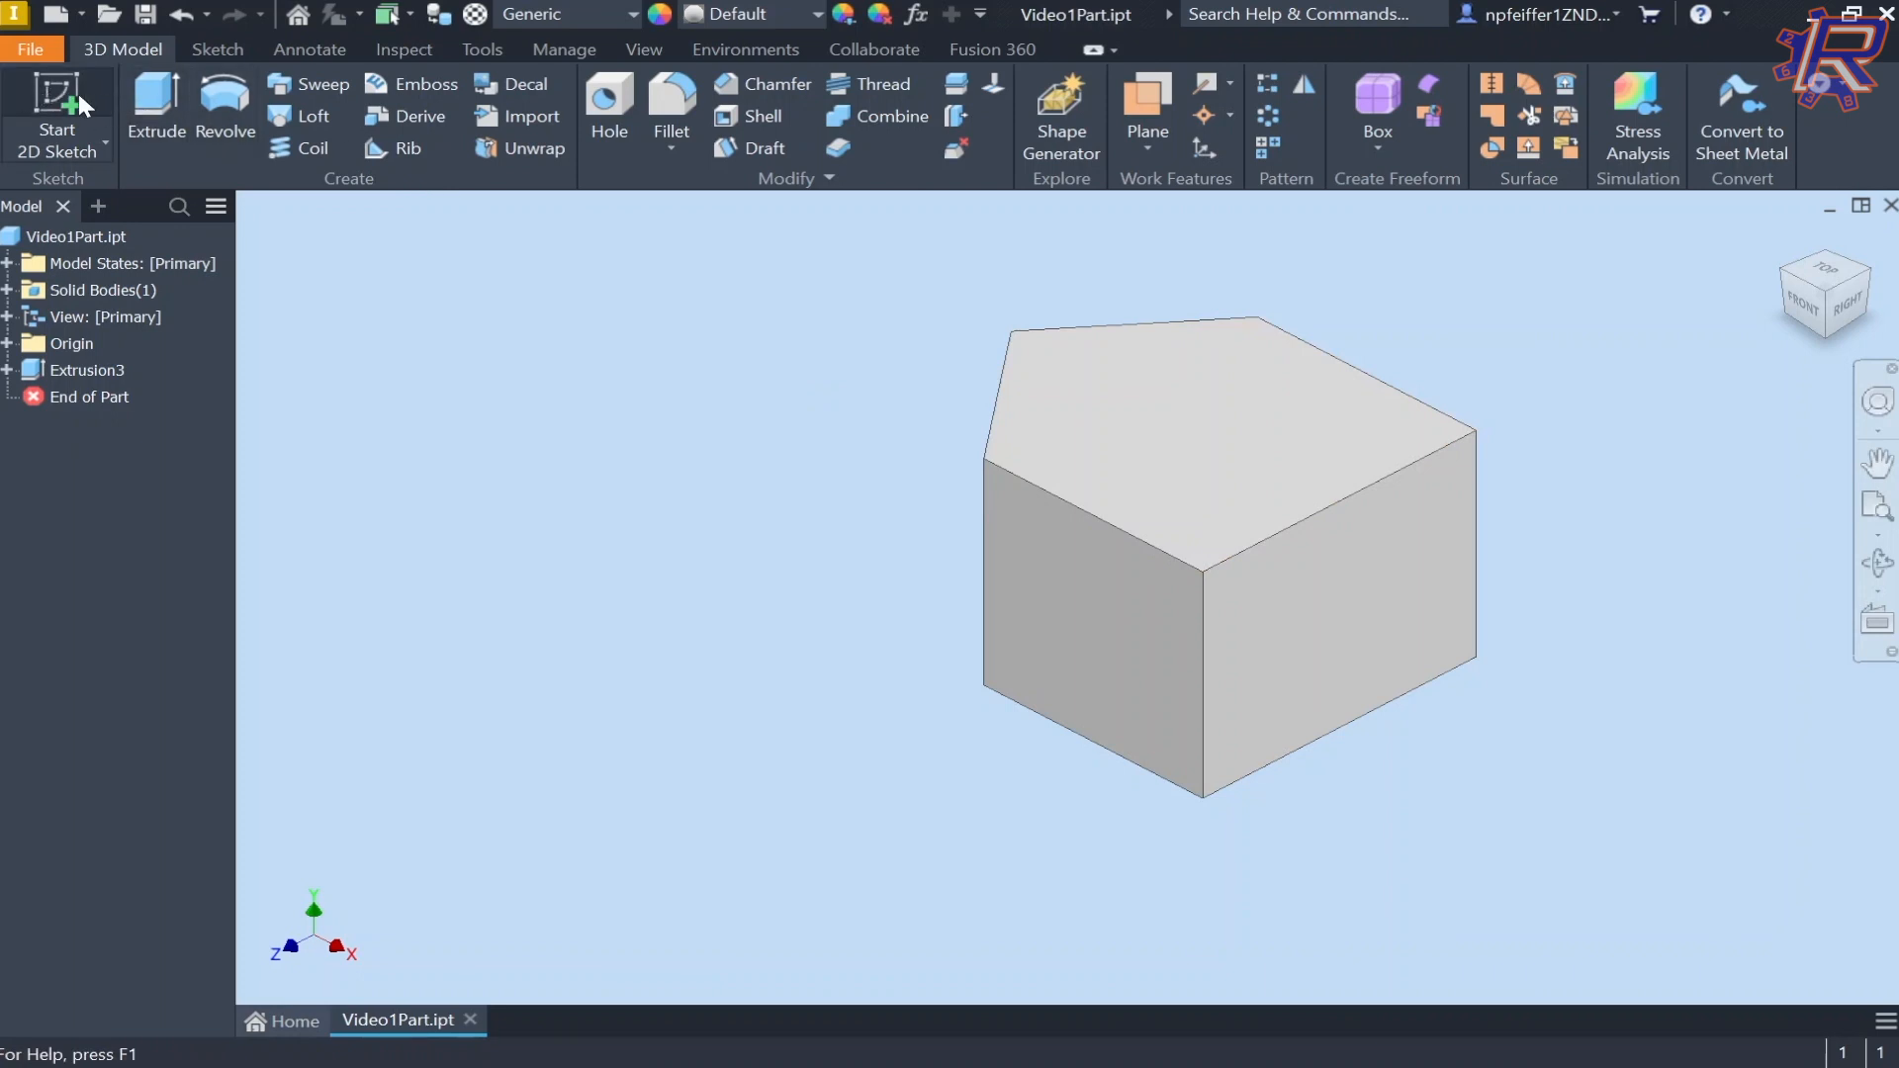
Step: Start a new 2D sketch on the top face of the extruded solid
click(48, 93)
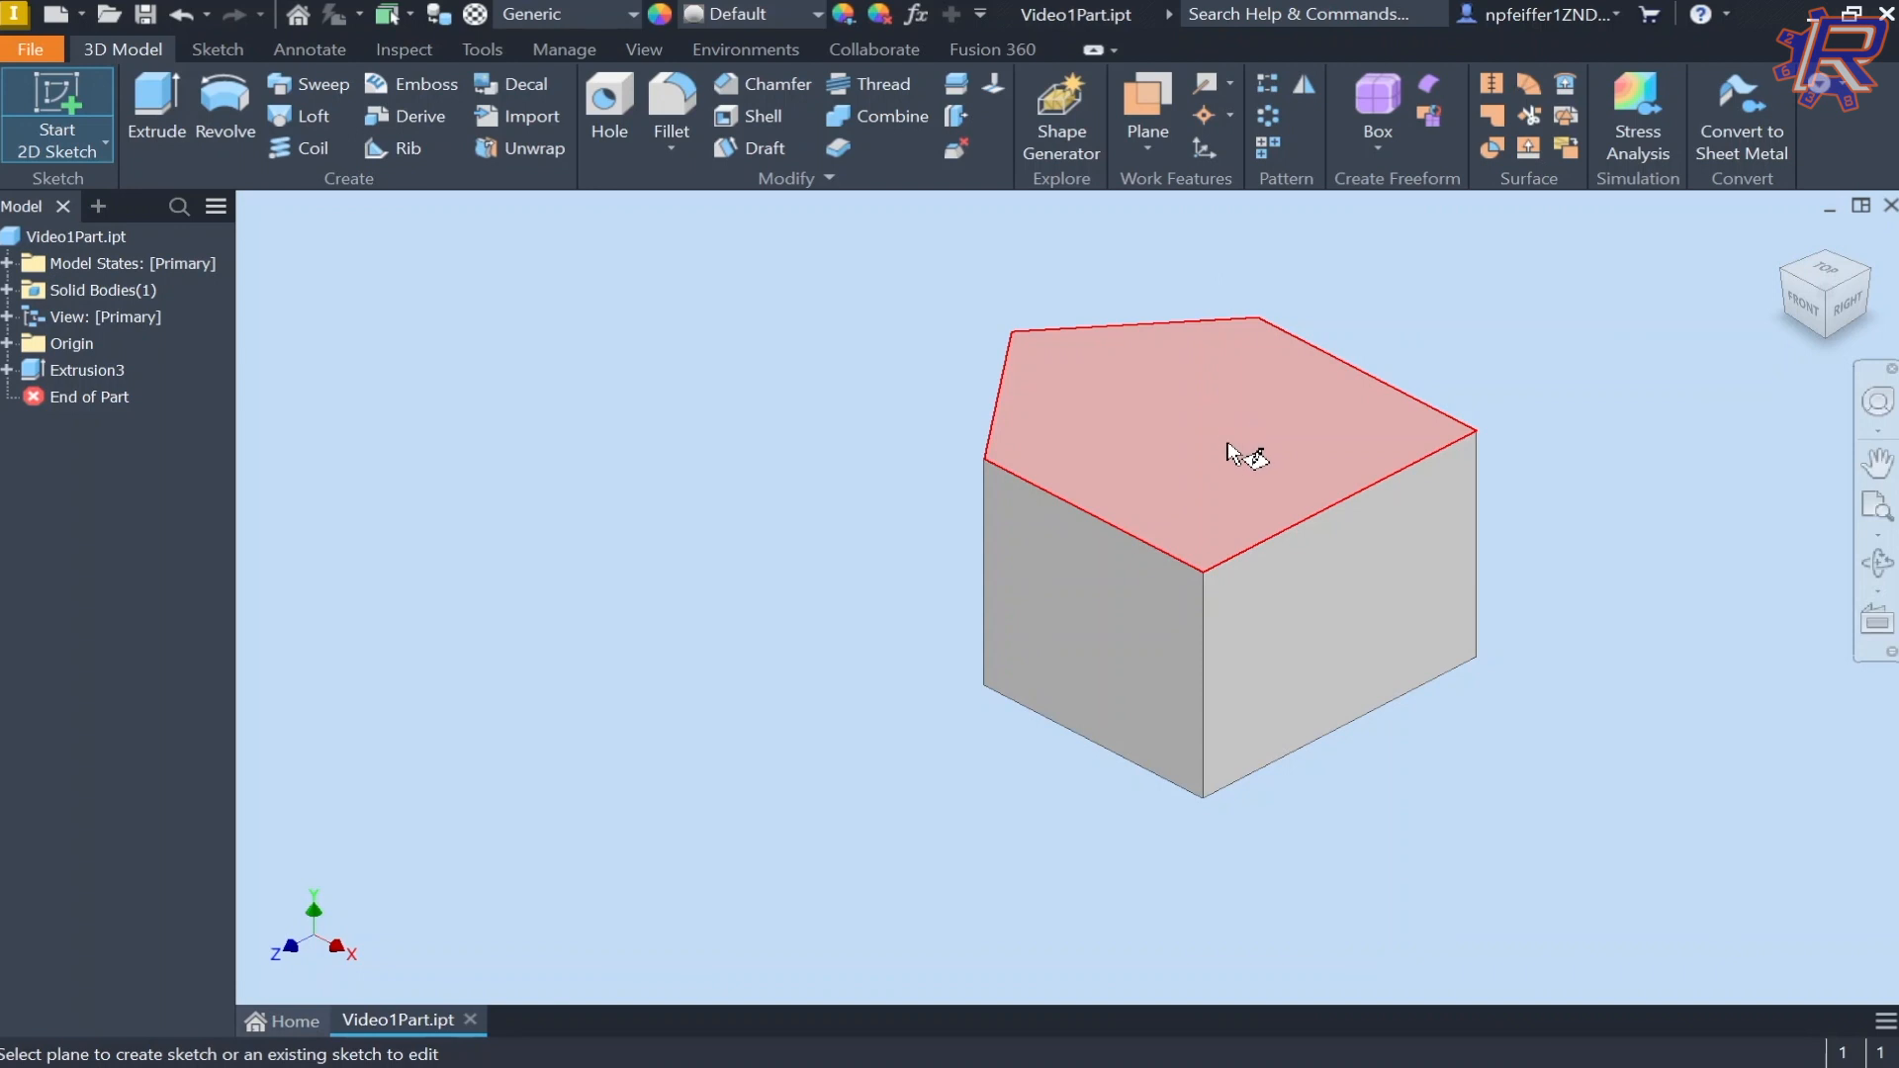
click(1250, 446)
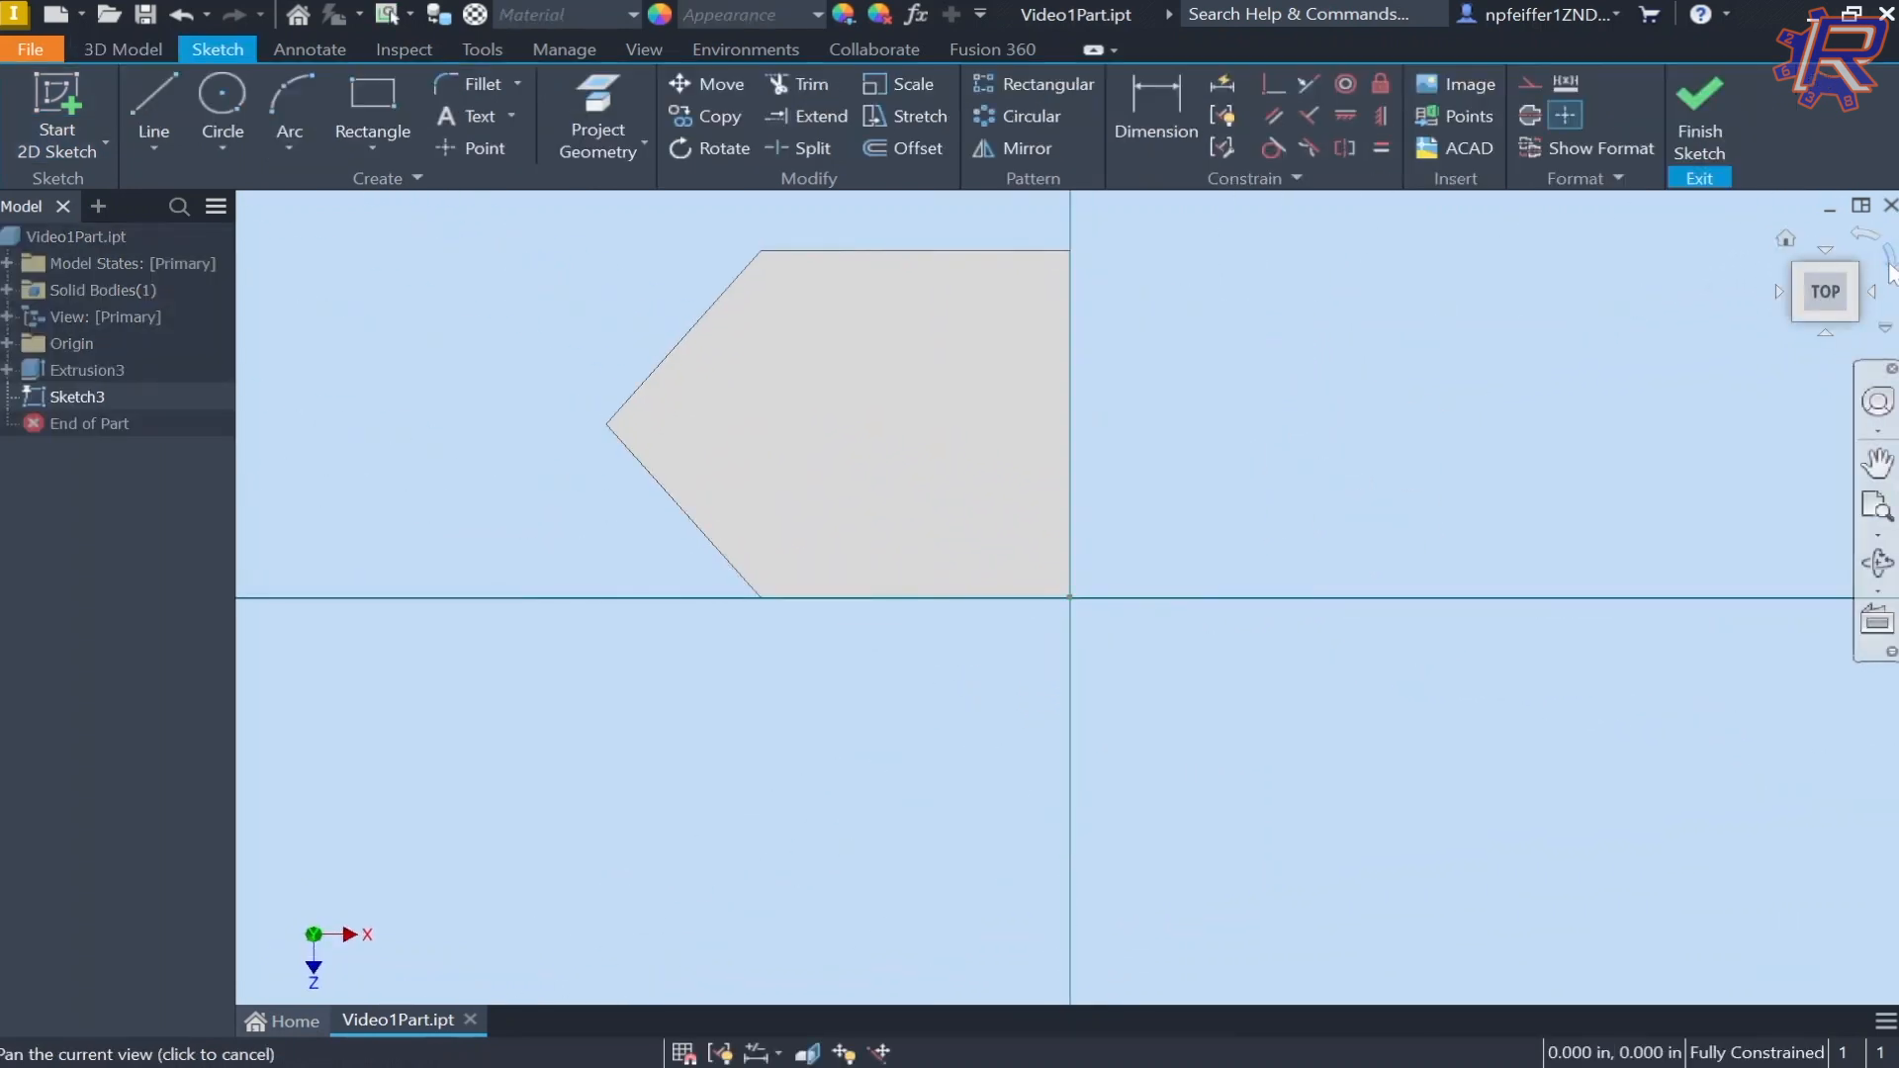
scroll(995, 588, down, 3)
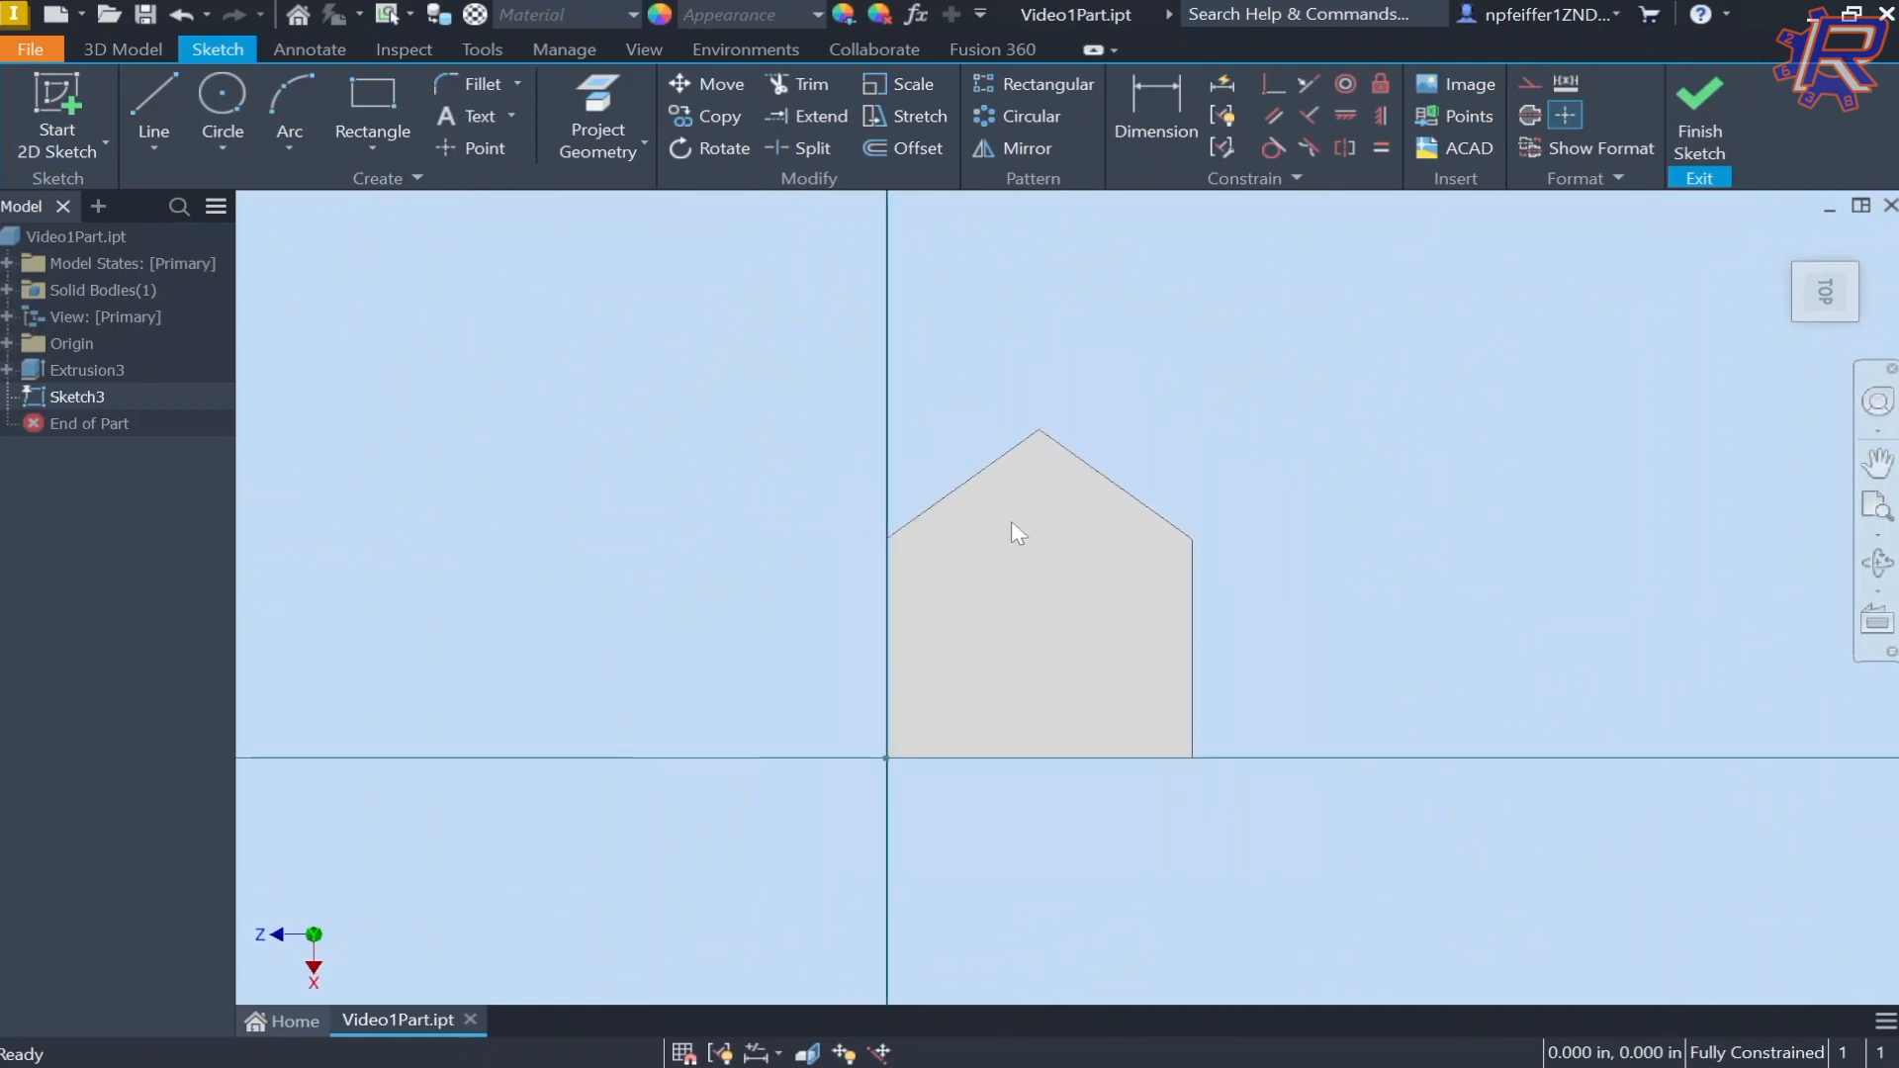
middle_drag(1039, 599, 978, 506)
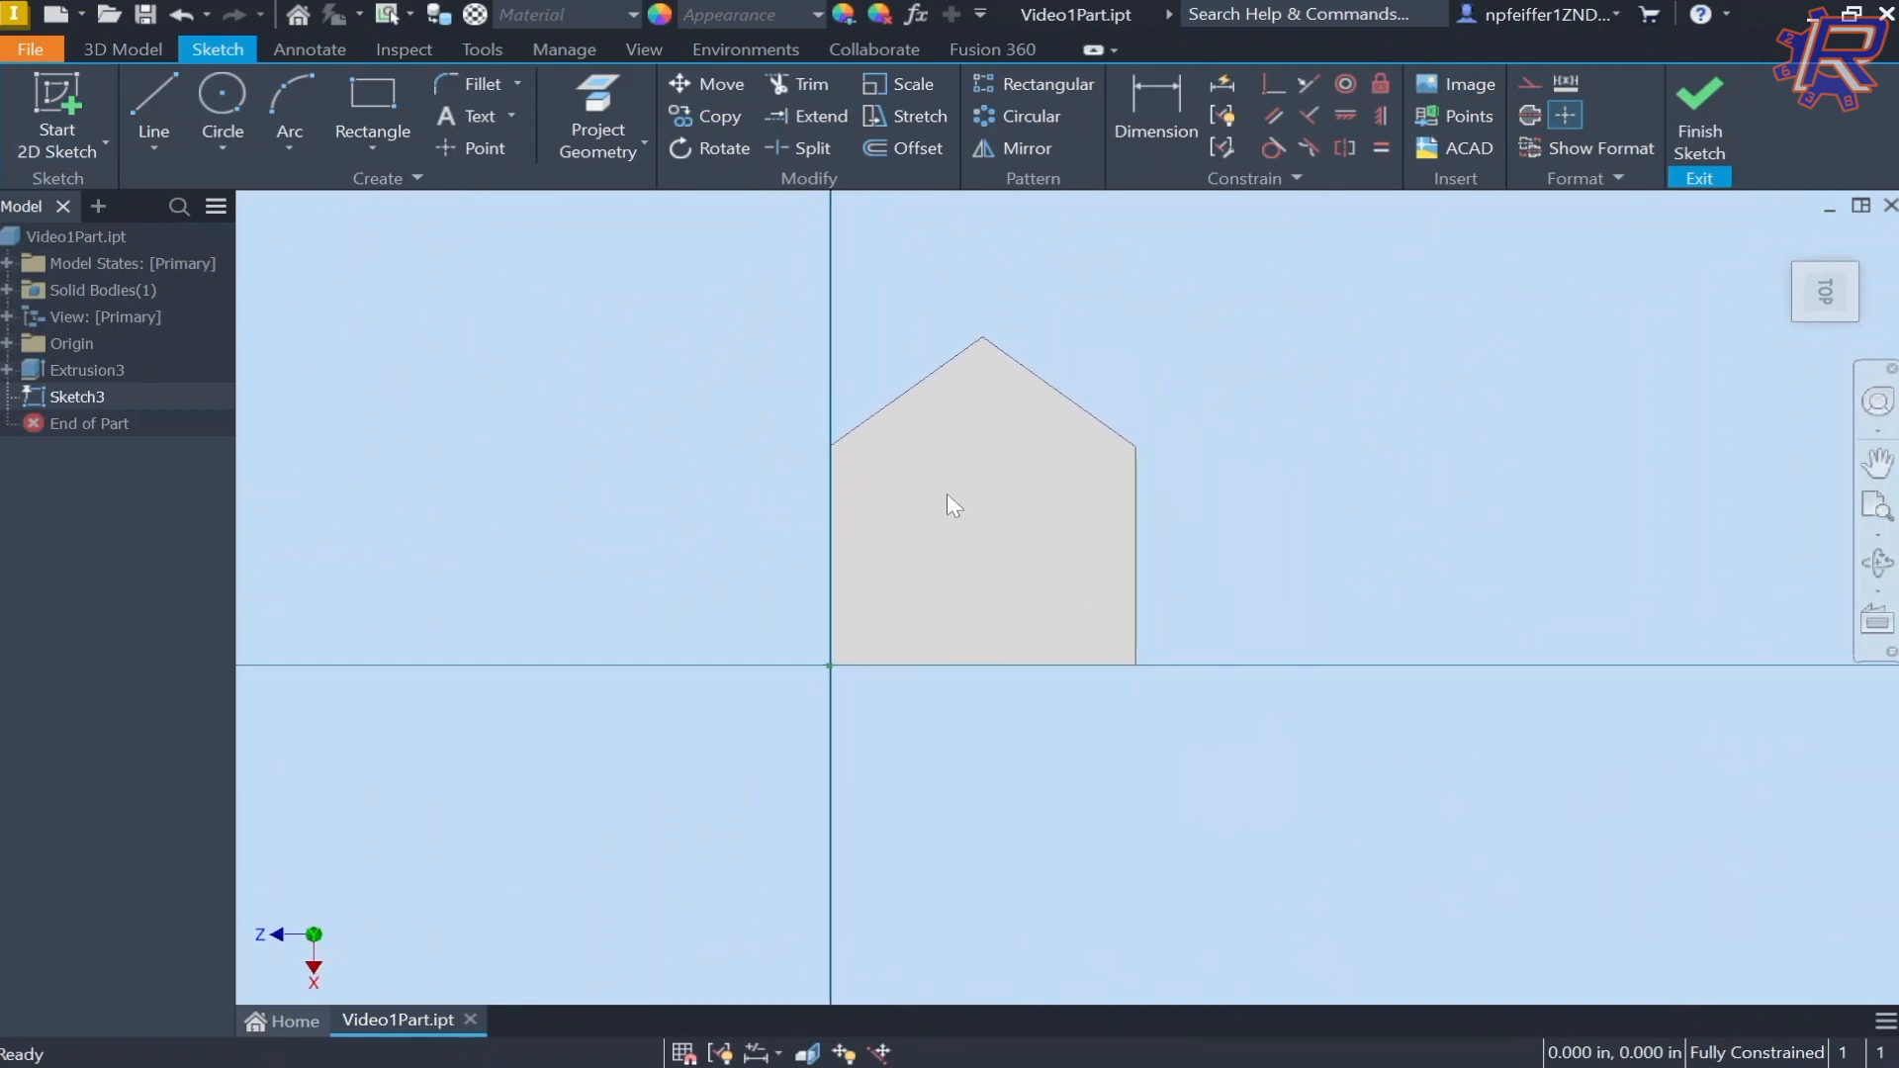
scroll(946, 493, up, 3)
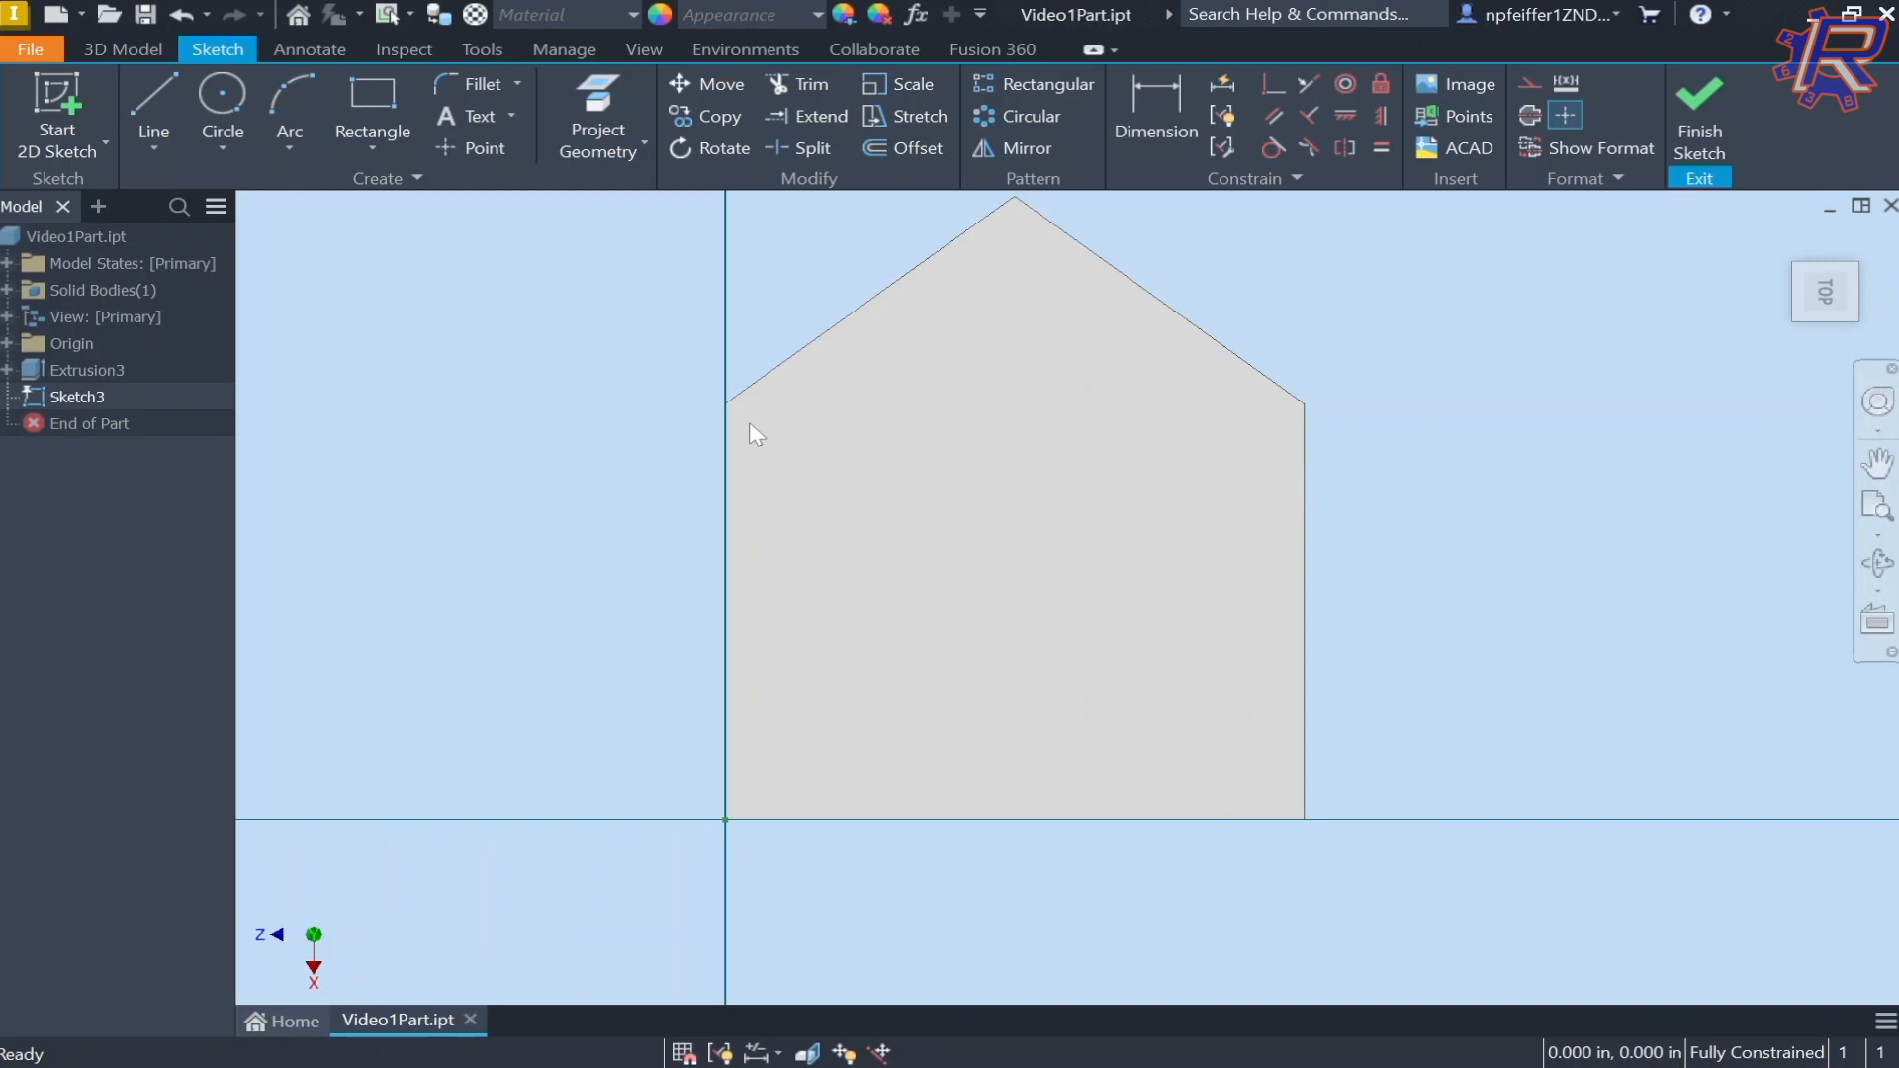
Step: Sketch a circle with a 2 in diameter inside the face, near its left vertical edge
click(229, 91)
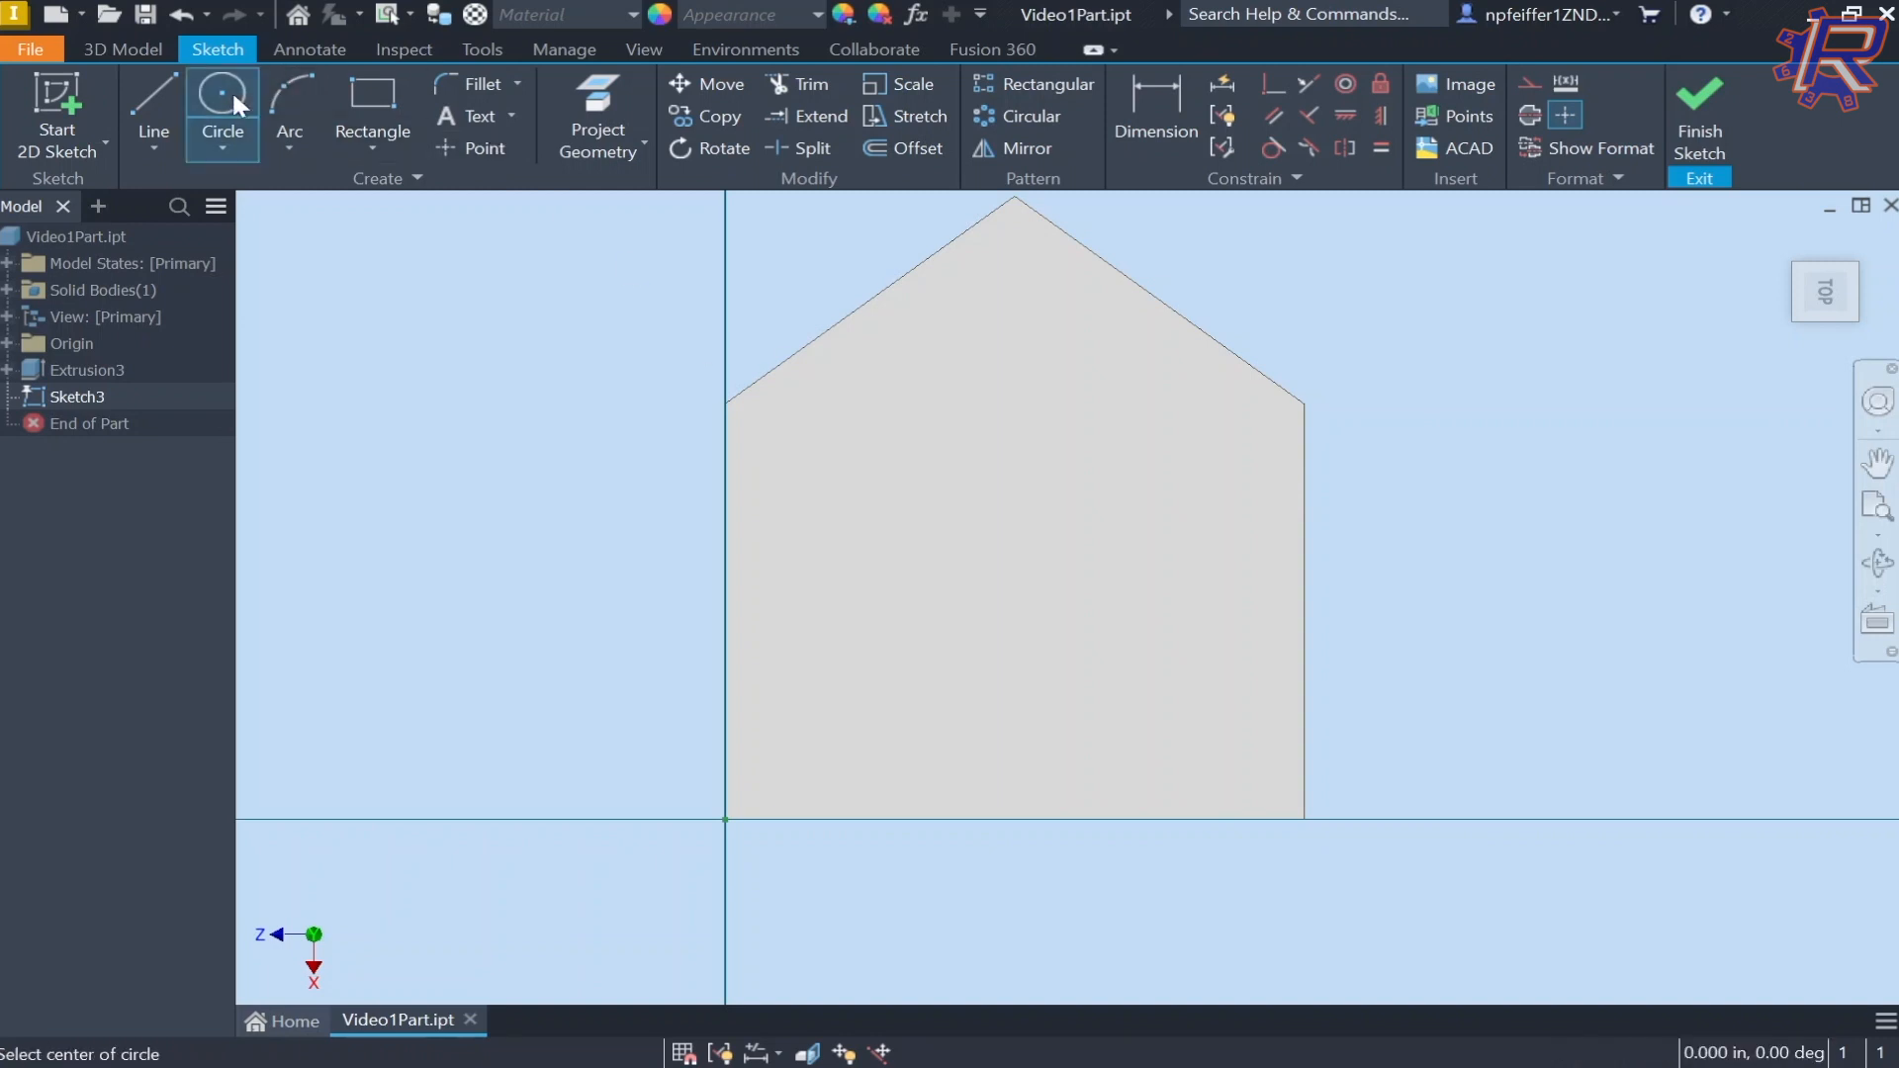
click(851, 531)
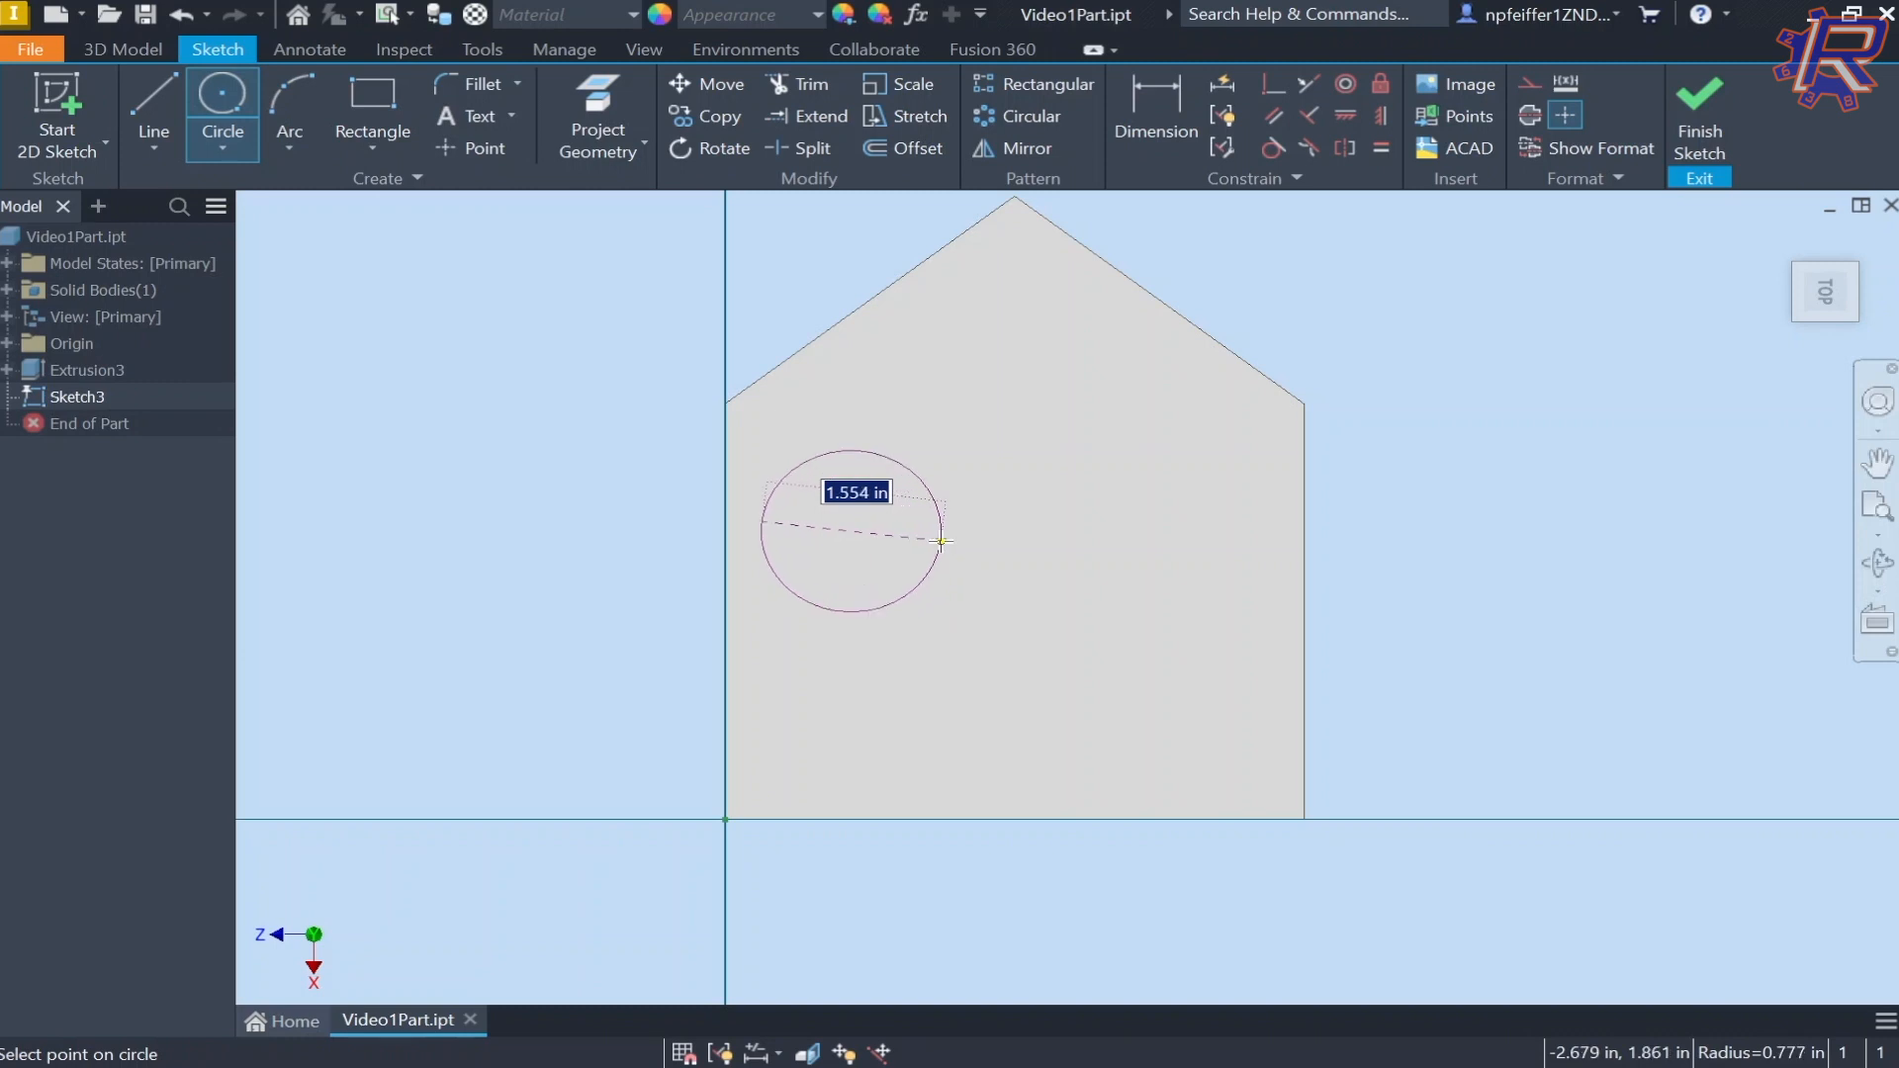
text(2 in)
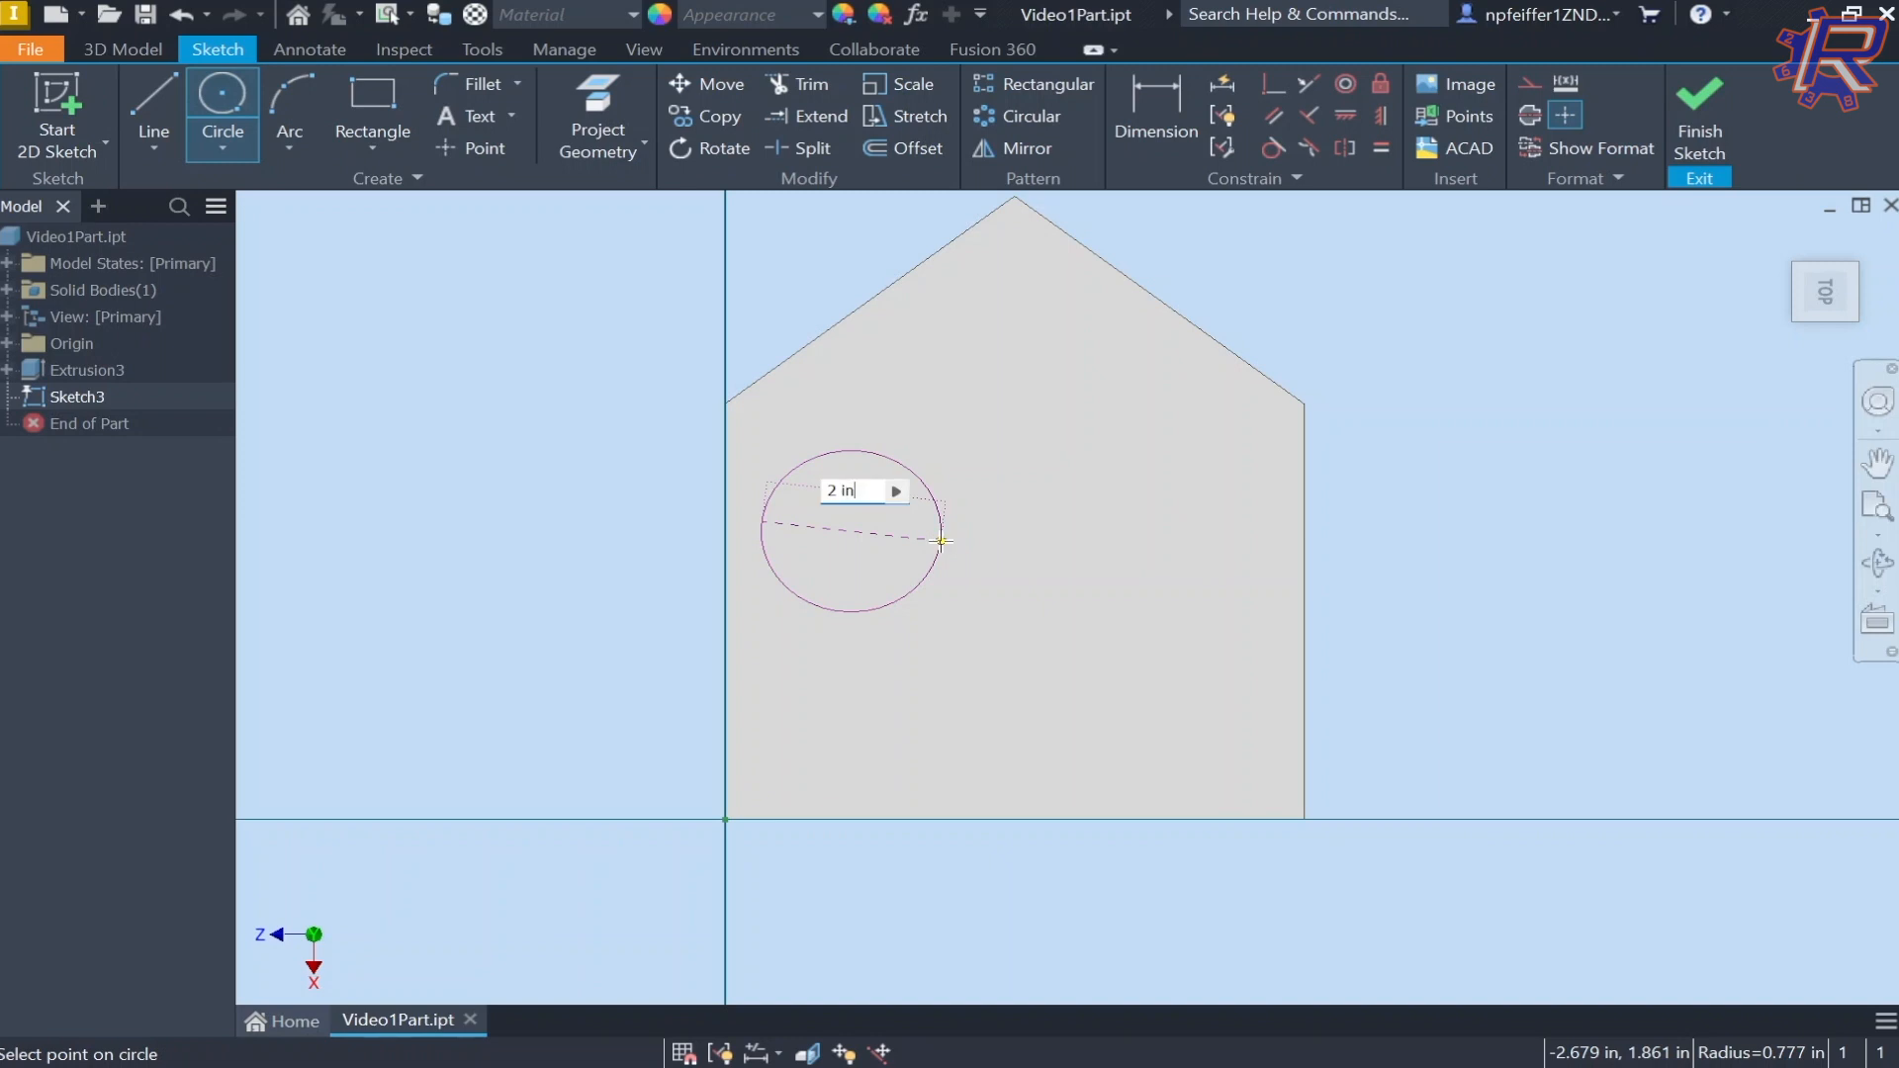
key(Return)
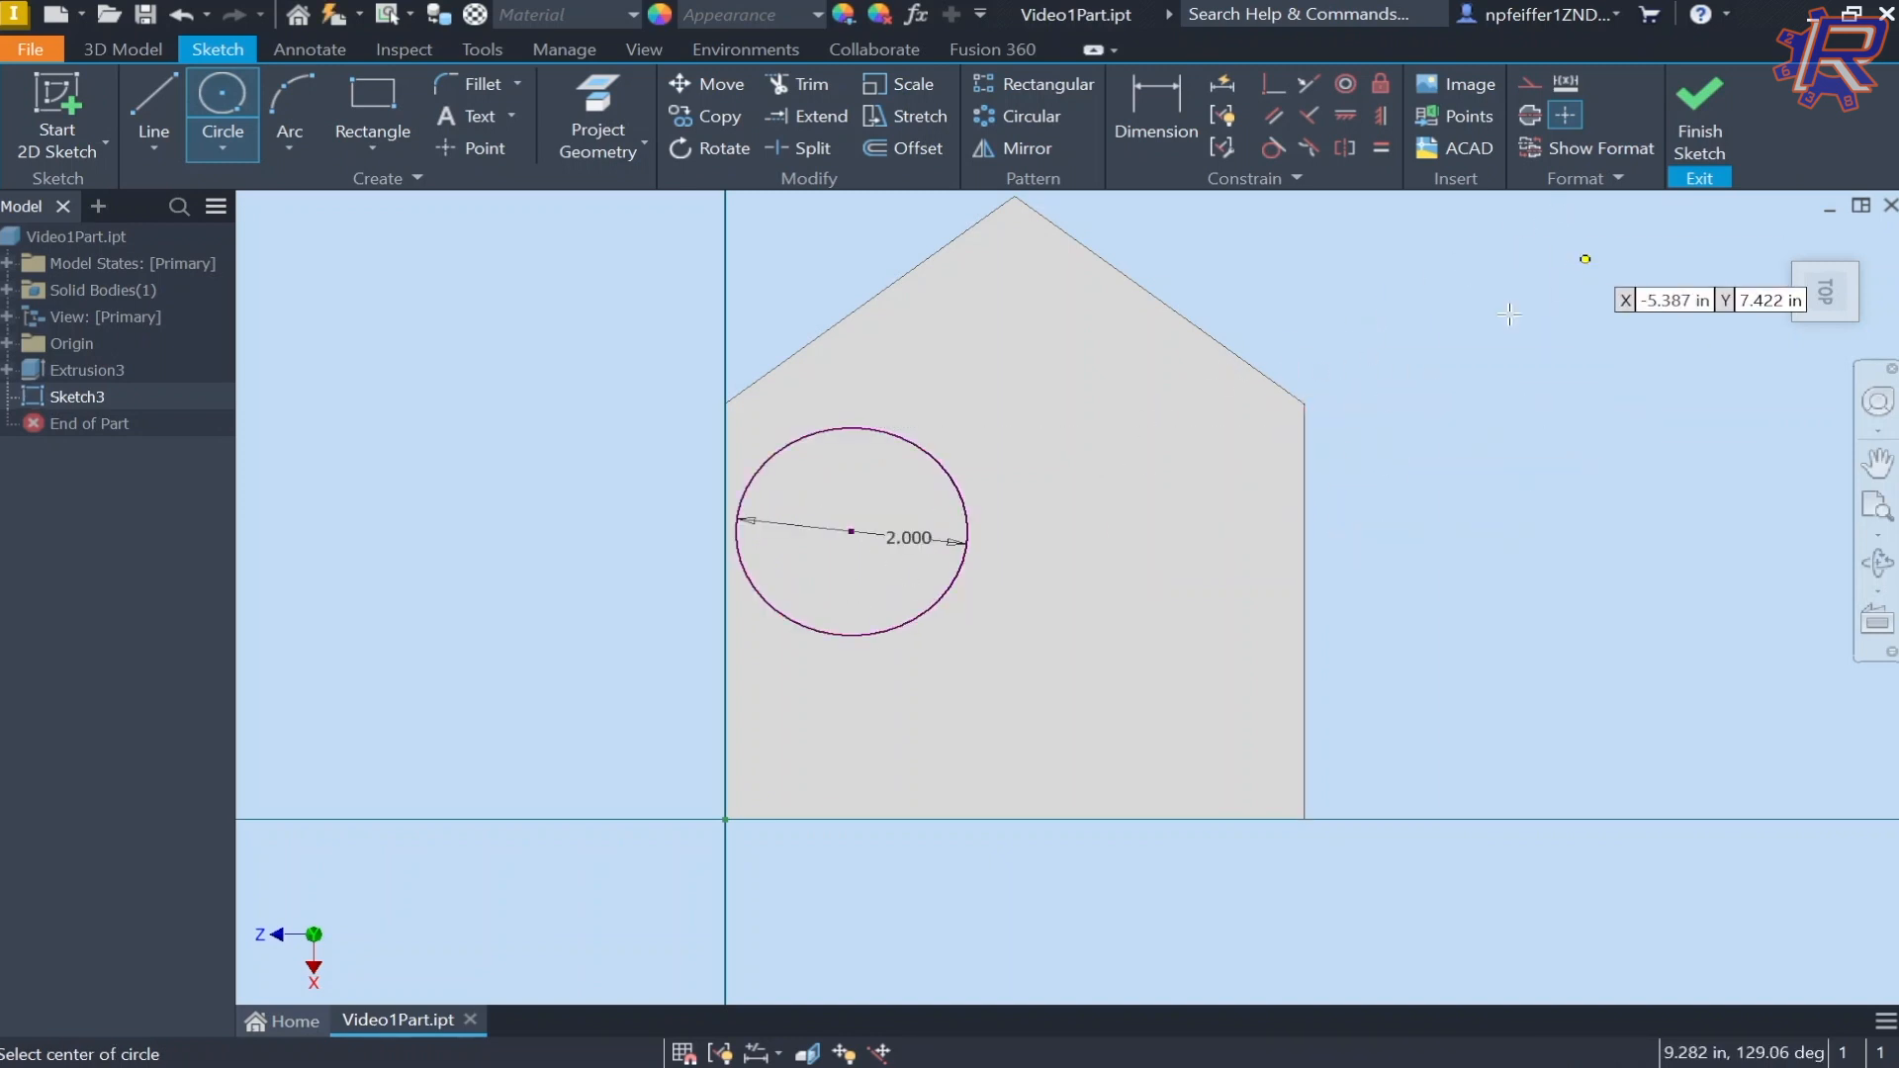
key(Escape)
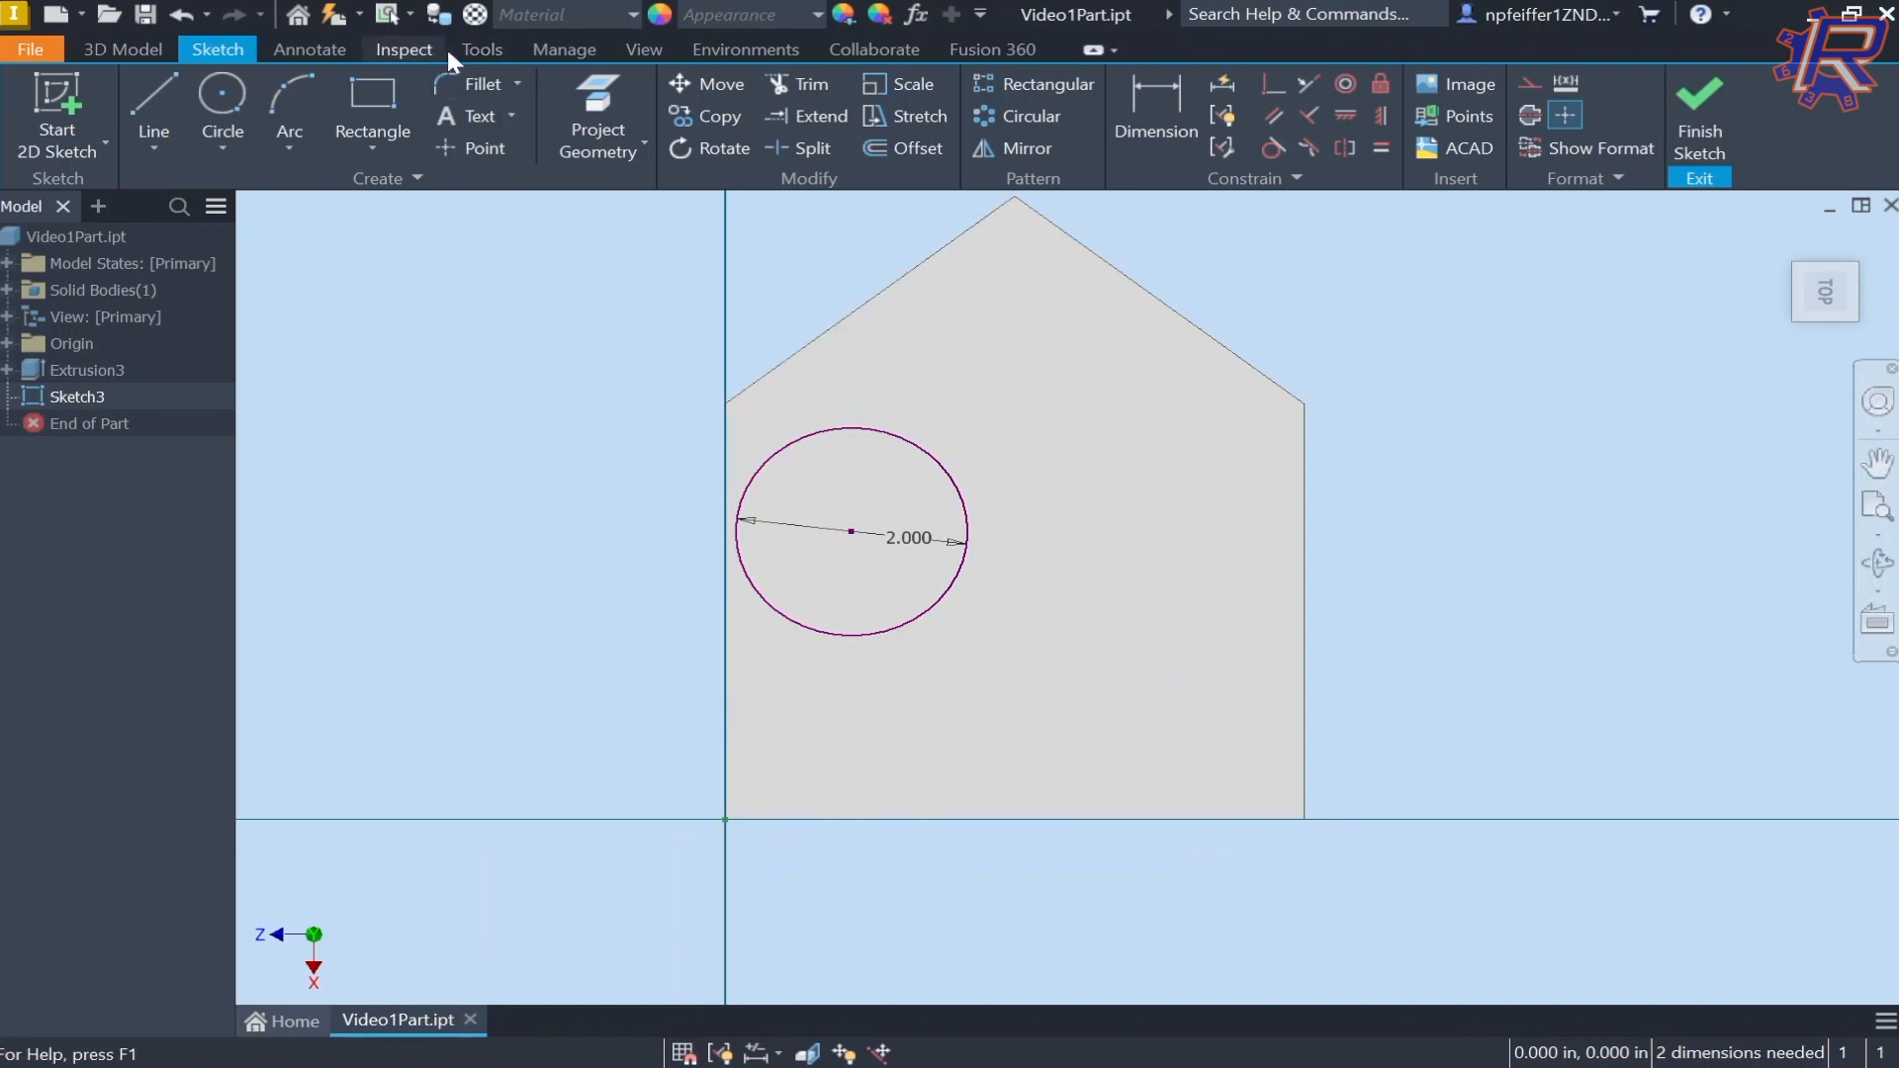
Step: Measure the lengths of the face's bottom edge and left vertical edge
click(479, 49)
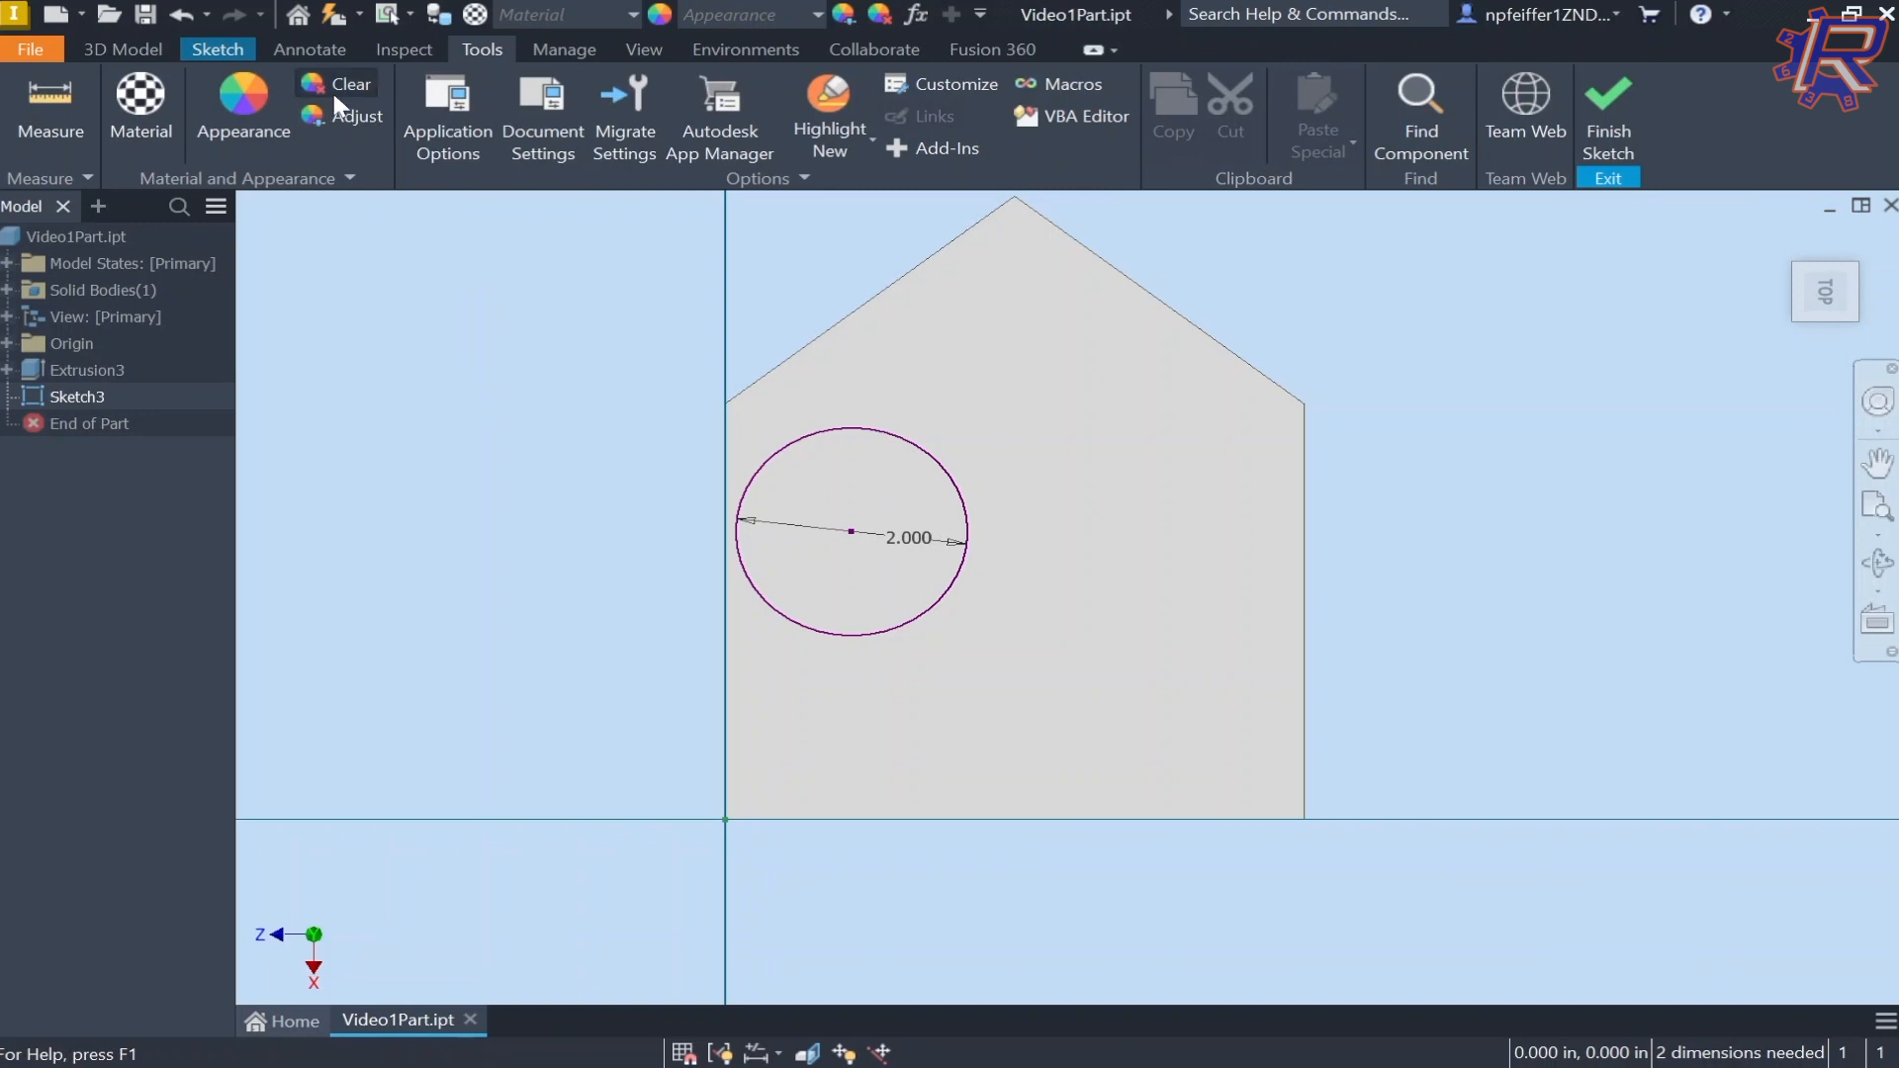
click(39, 108)
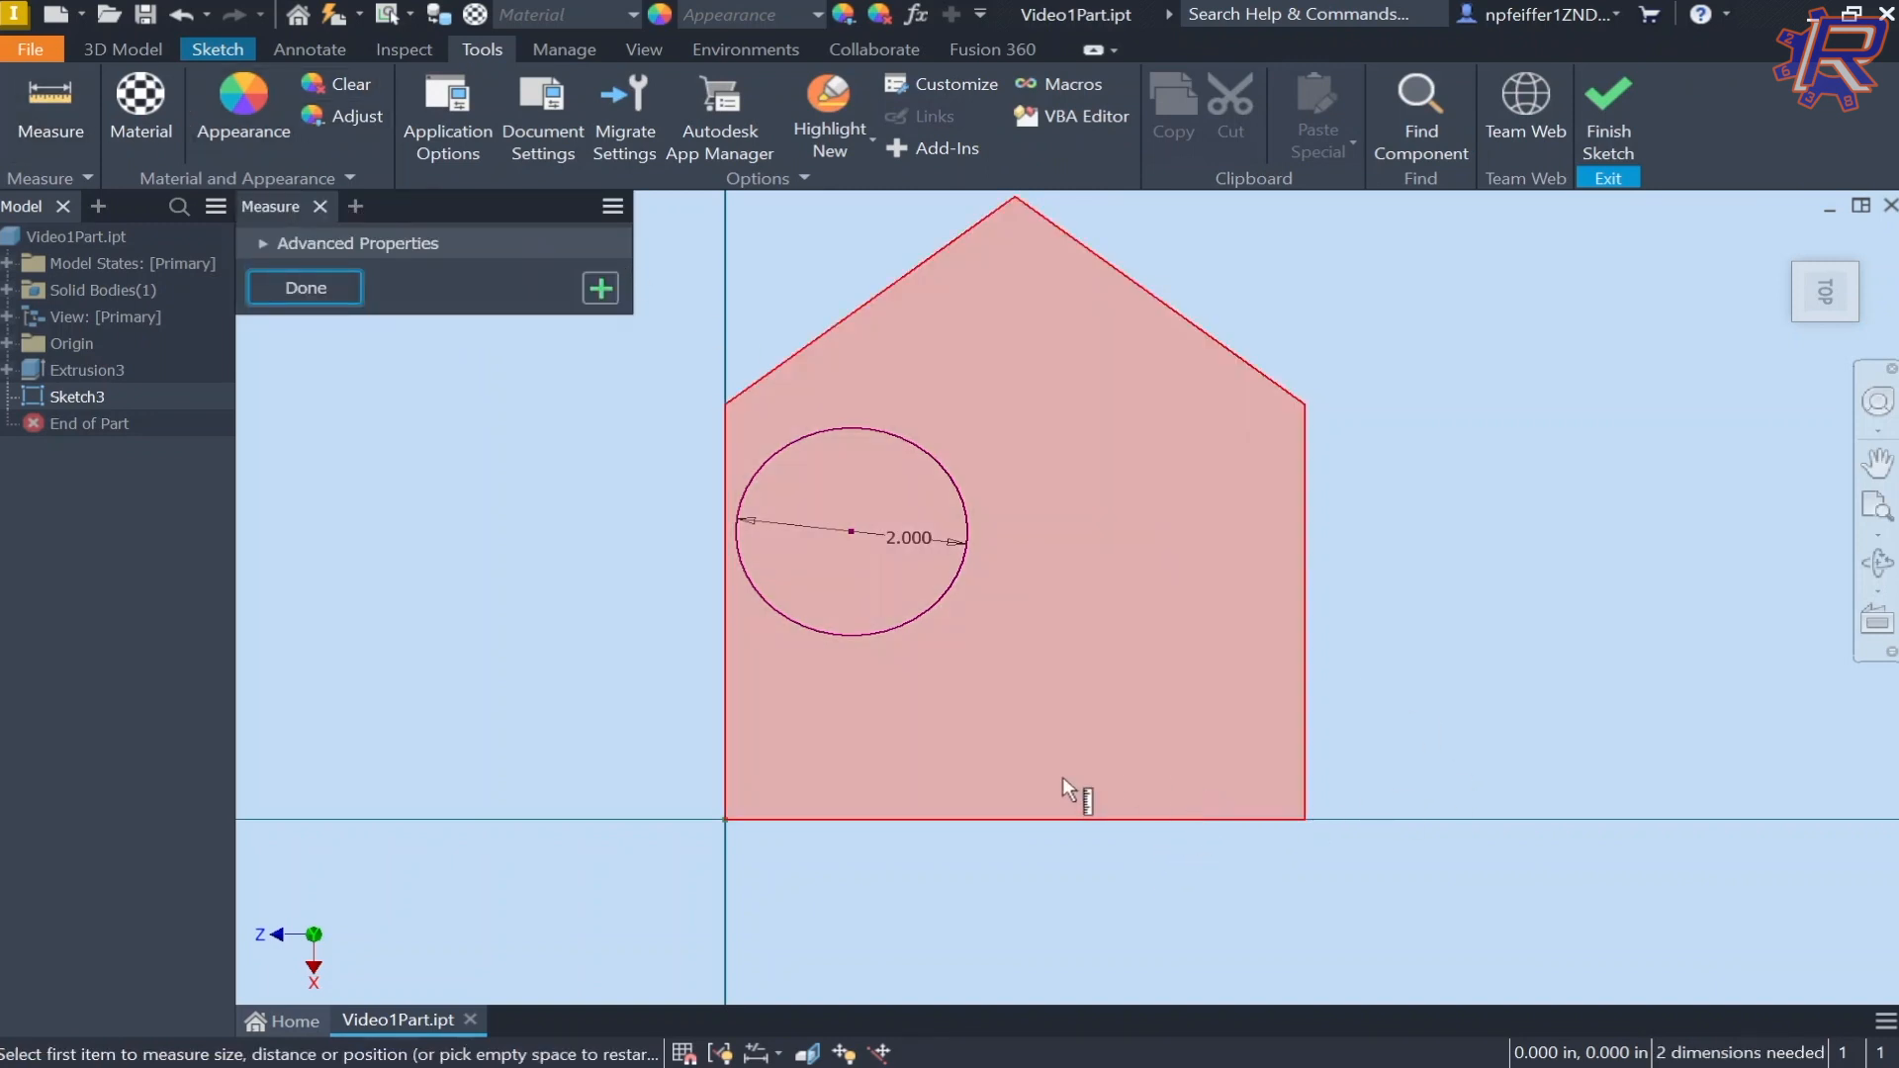
click(900, 823)
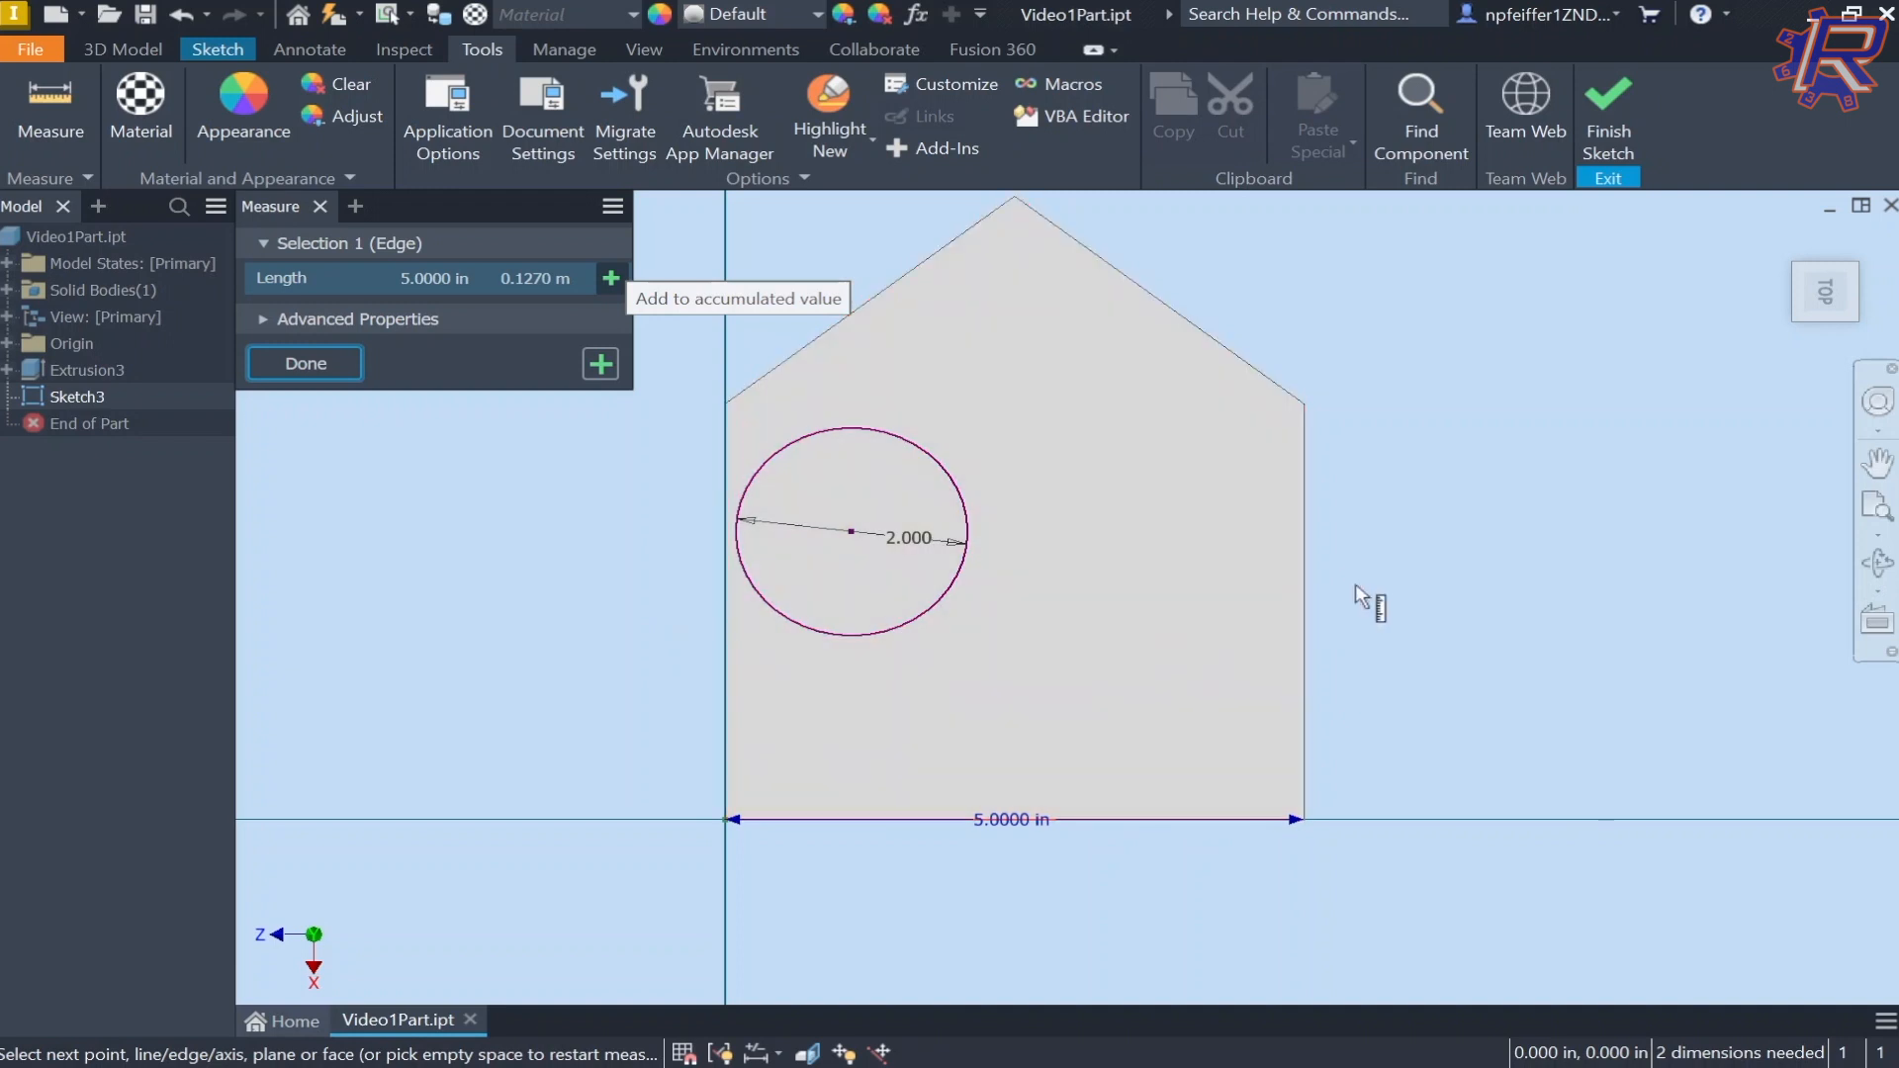
click(319, 206)
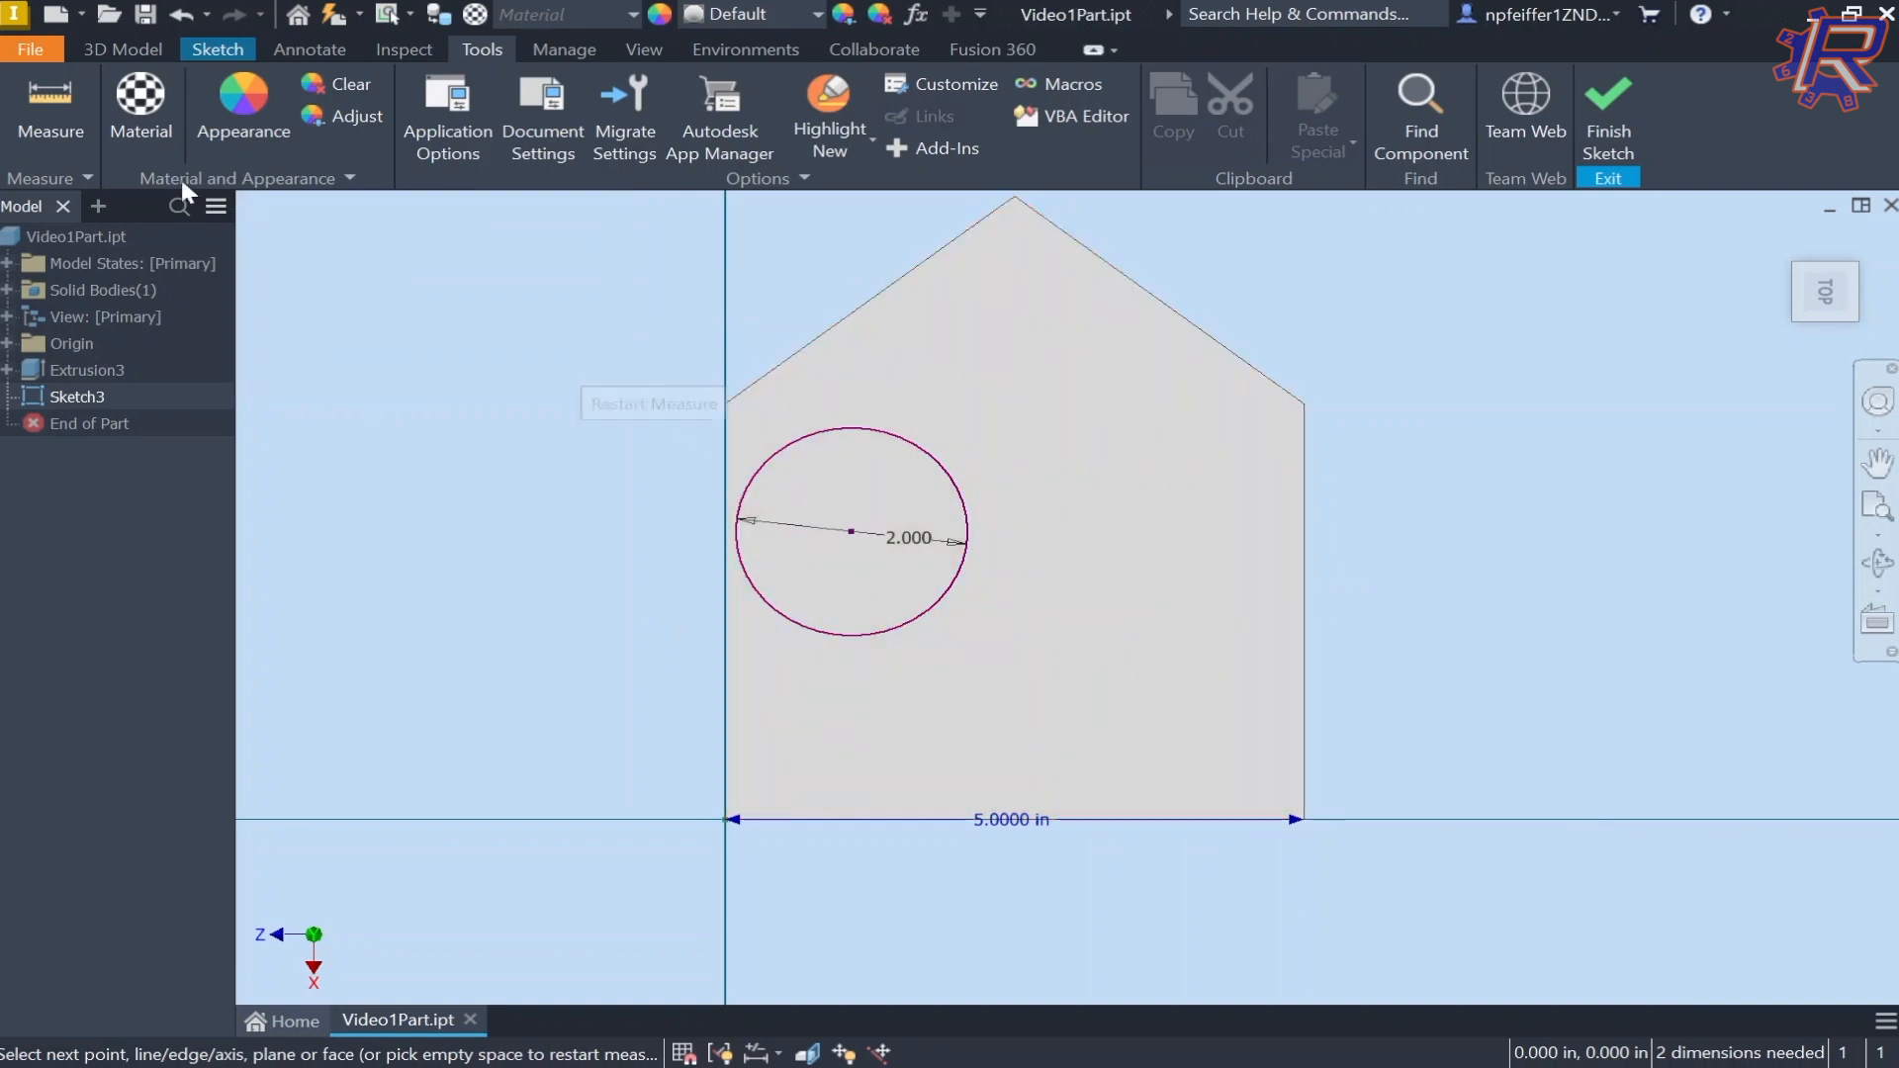
click(50, 104)
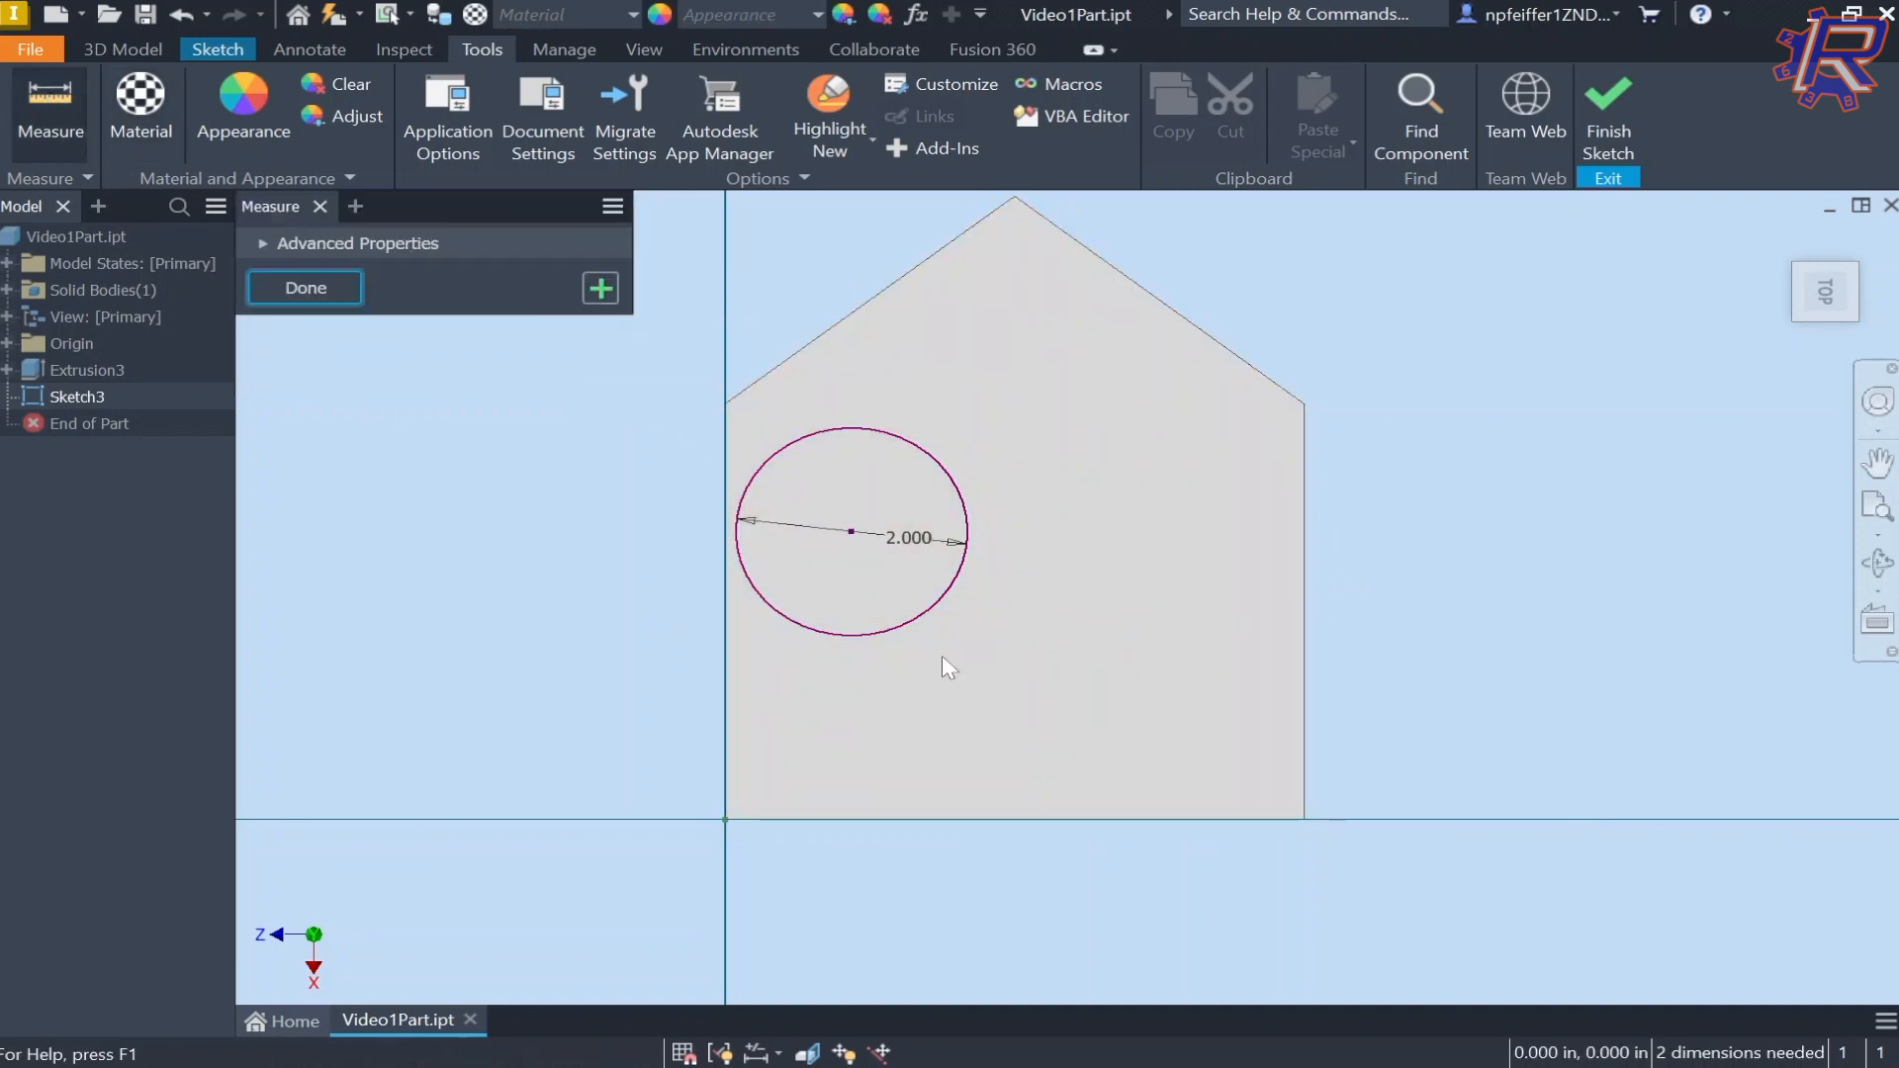
click(727, 633)
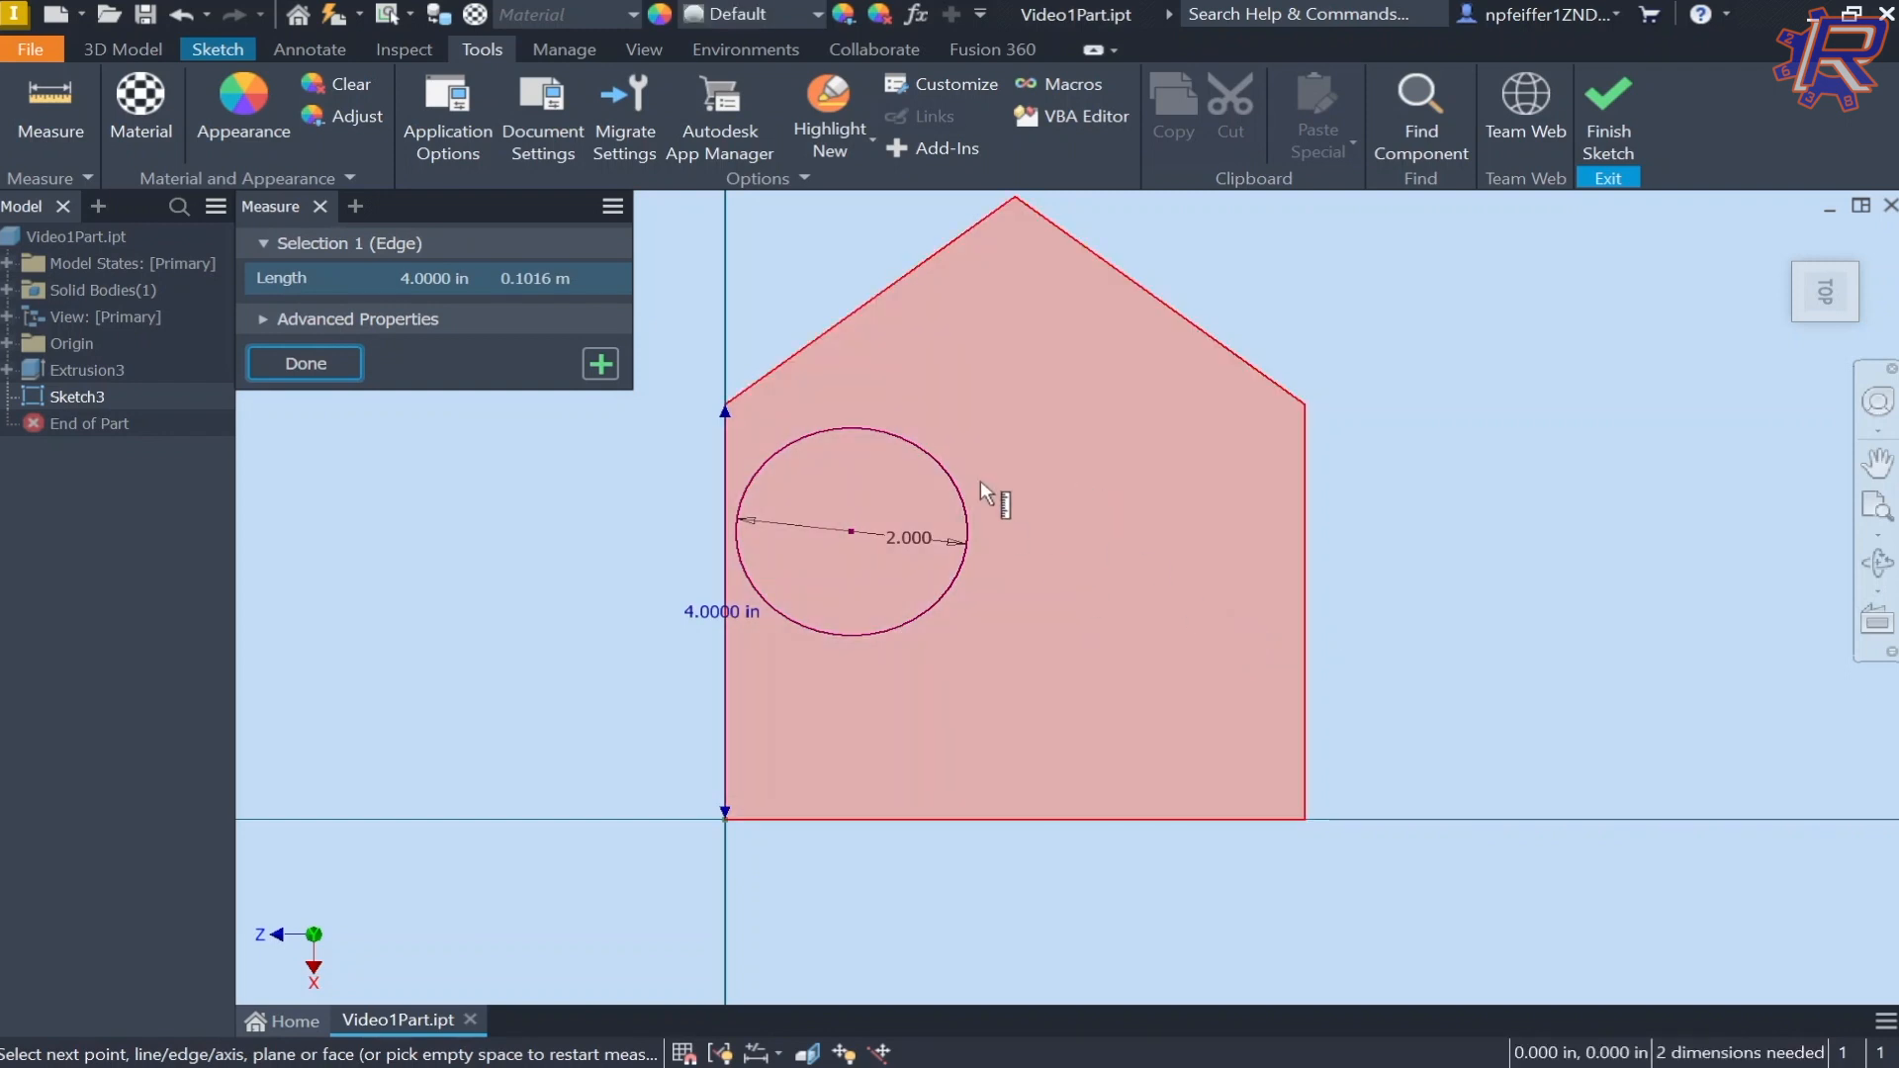
Step: Dimension the circle's center vertically from the face's bottom edge and set the distance to 2 in
key(Escape)
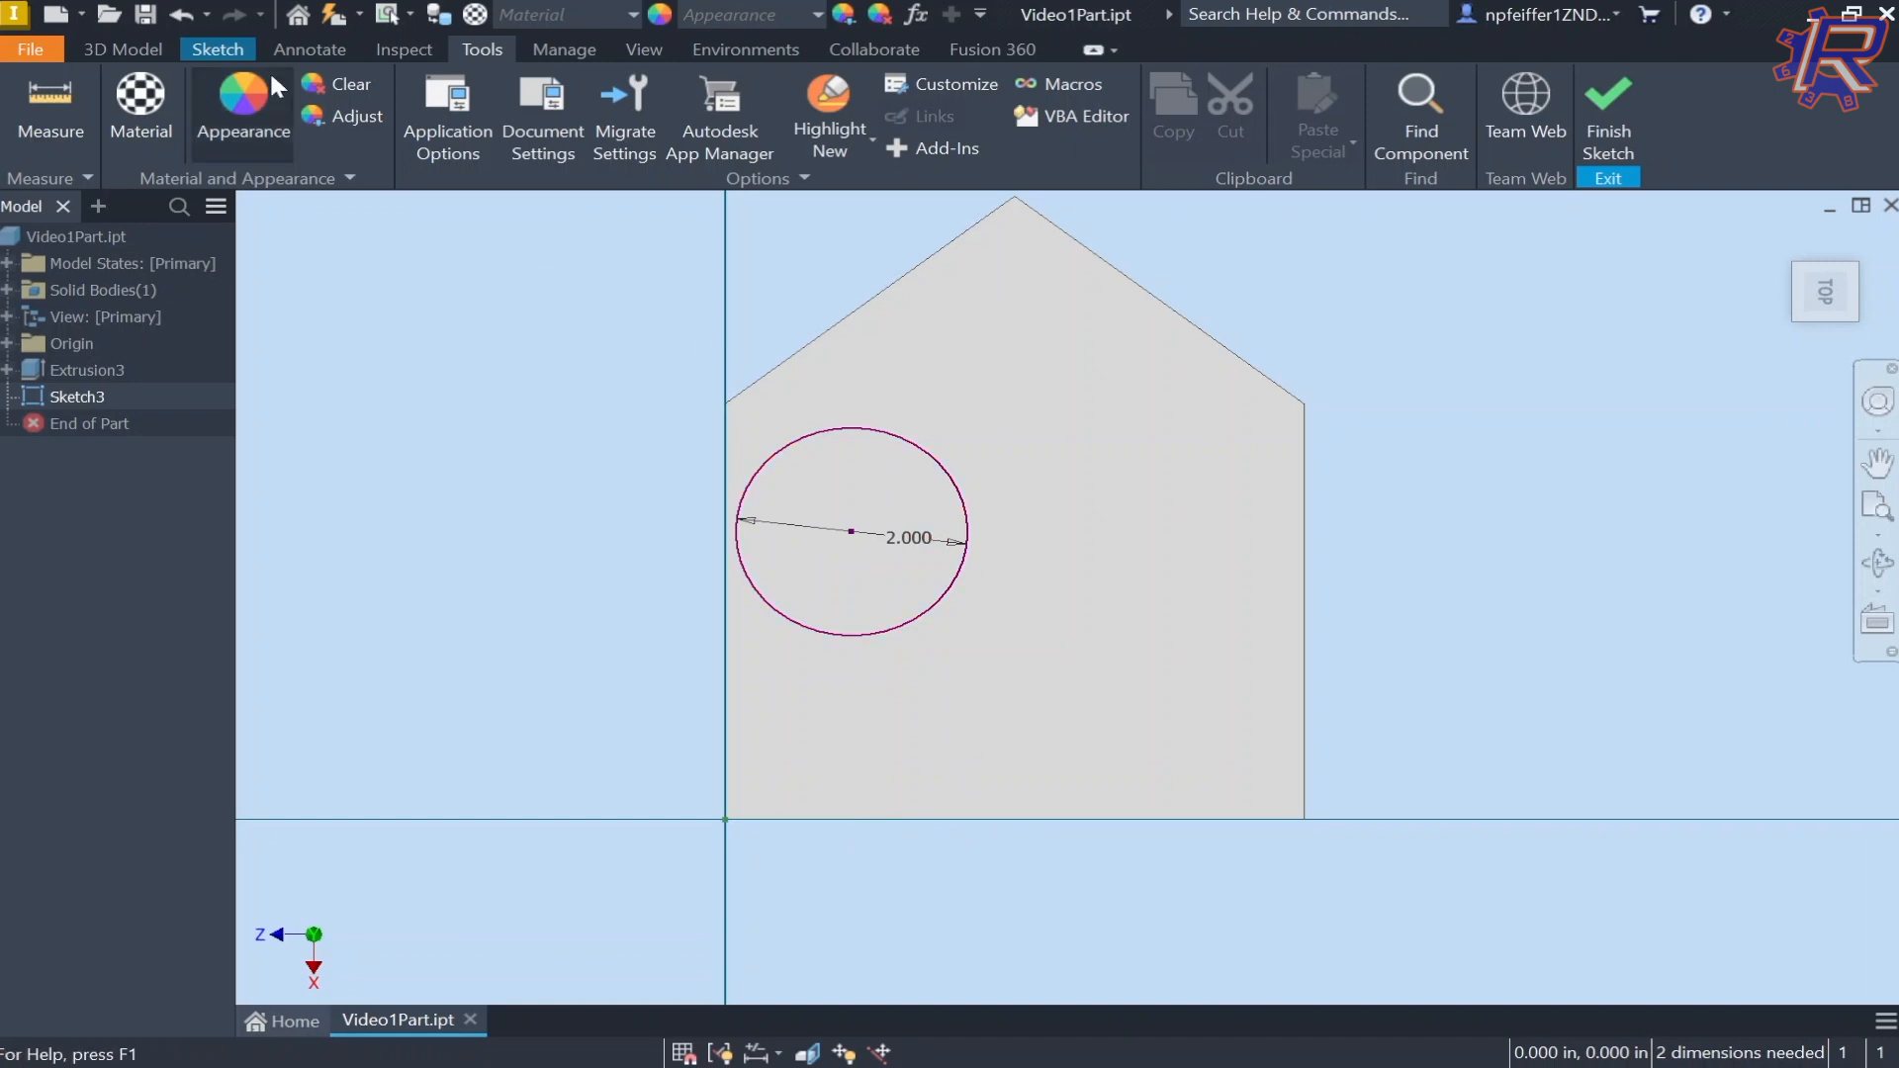
click(218, 49)
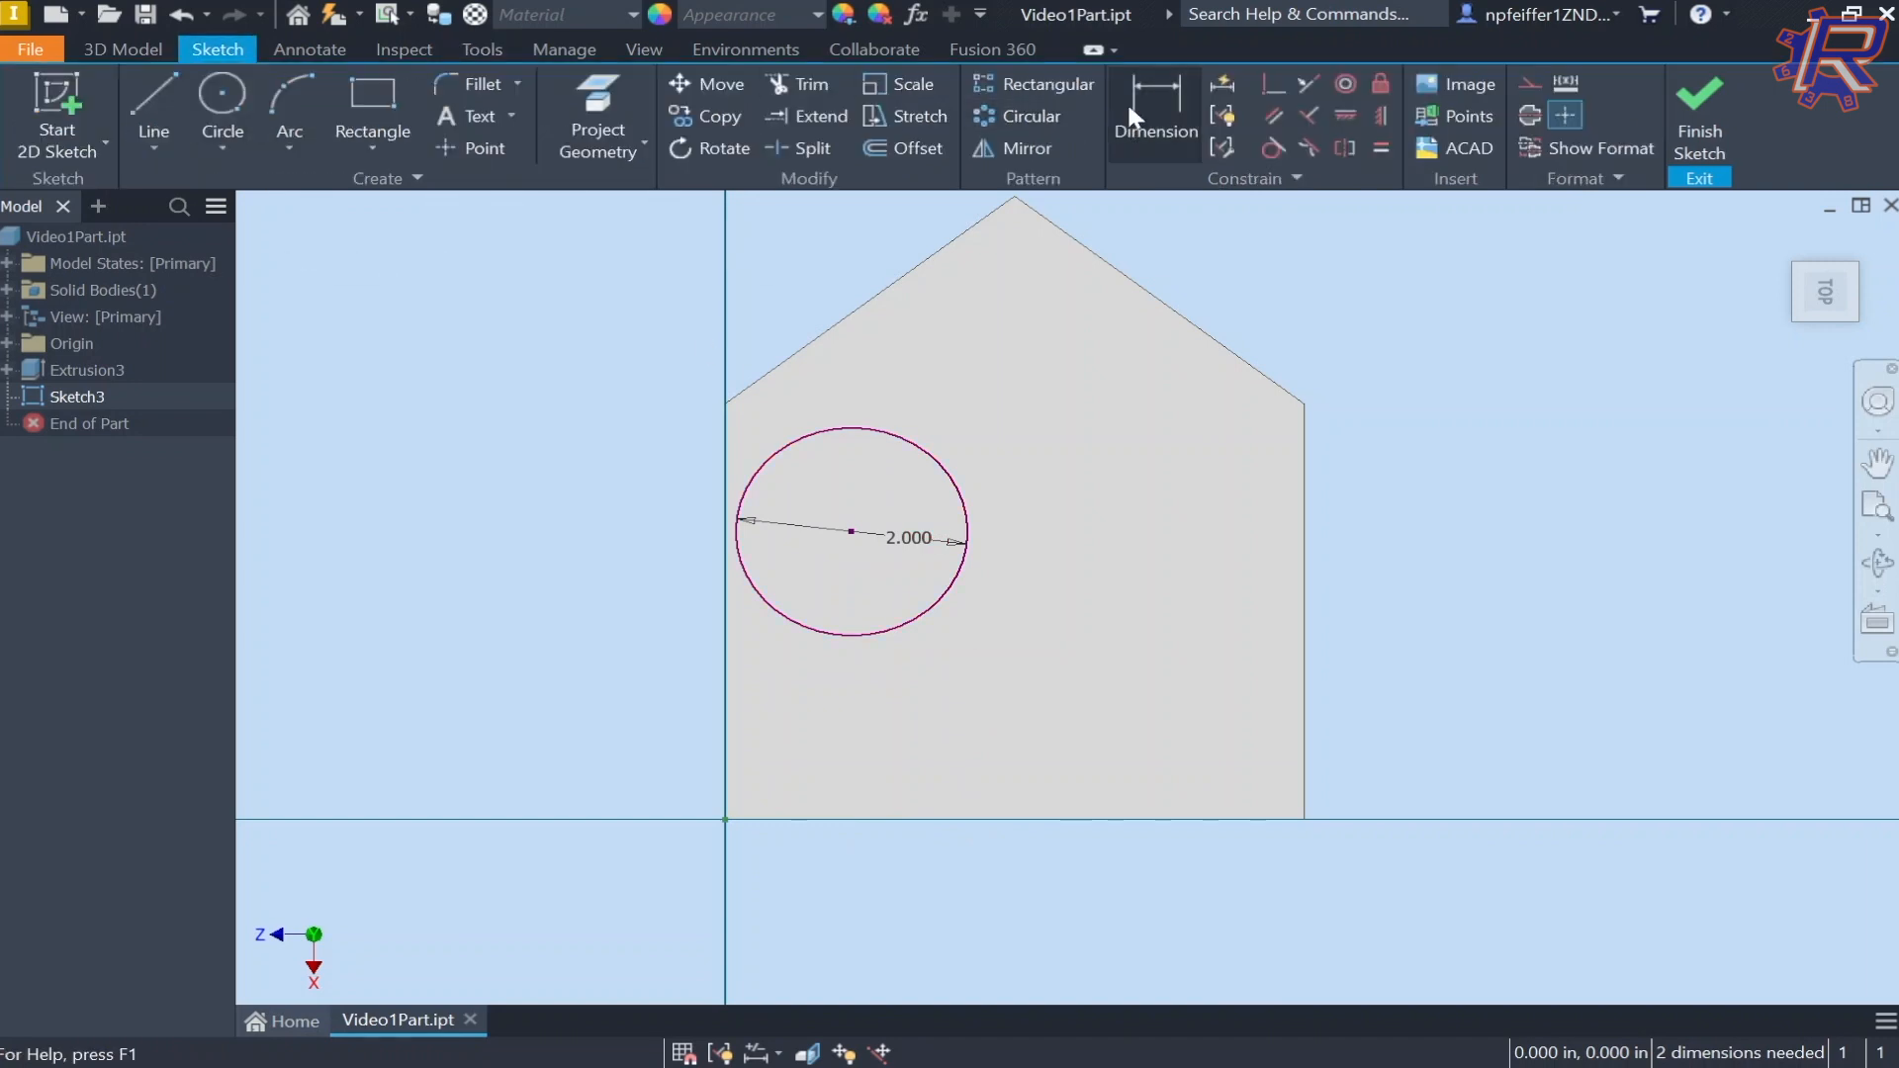
click(1165, 125)
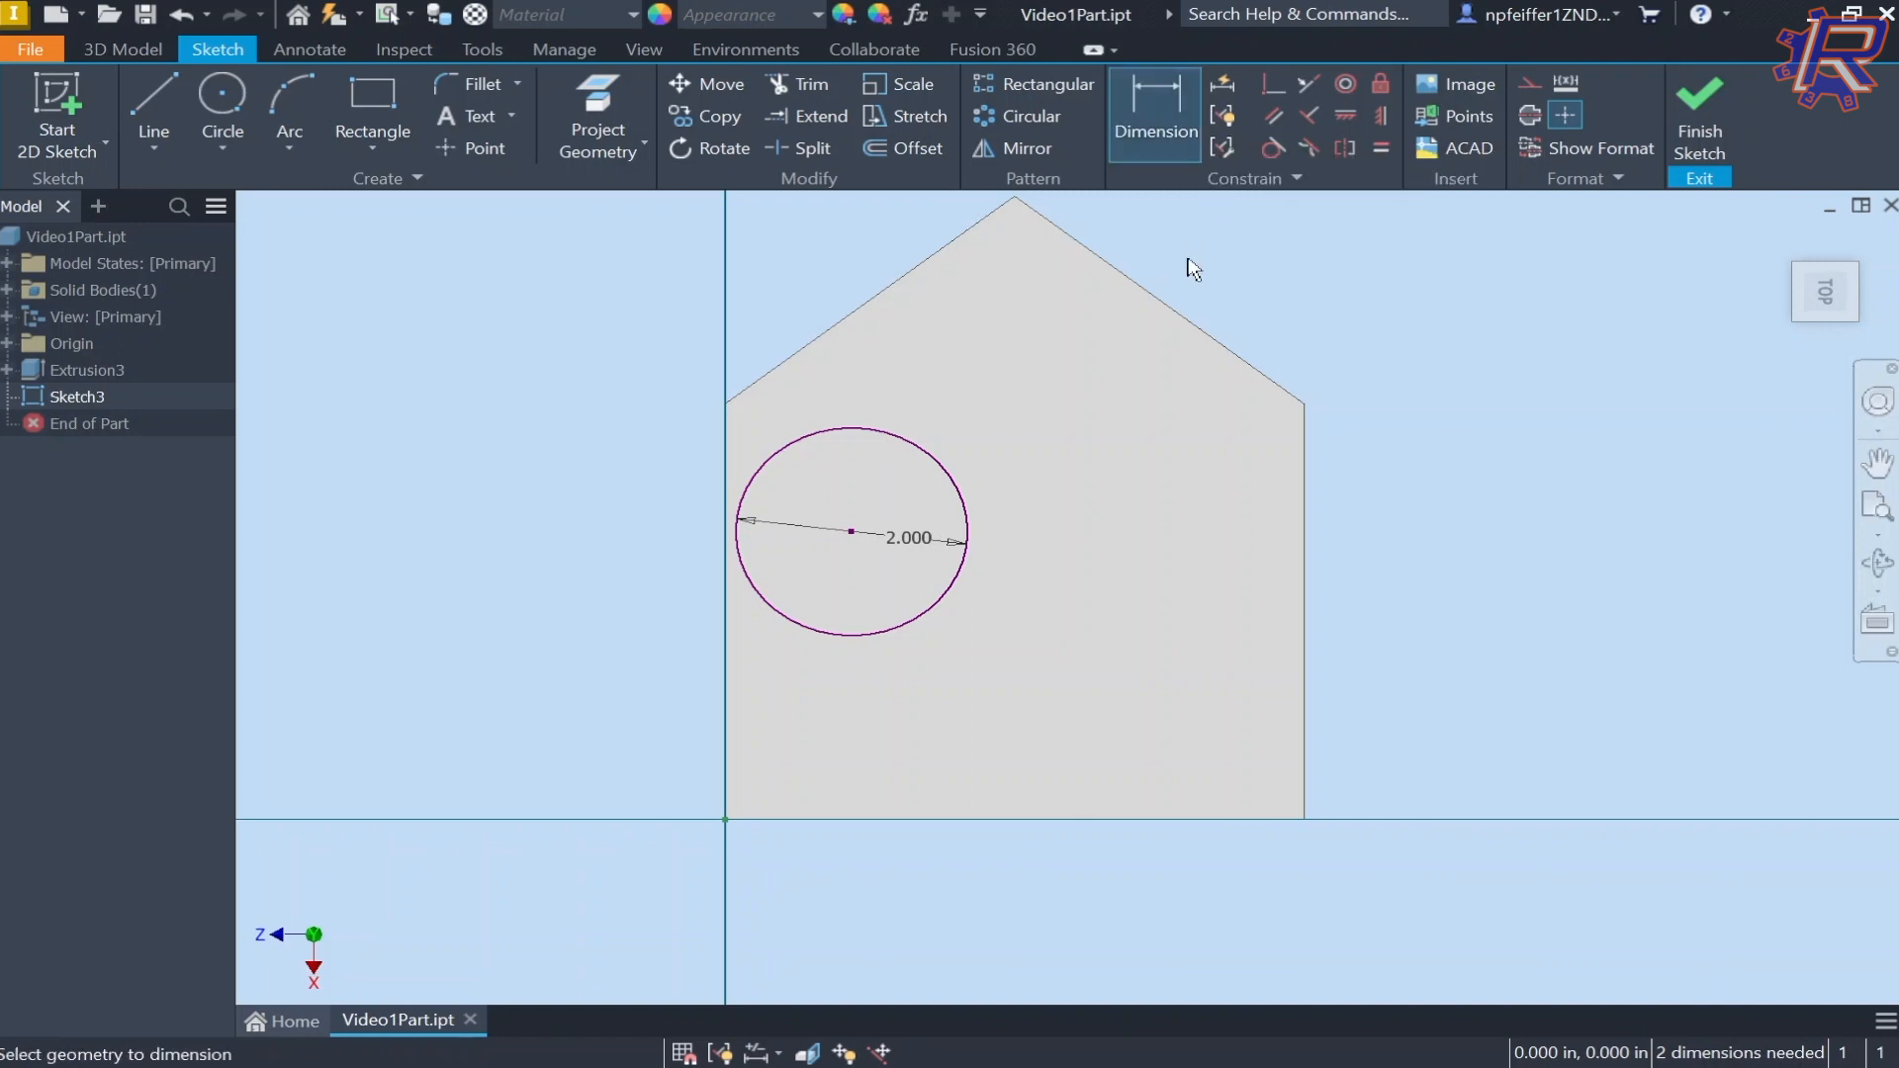
middle_drag(968, 530, 978, 520)
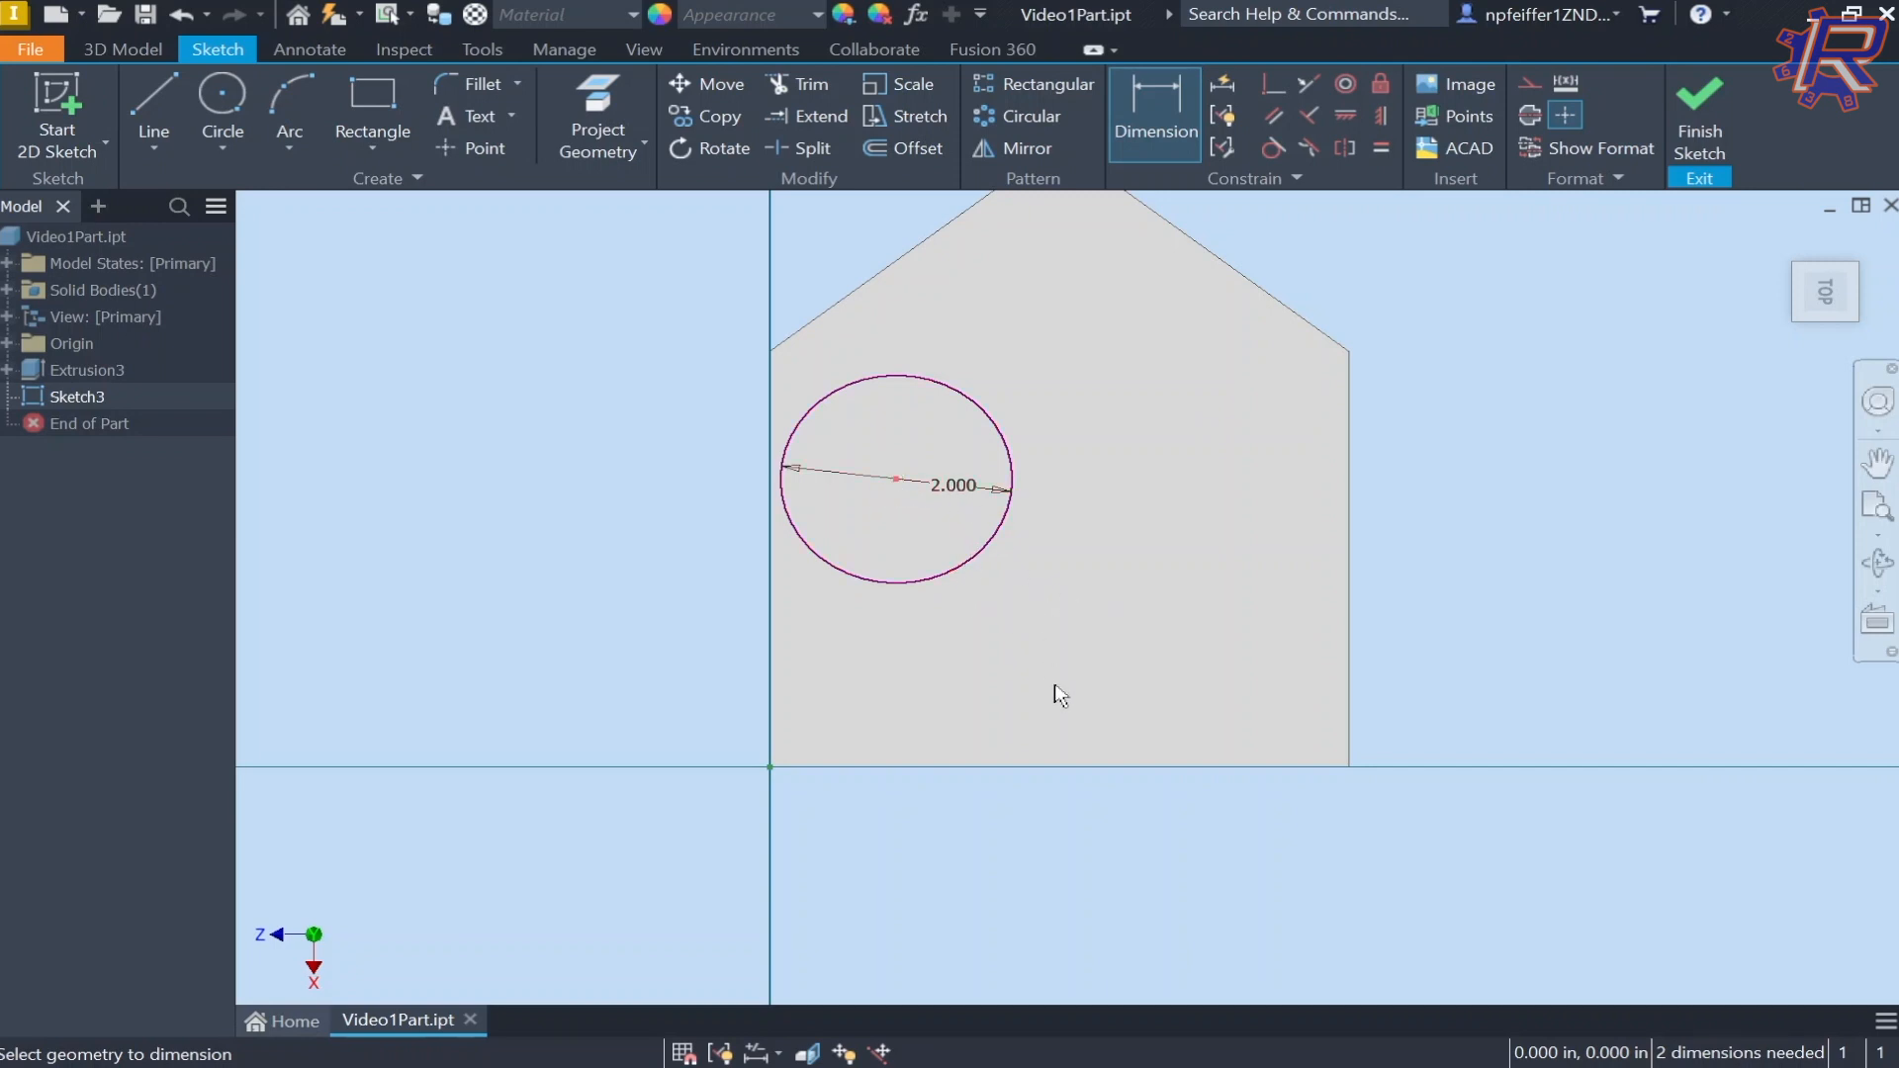
click(1039, 744)
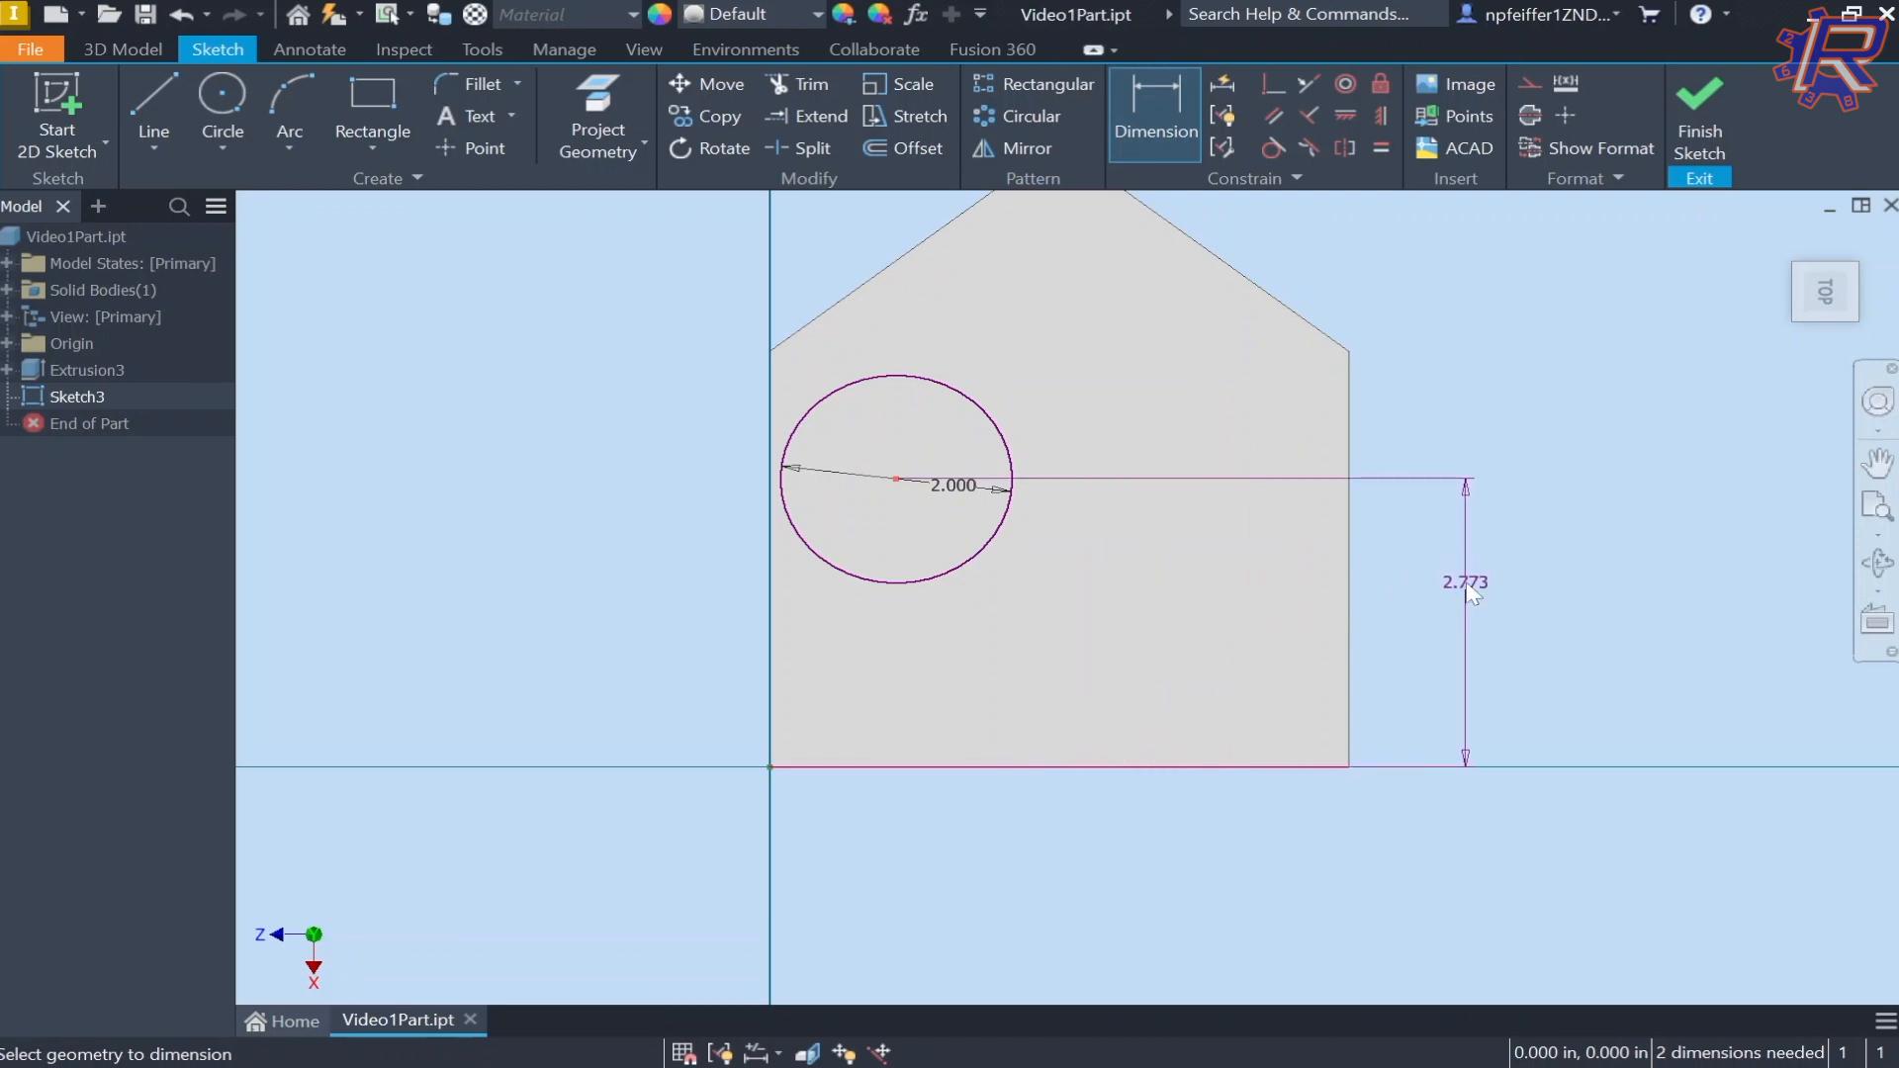
click(1472, 591)
text(2)
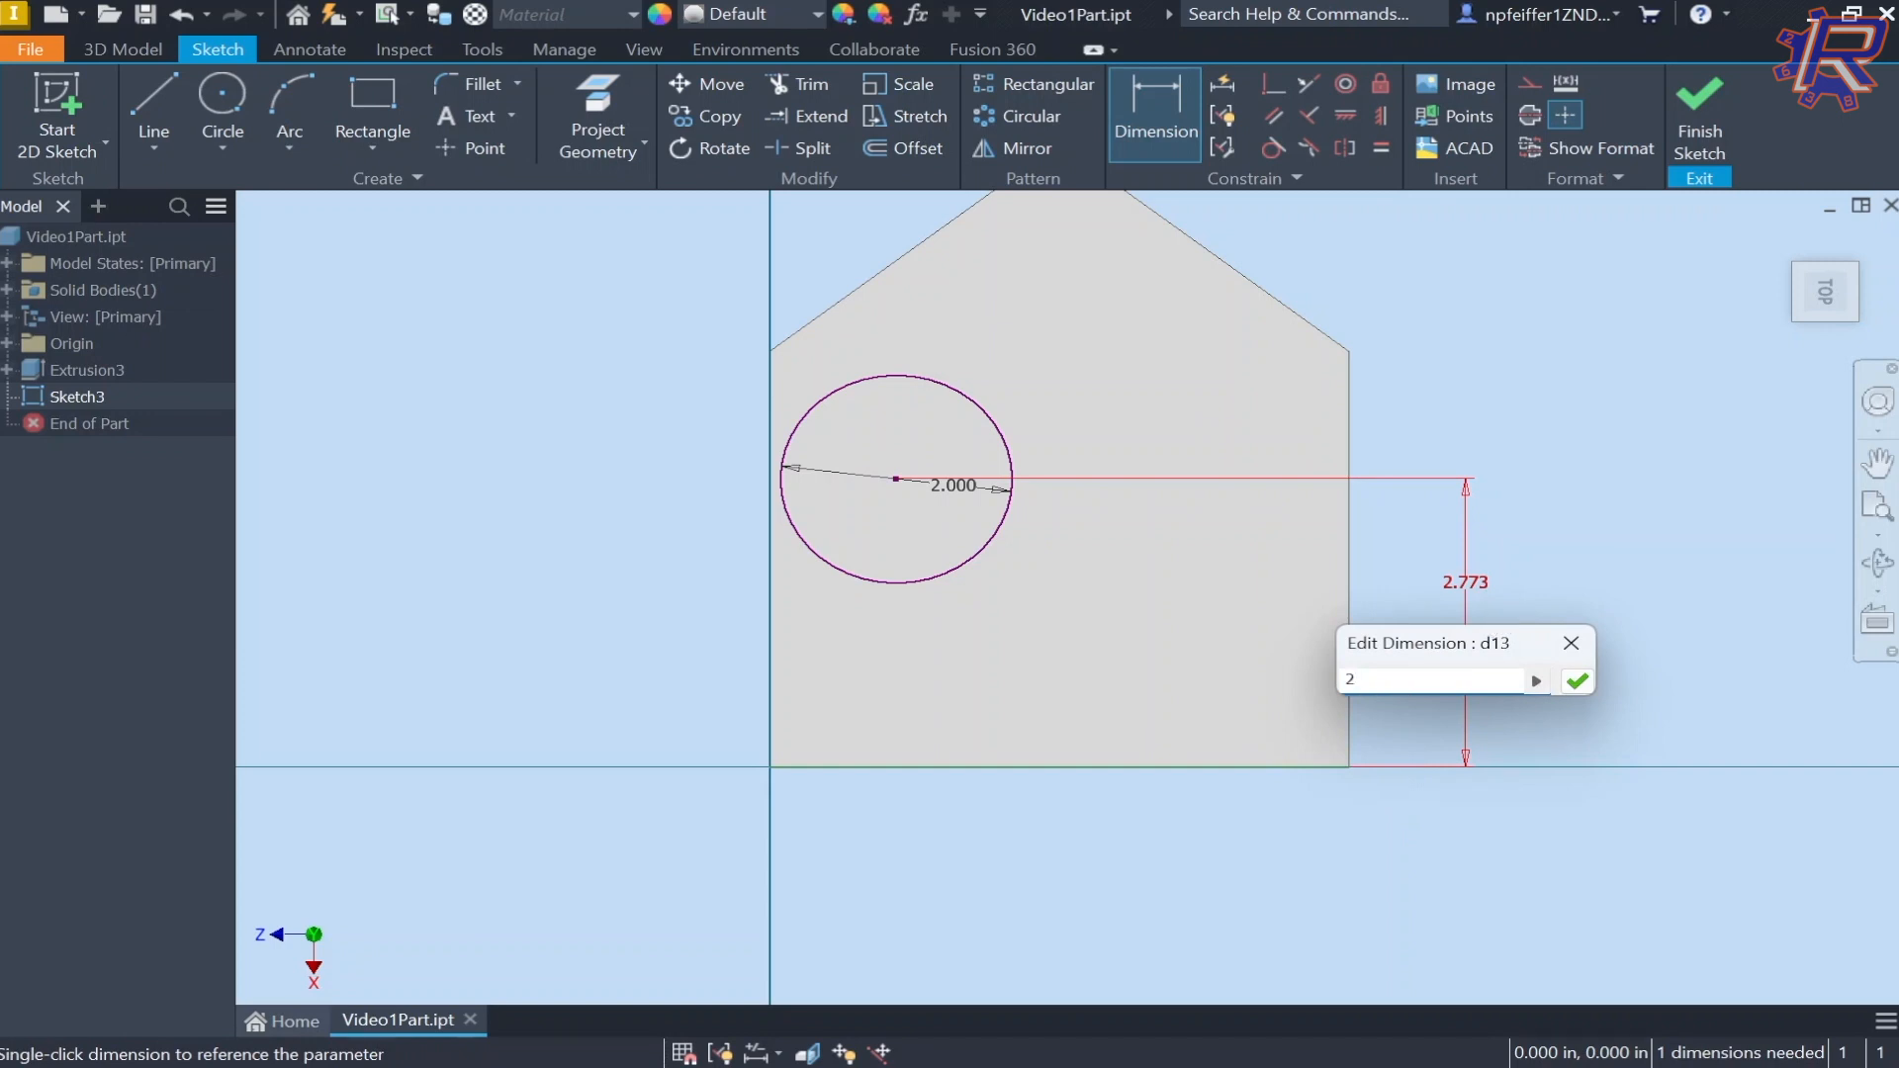
key(Return)
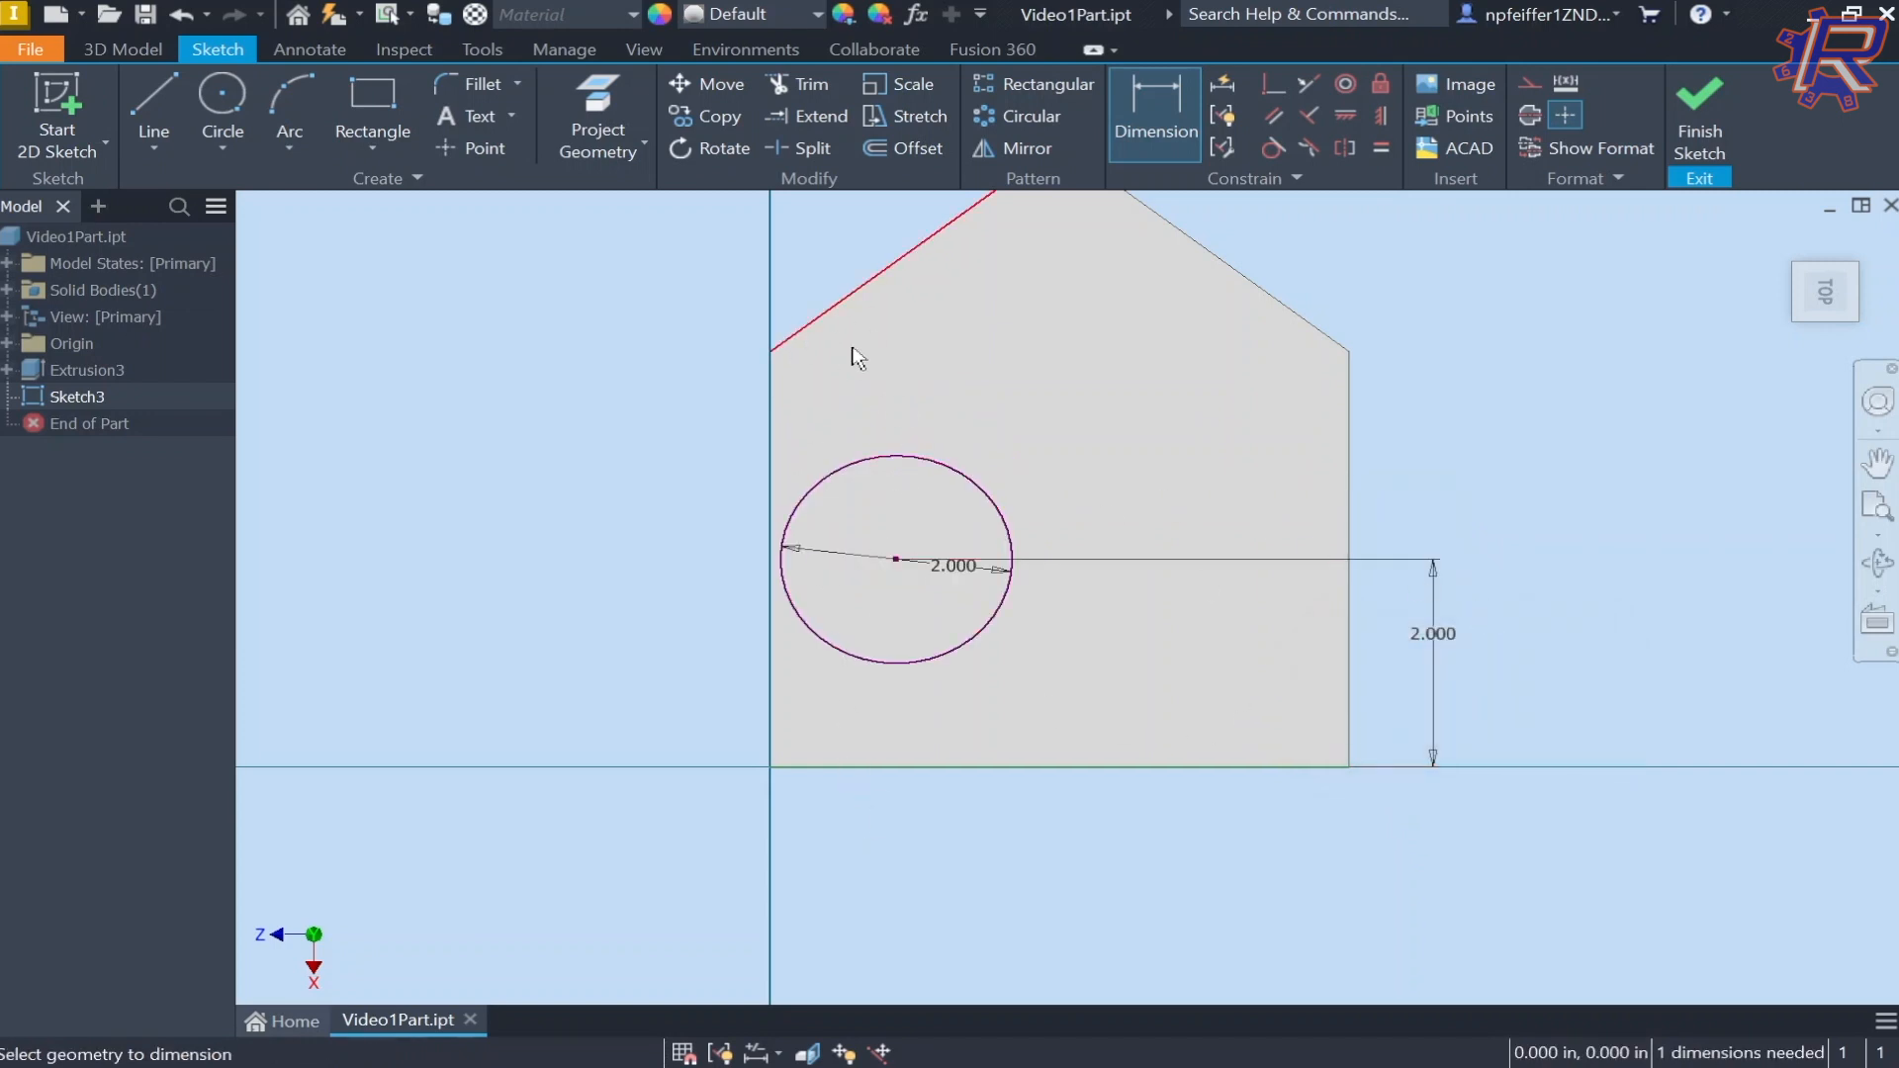
Step: Dimension the circle's center horizontally from the face's left vertical edge and set the distance to 5/2 in
click(1166, 91)
click(1164, 85)
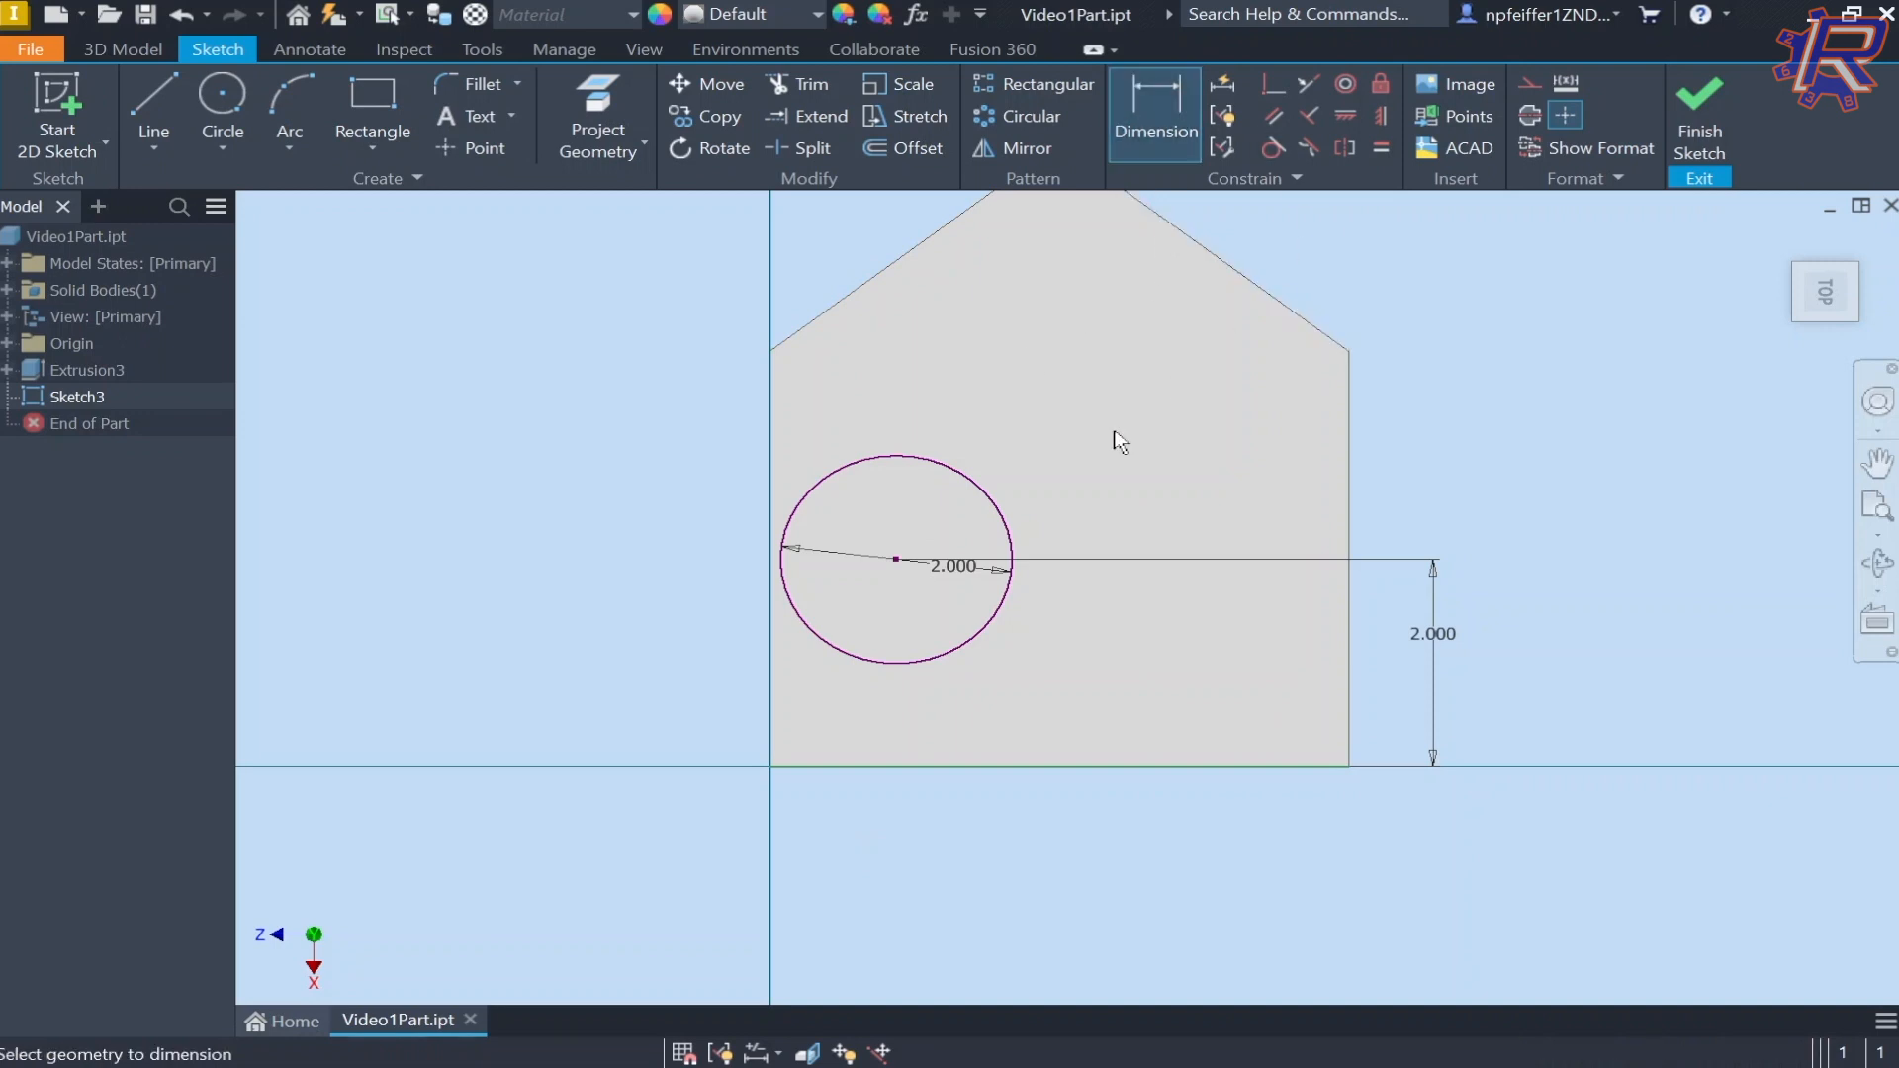
click(896, 560)
click(770, 473)
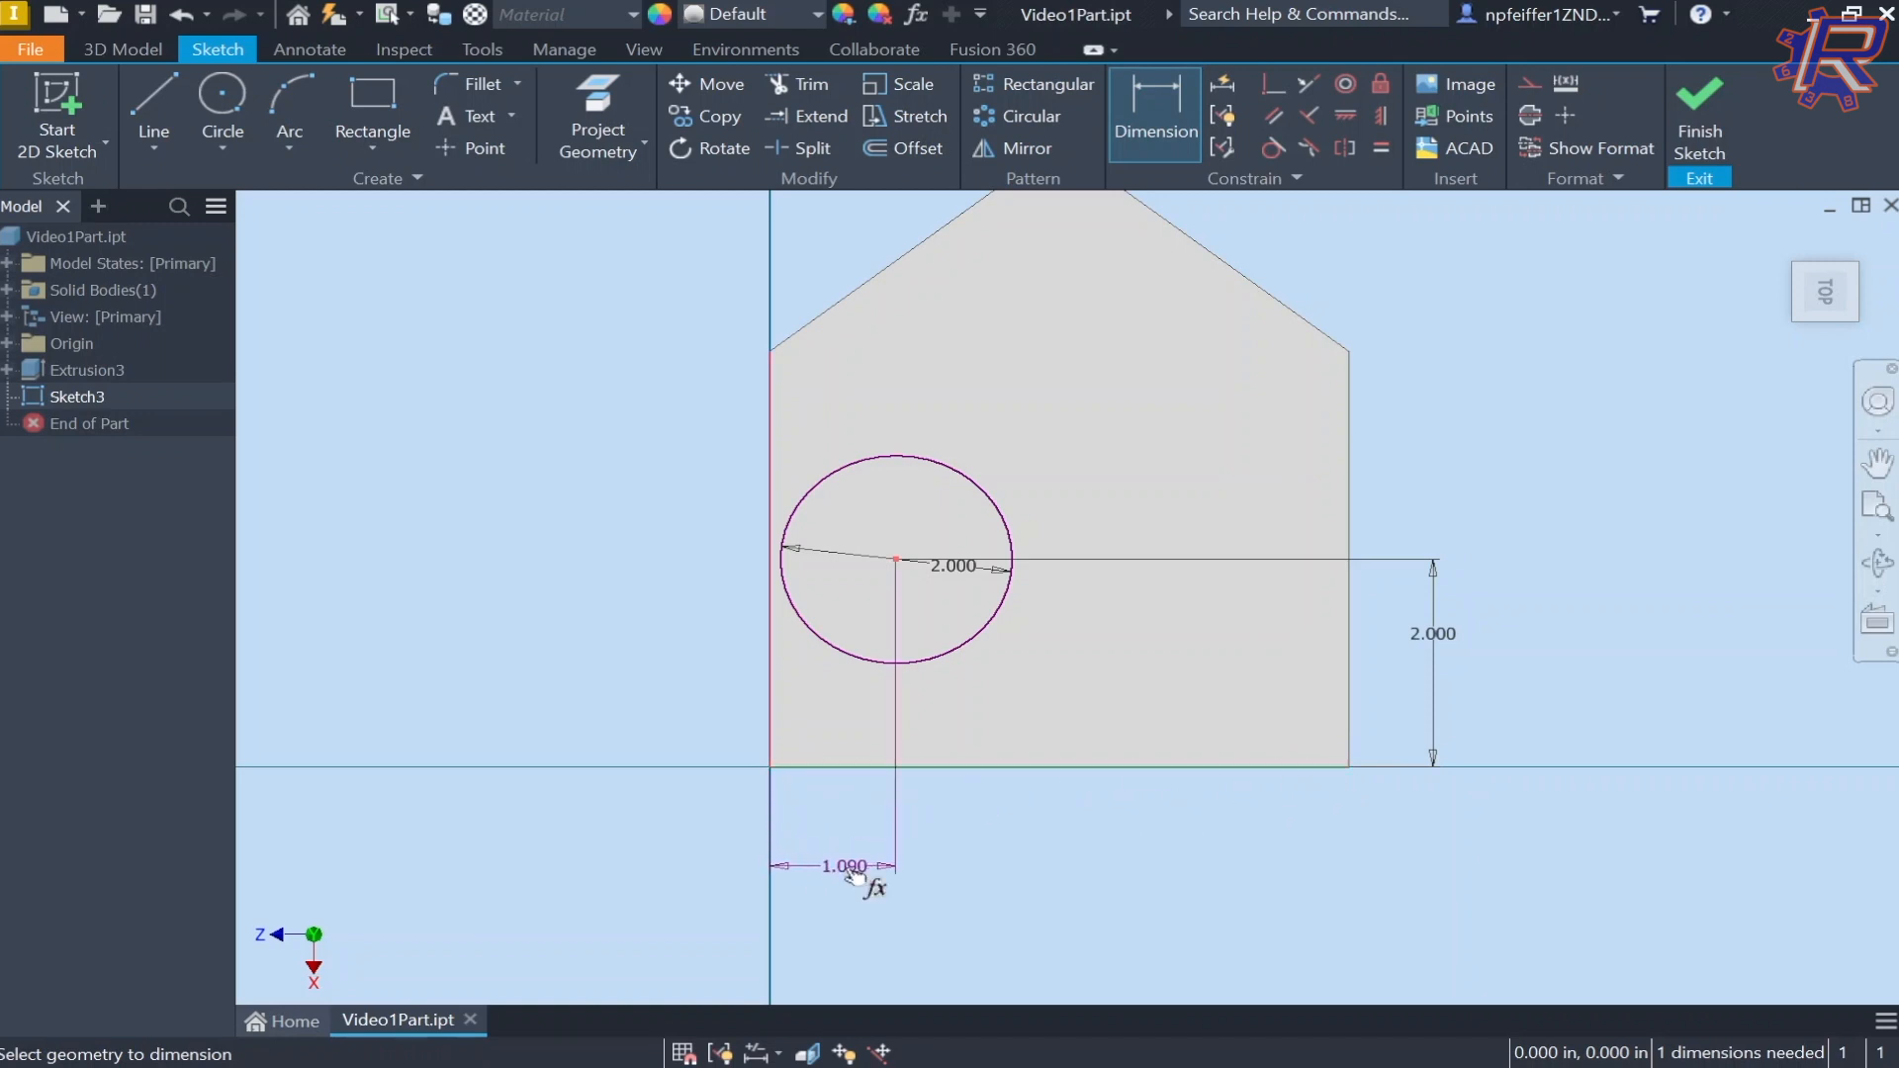
click(870, 887)
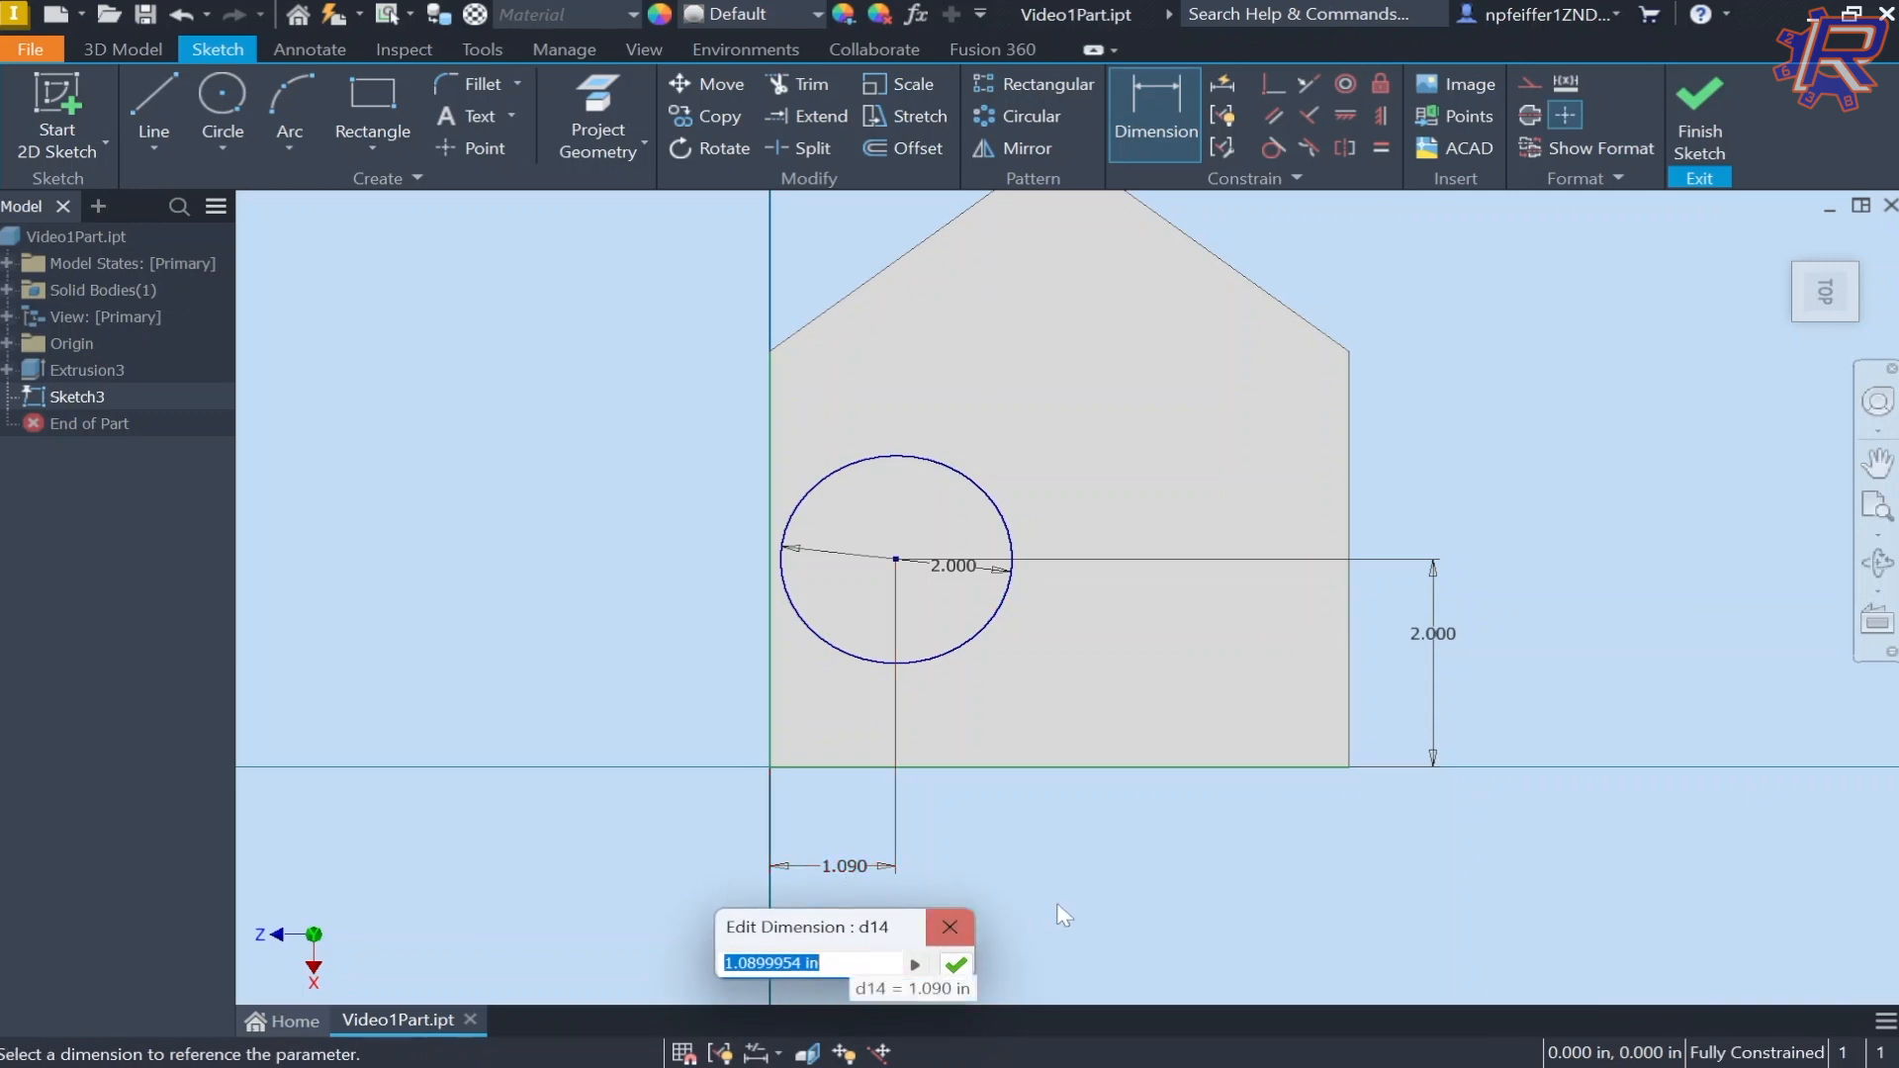
text(5)
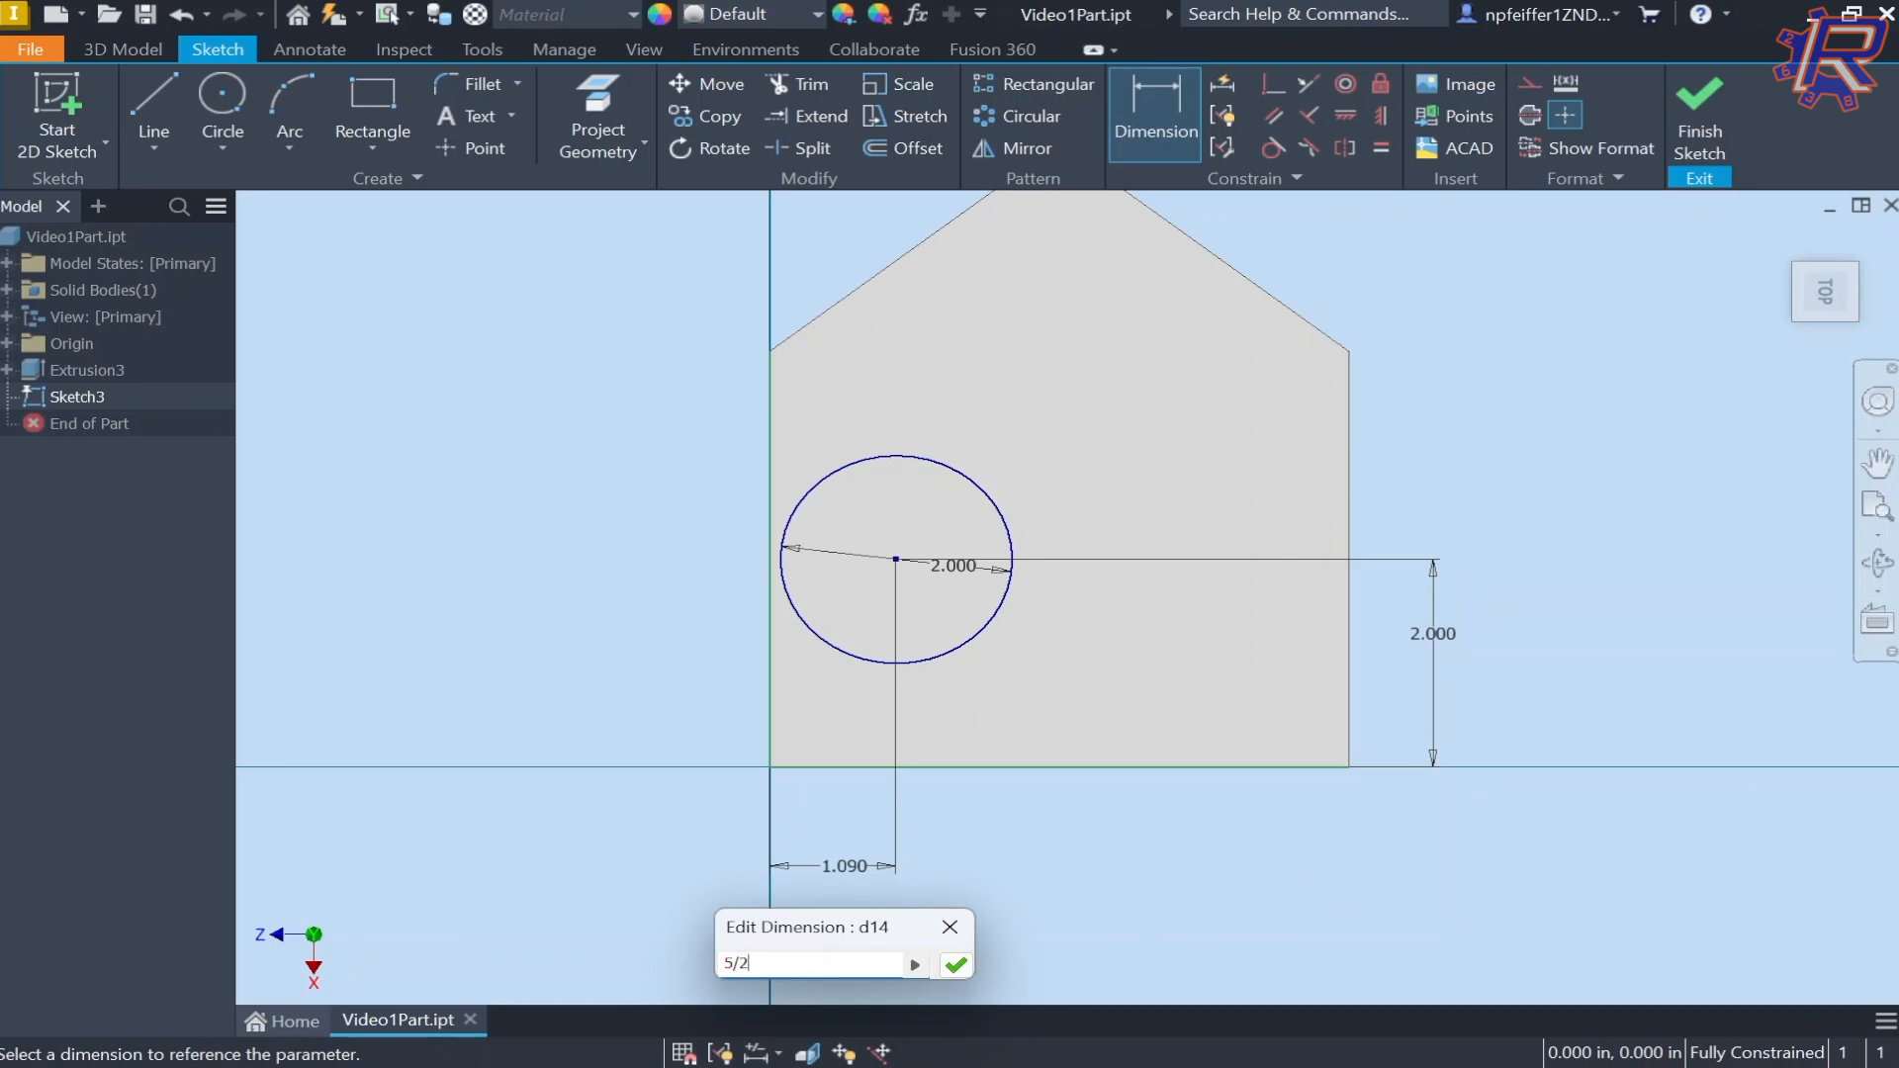
text(/2)
key(Return)
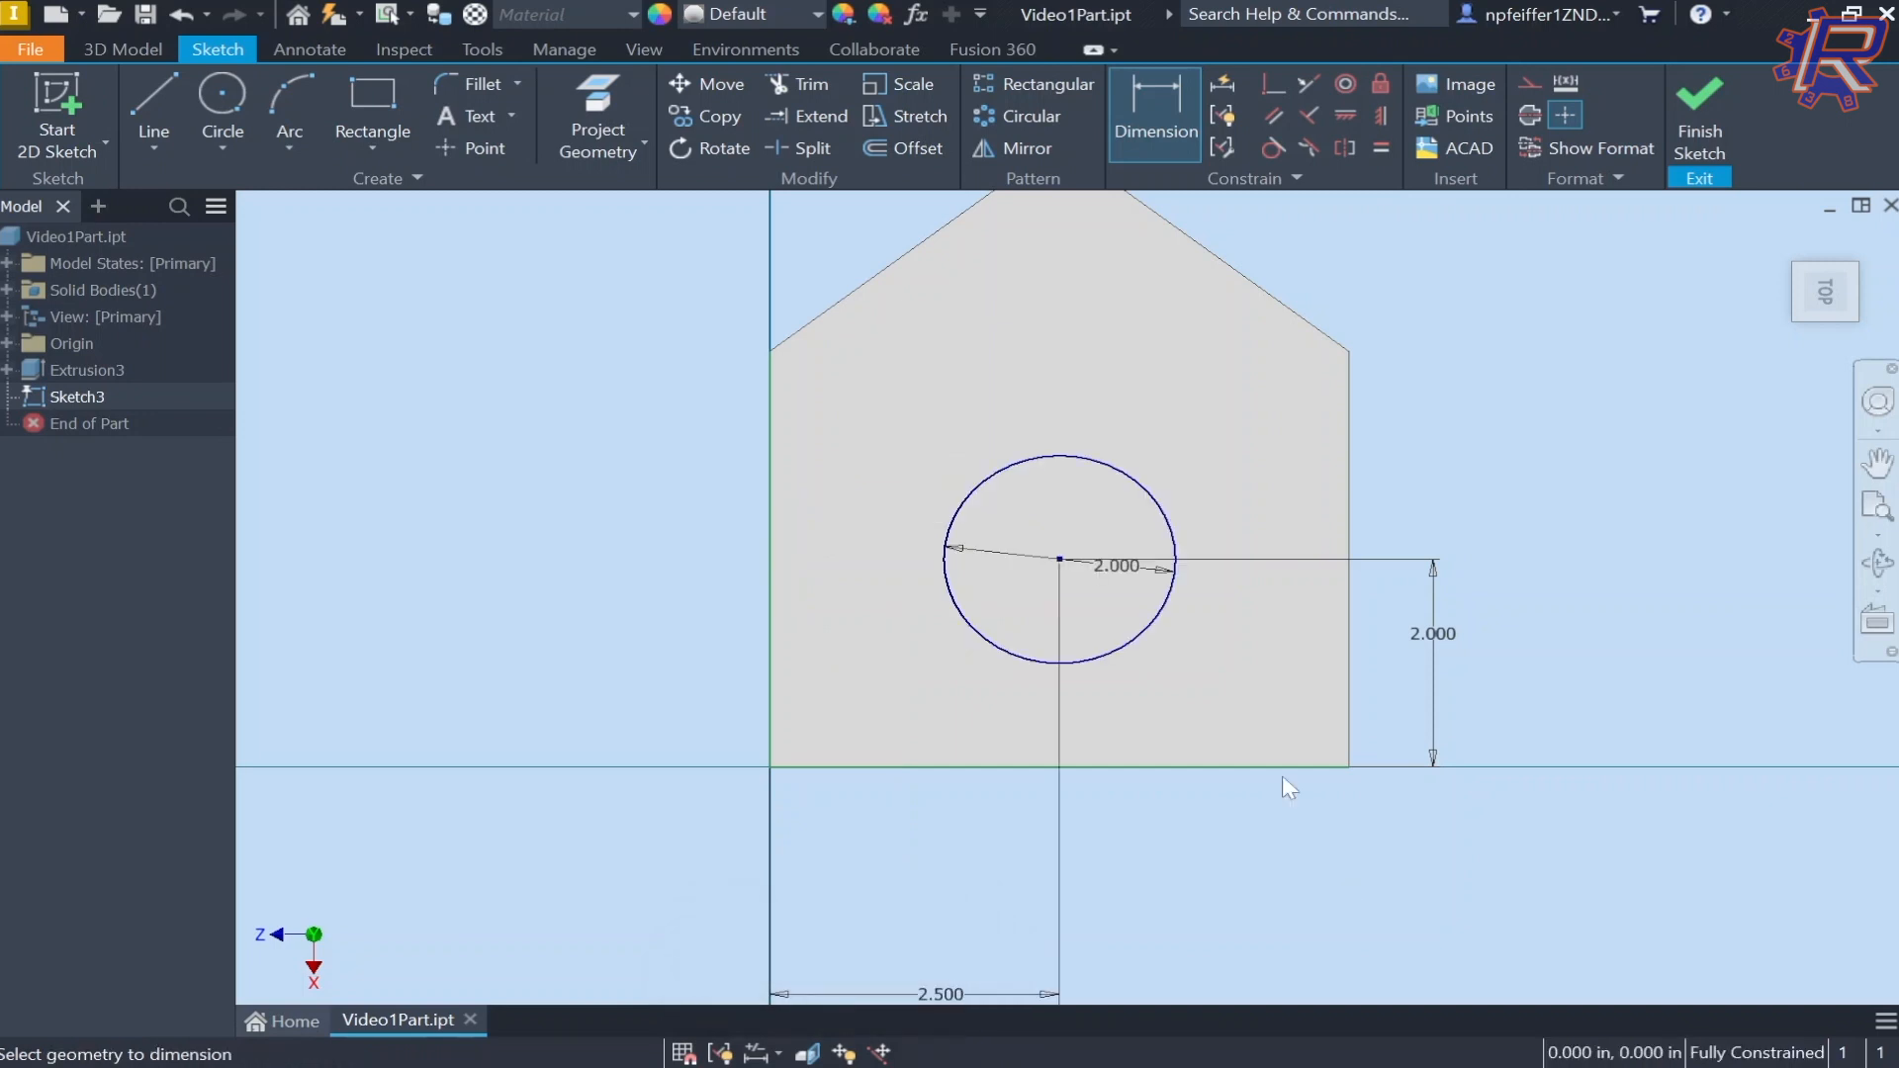
Step: Finish the circle sketch on the solid's top face
scroll(1091, 445, down, 2)
scroll(1049, 713, up, 3)
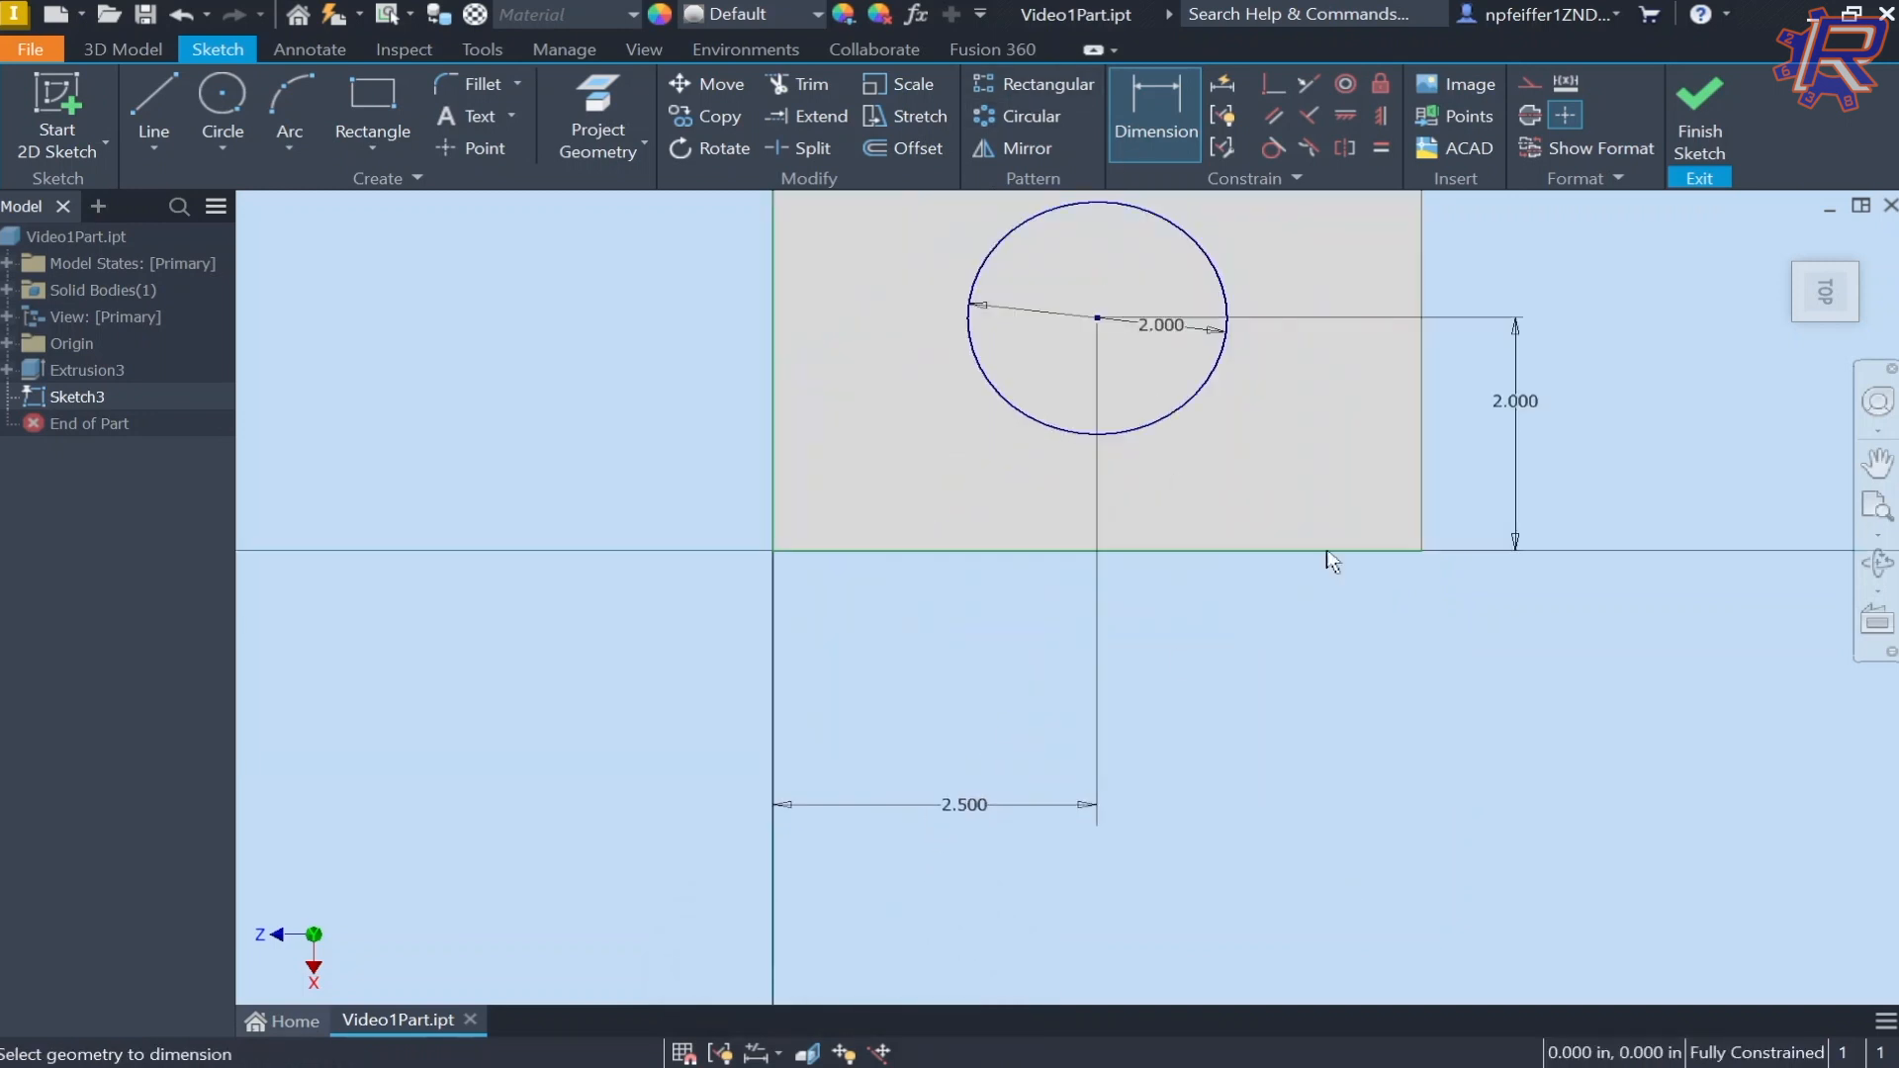
scroll(1085, 323, down, 2)
middle_drag(1130, 348, 1021, 567)
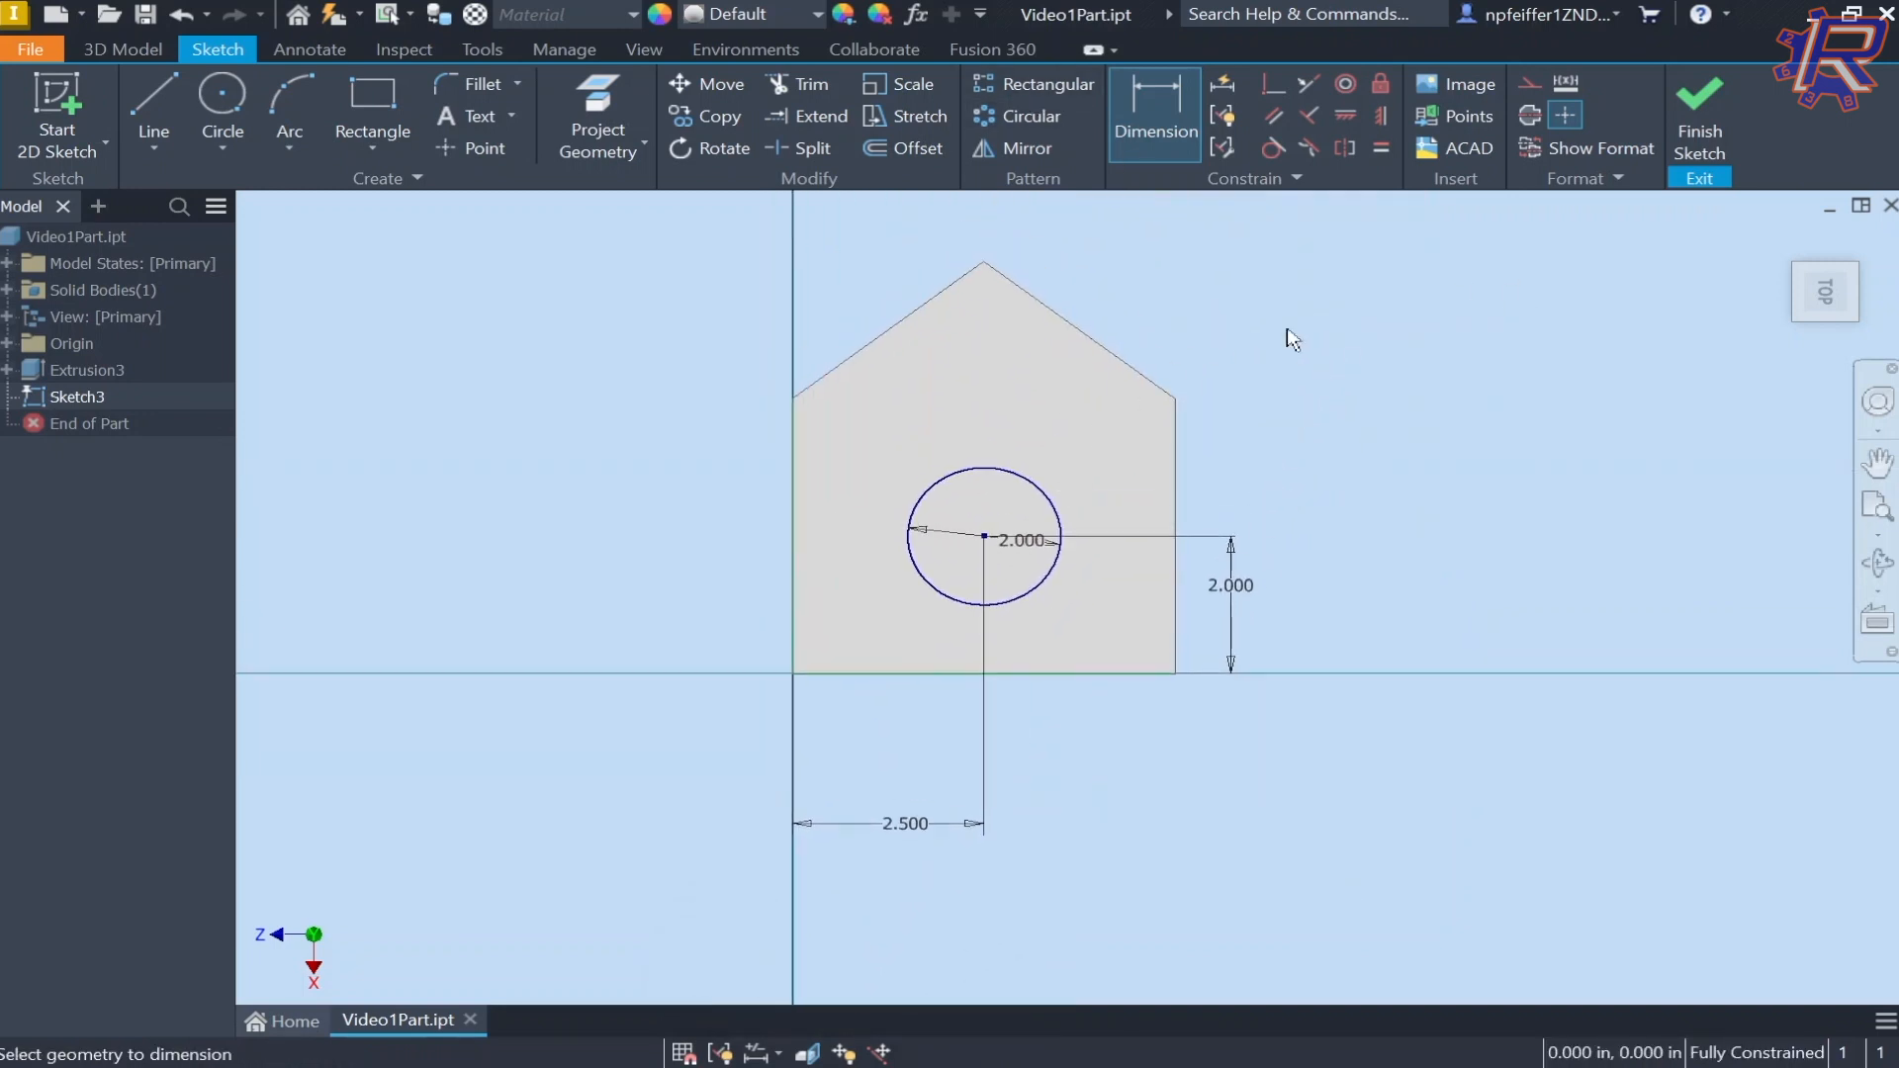
click(1699, 111)
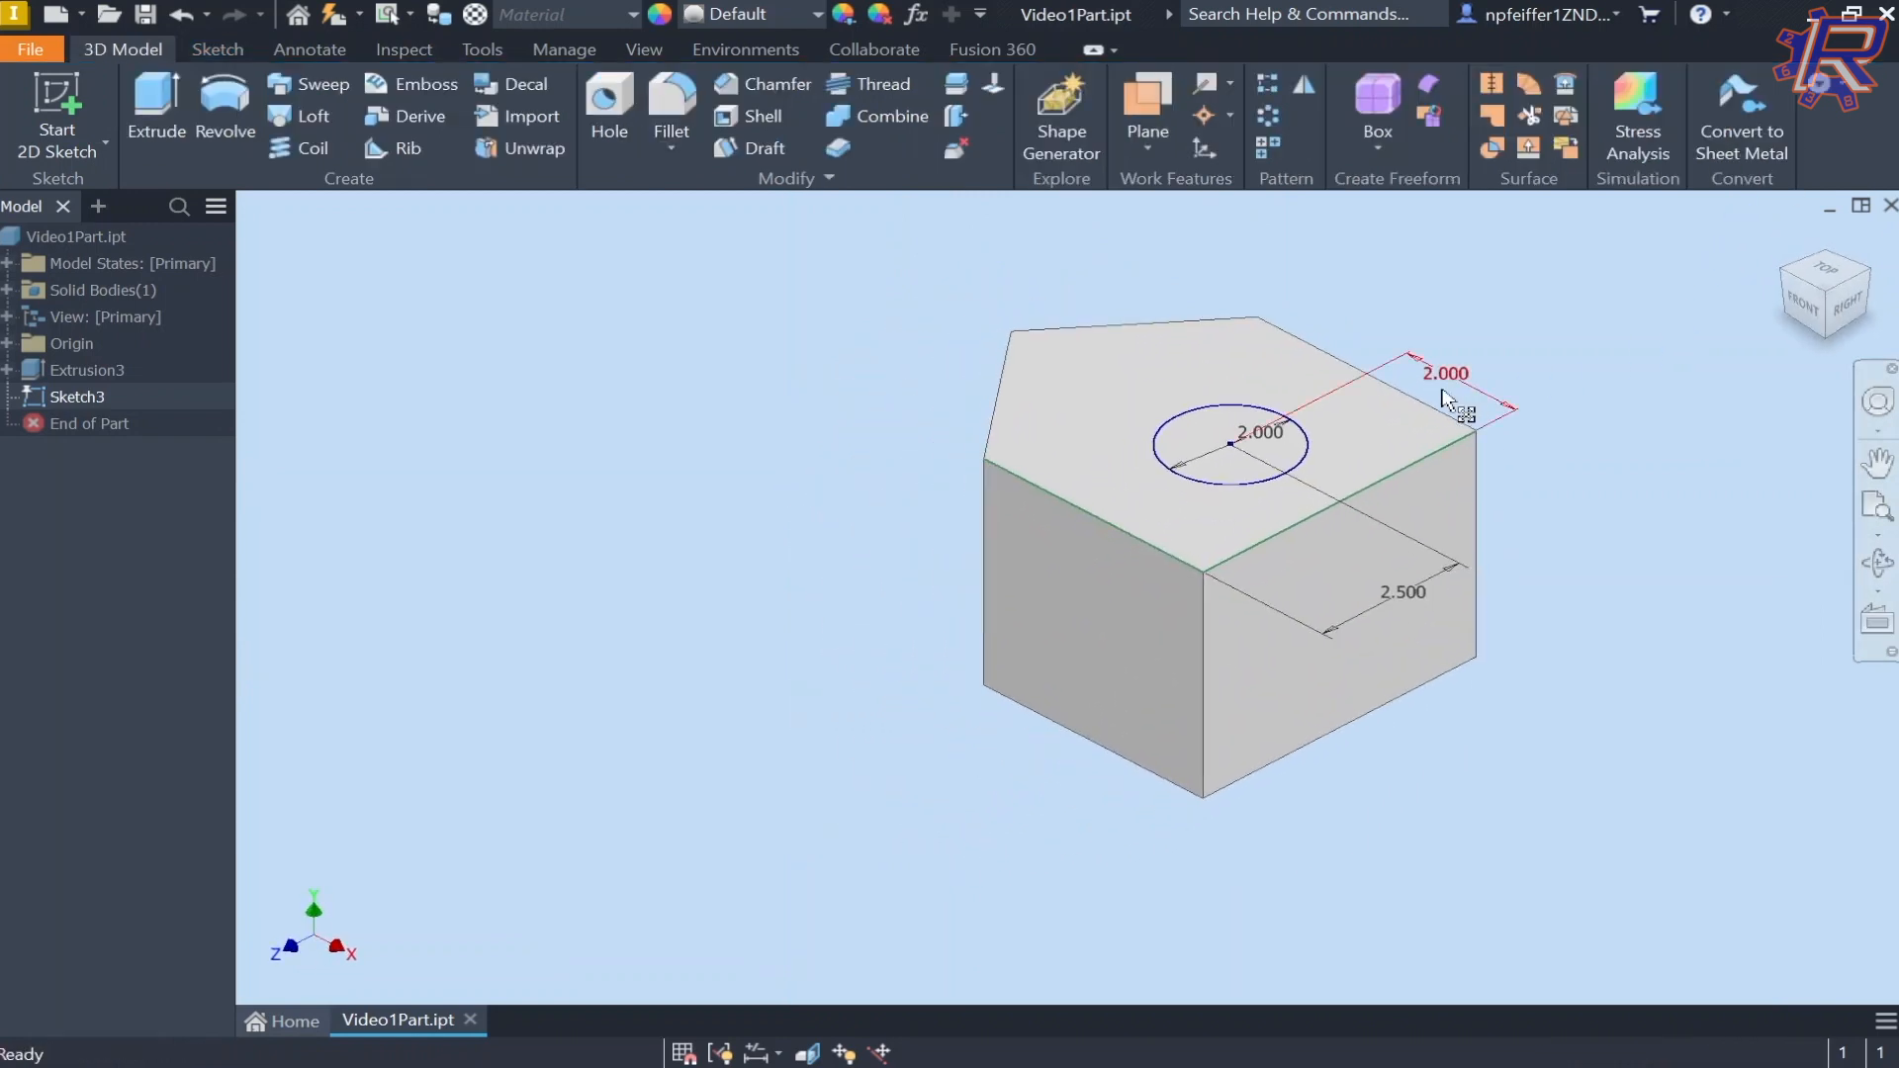
Step: From the top view, move the circle's vertical location dimension beside the left edge and its horizontal one just below the bottom edge
click(1827, 284)
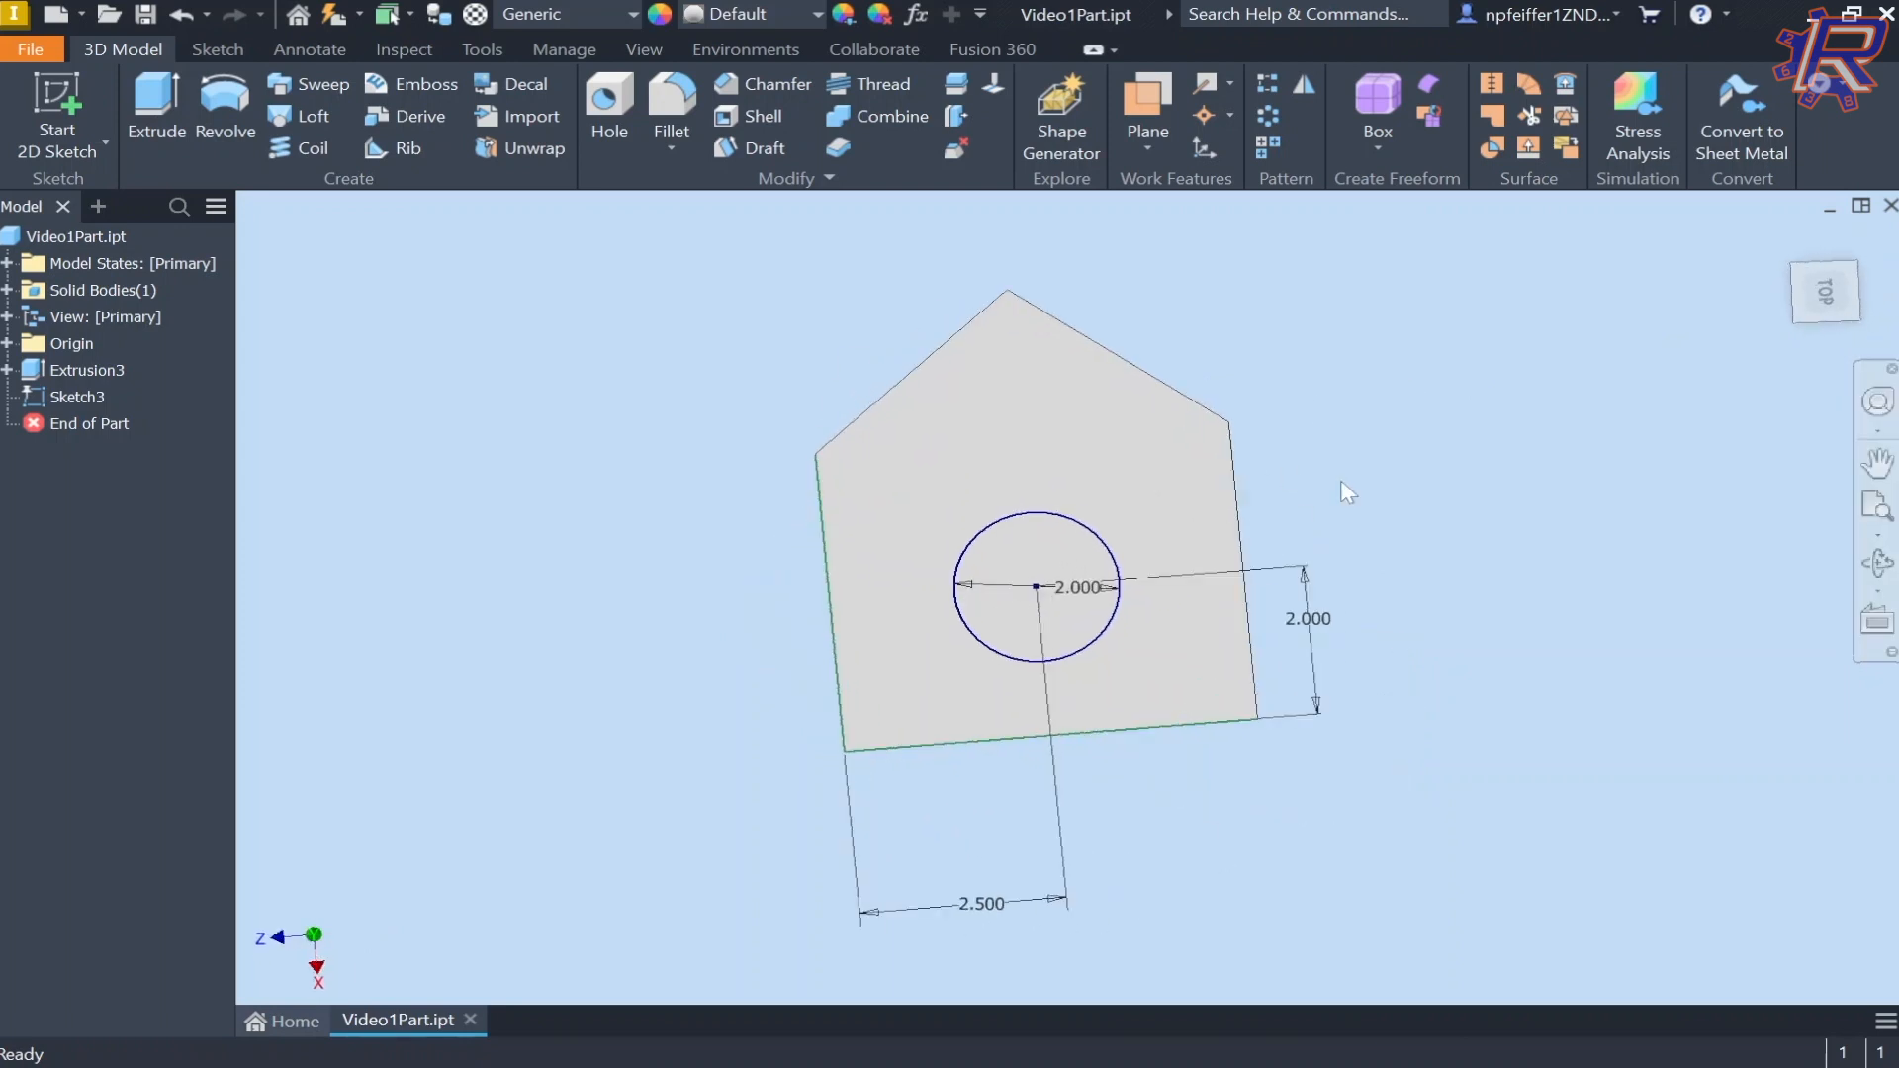
drag(1496, 550, 833, 564)
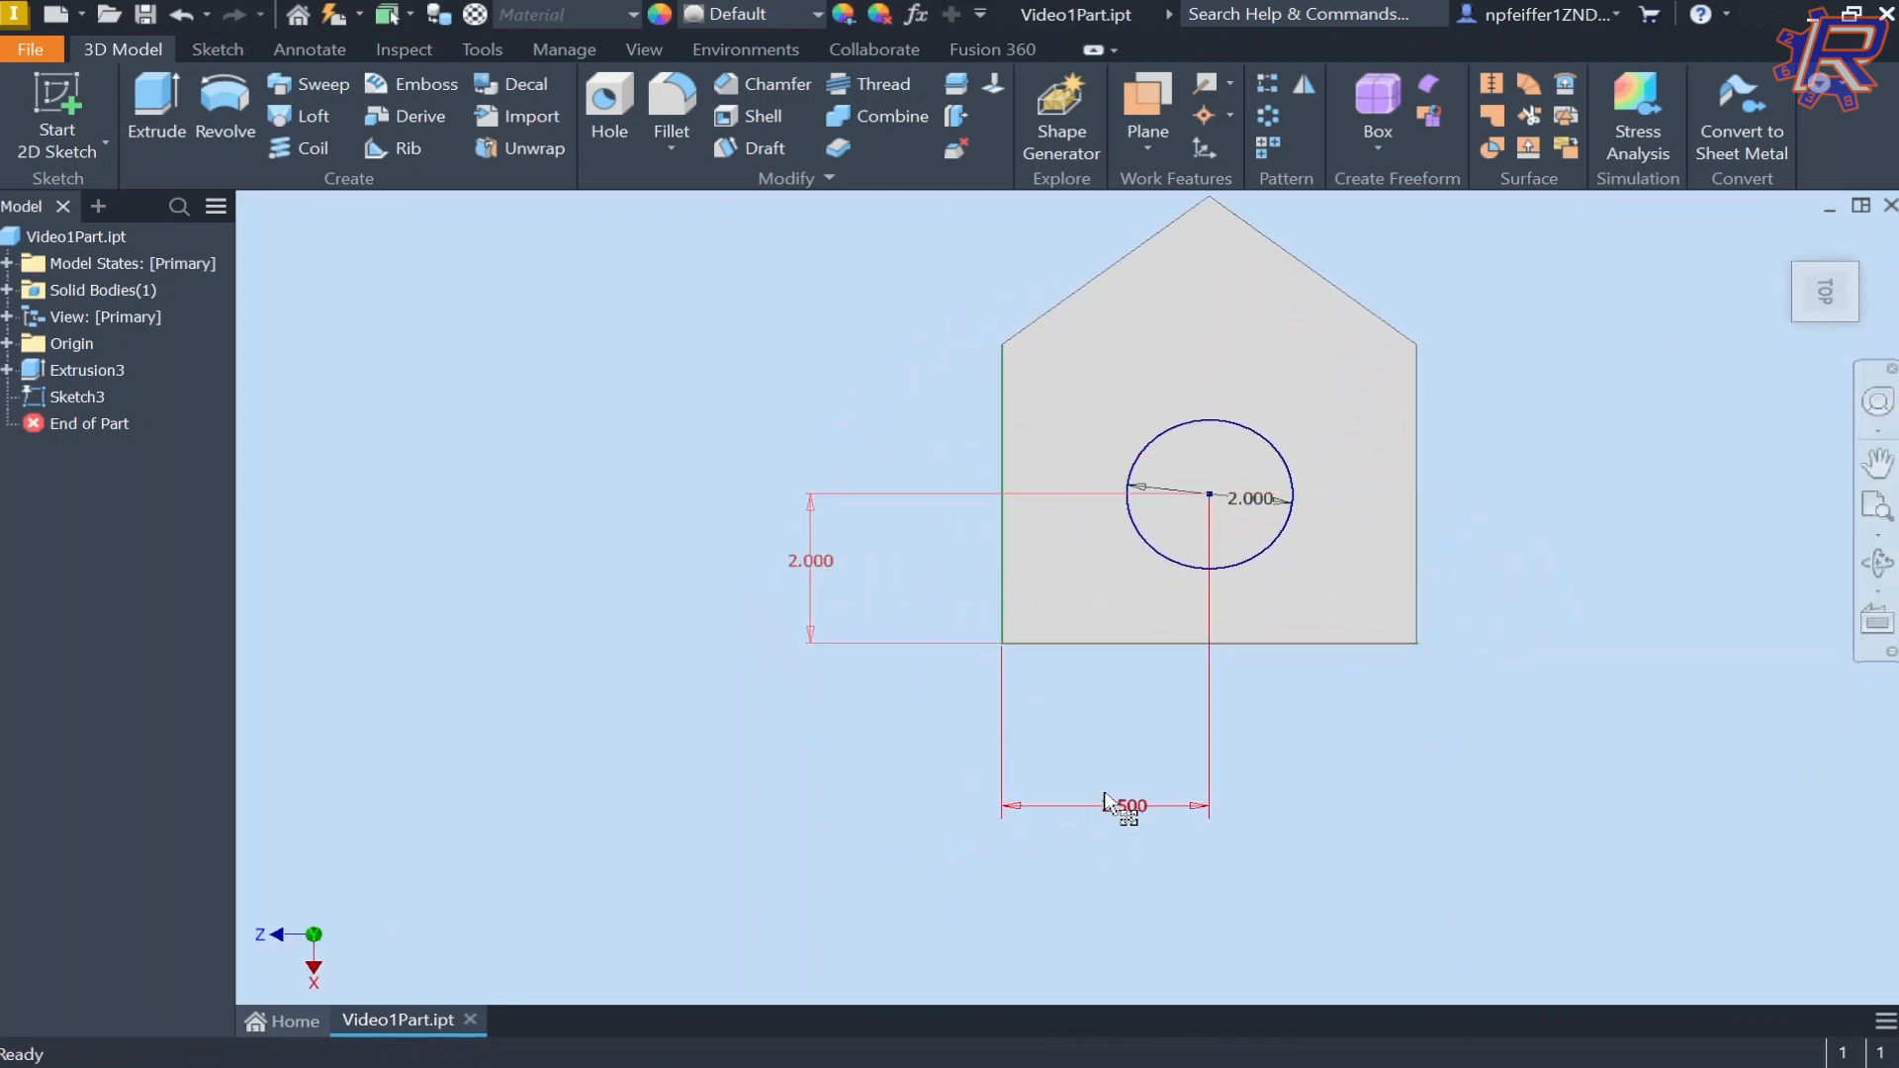
drag(1120, 804, 1096, 689)
drag(831, 579, 965, 577)
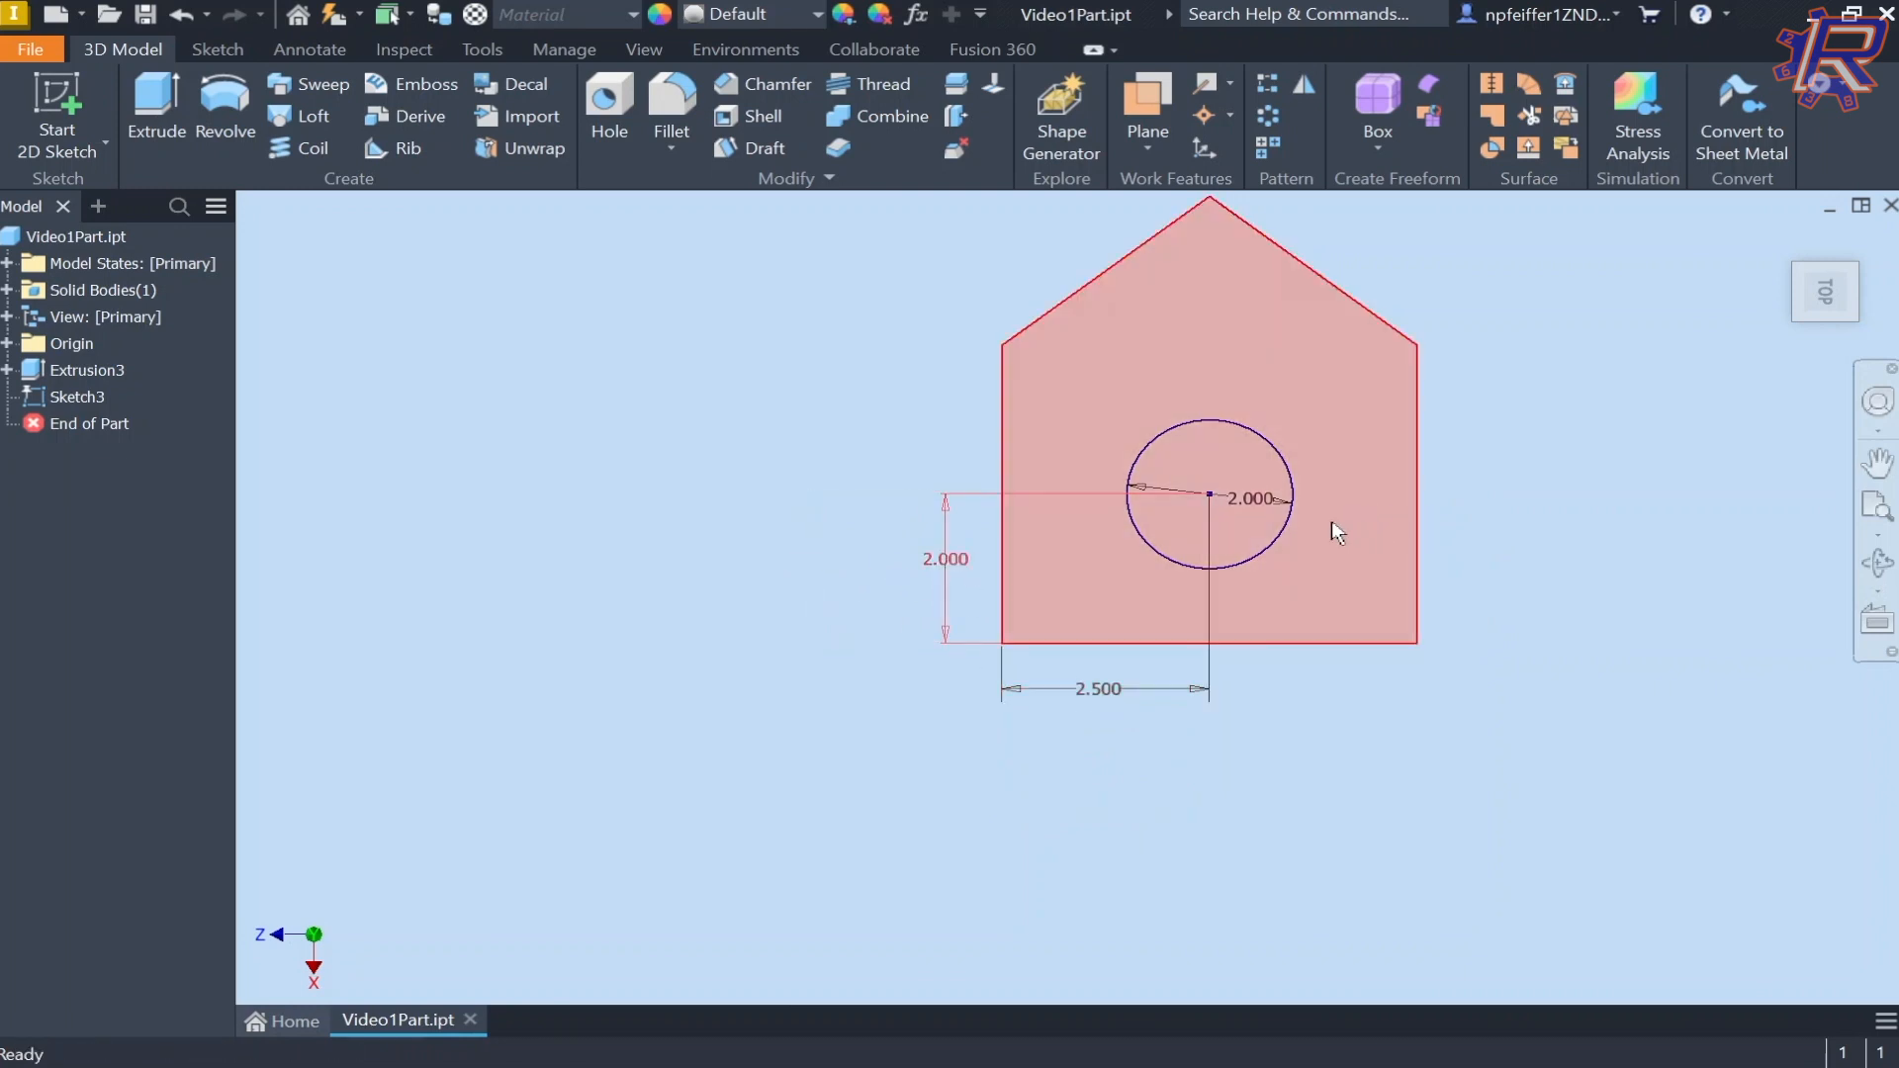
Step: Extrude the circle 4 in as a cut in the flipped direction, making a hole through the house-shaped solid
shift+middle_drag(1331, 522, 1234, 479)
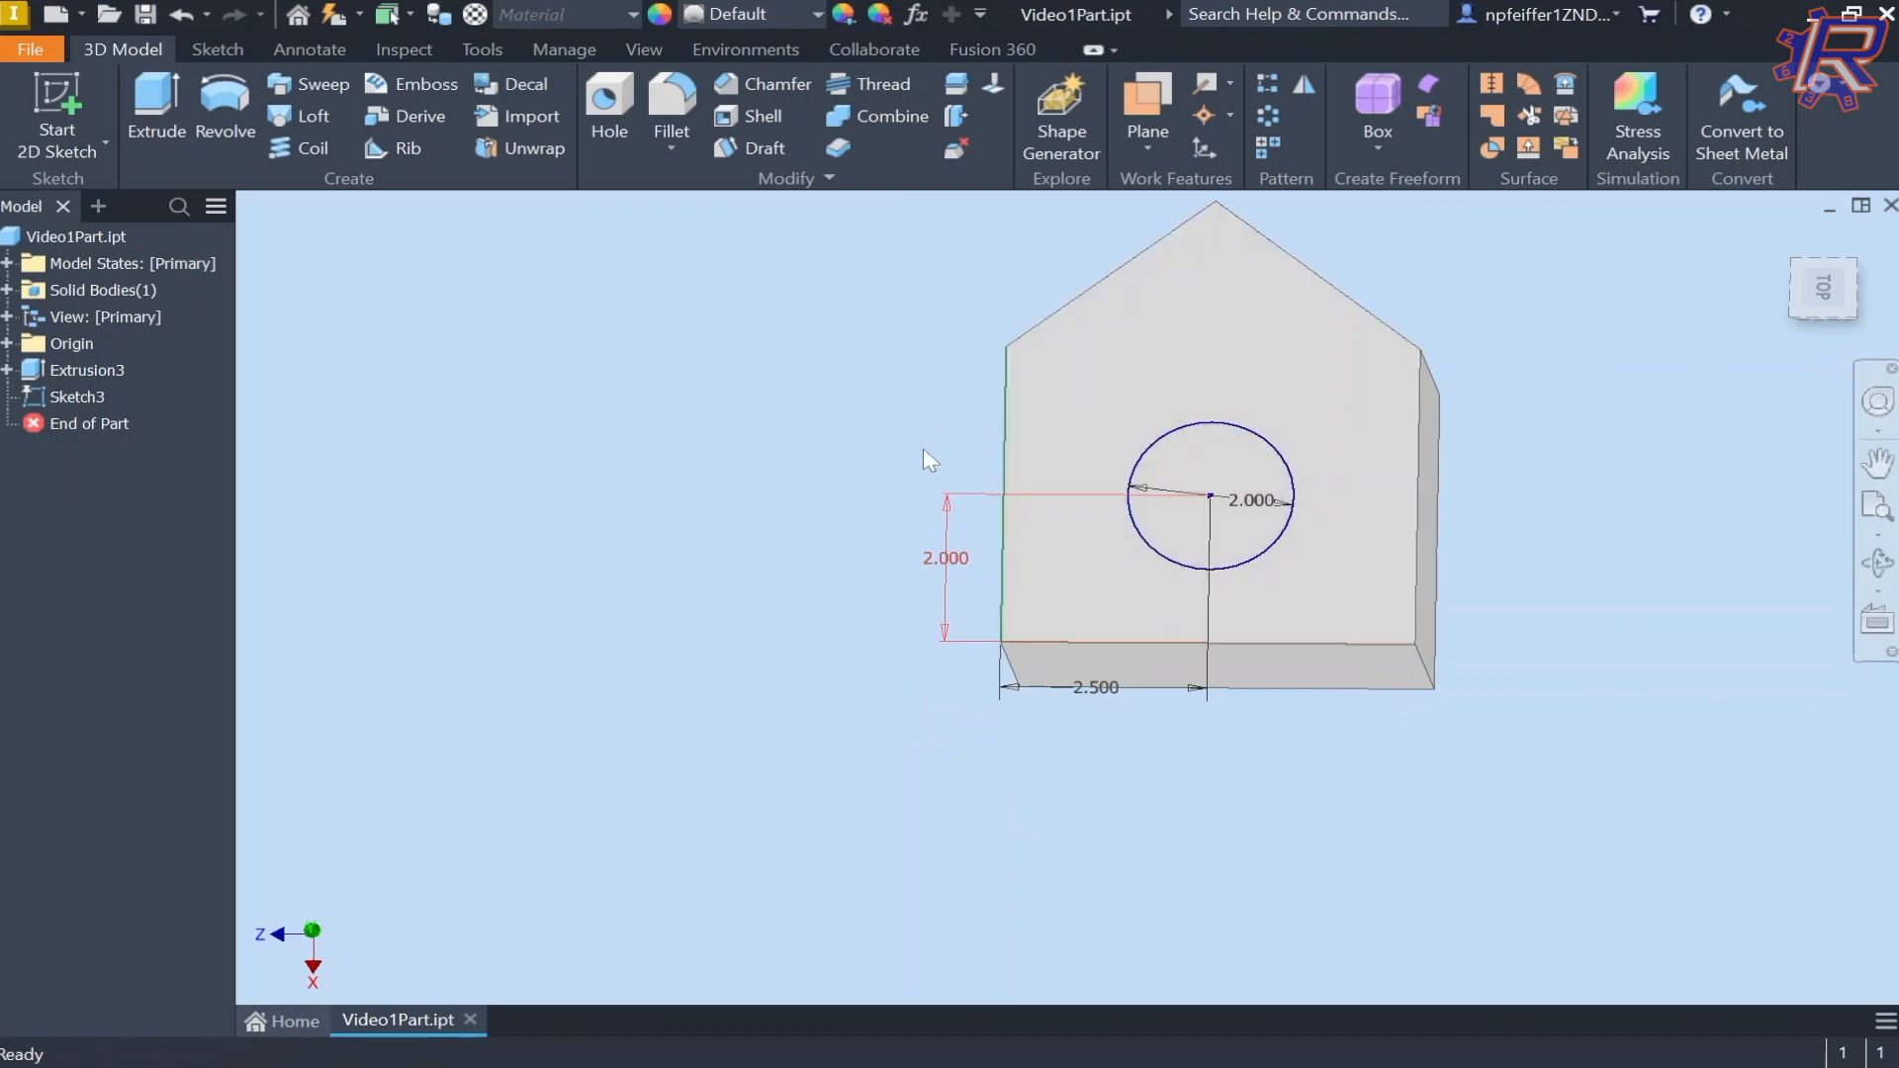
shift+middle_drag(924, 458, 990, 458)
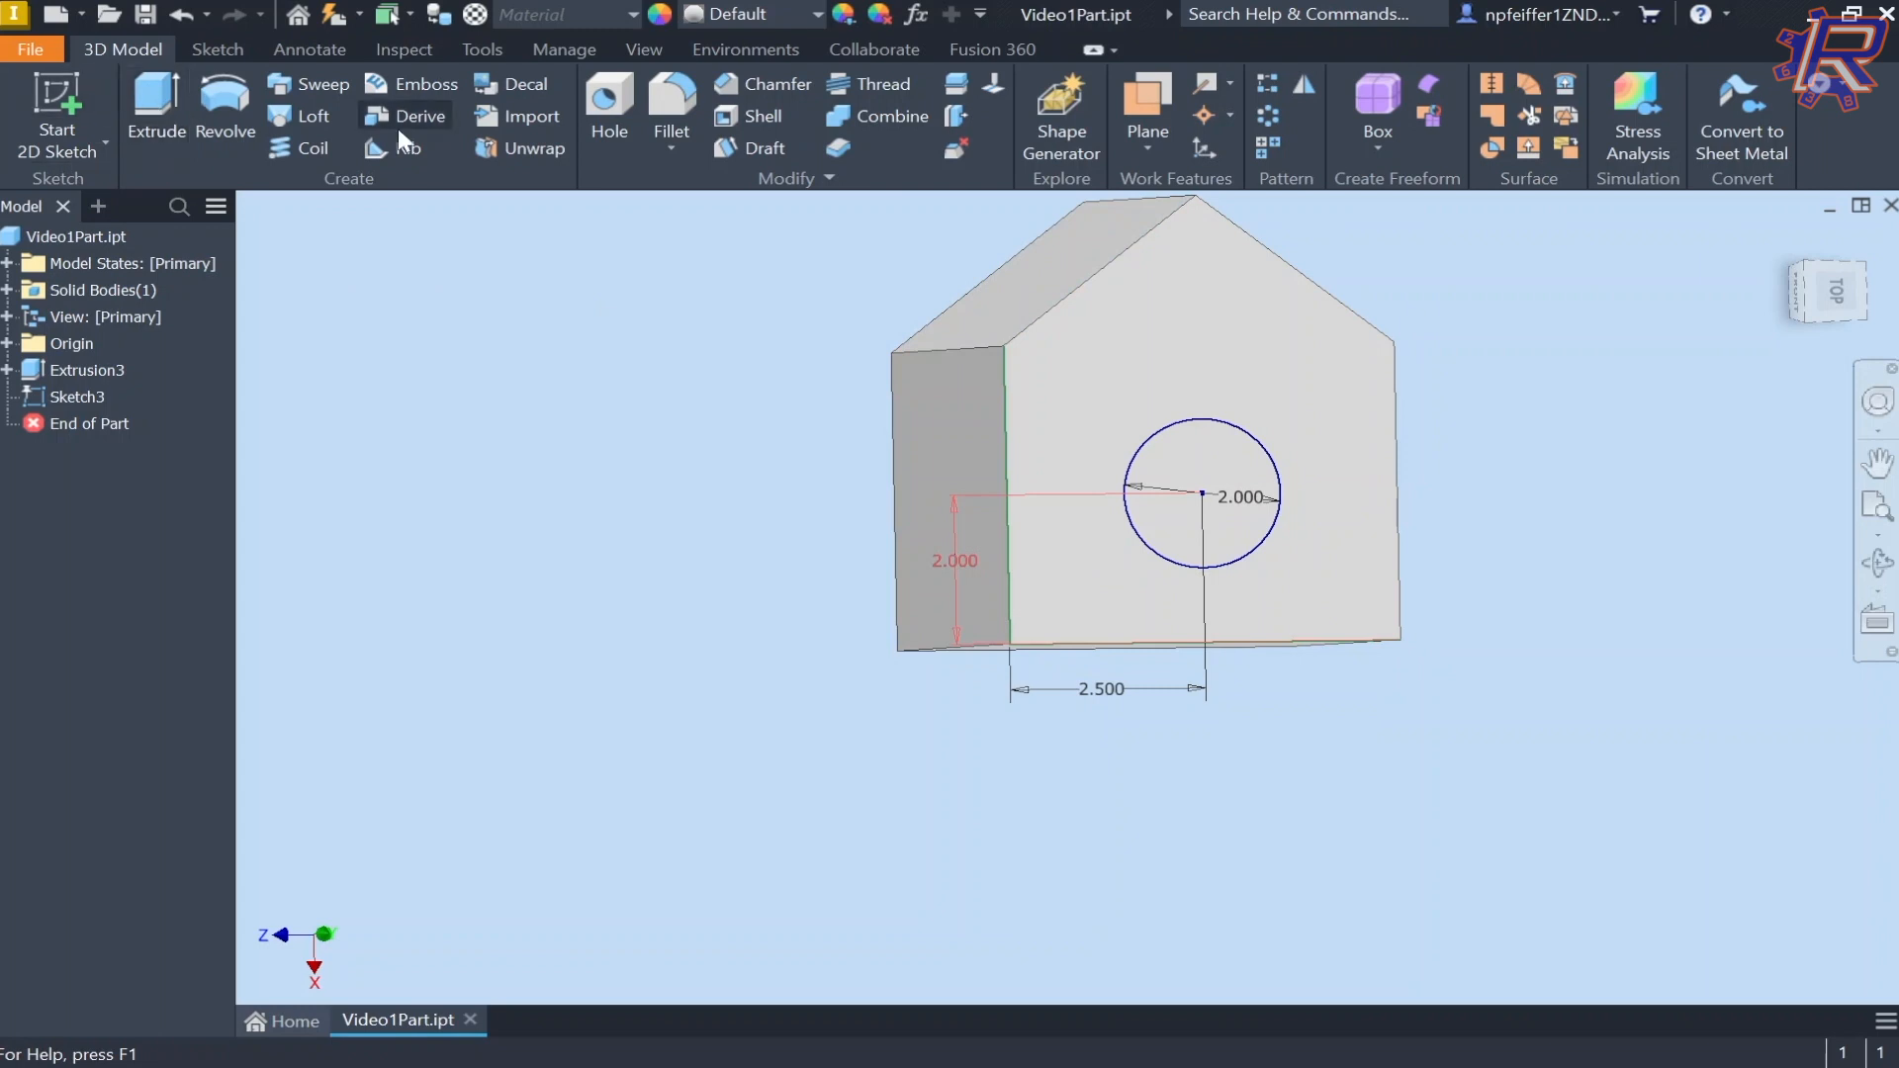
click(151, 111)
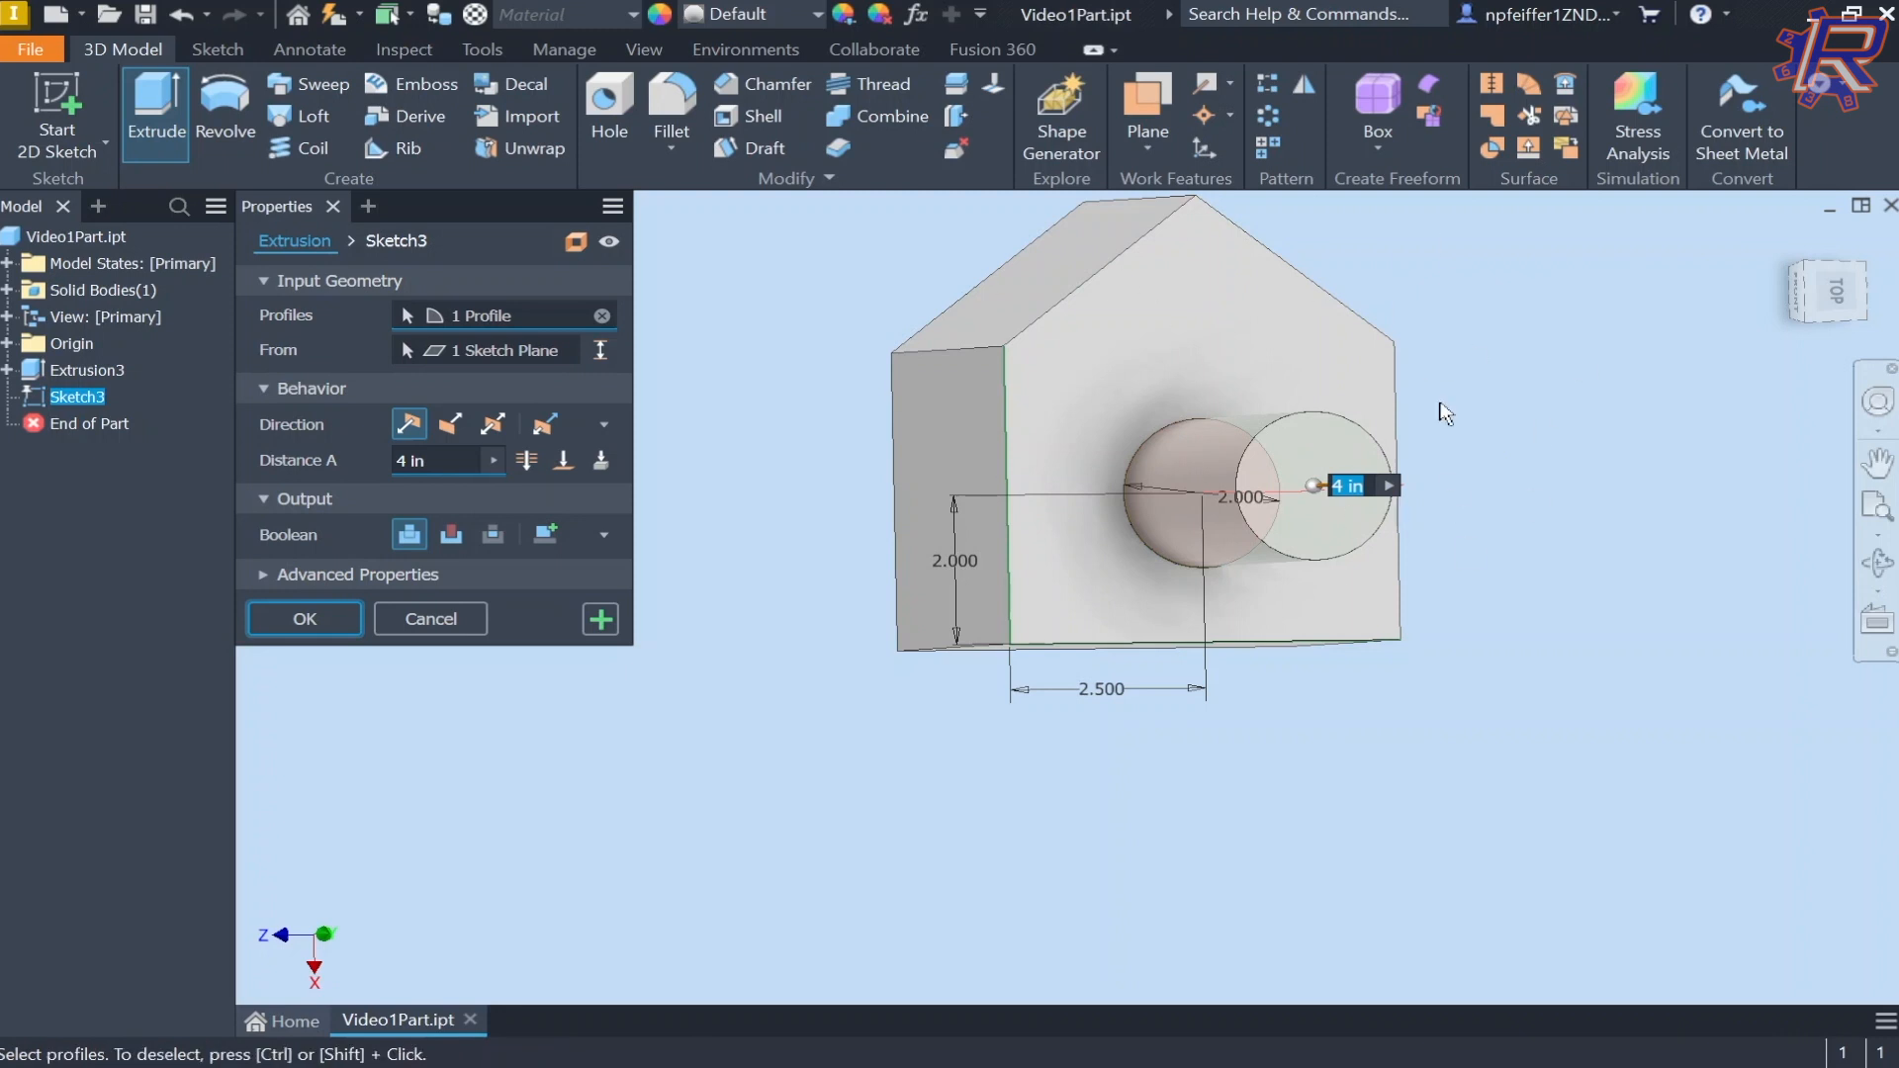
click(448, 425)
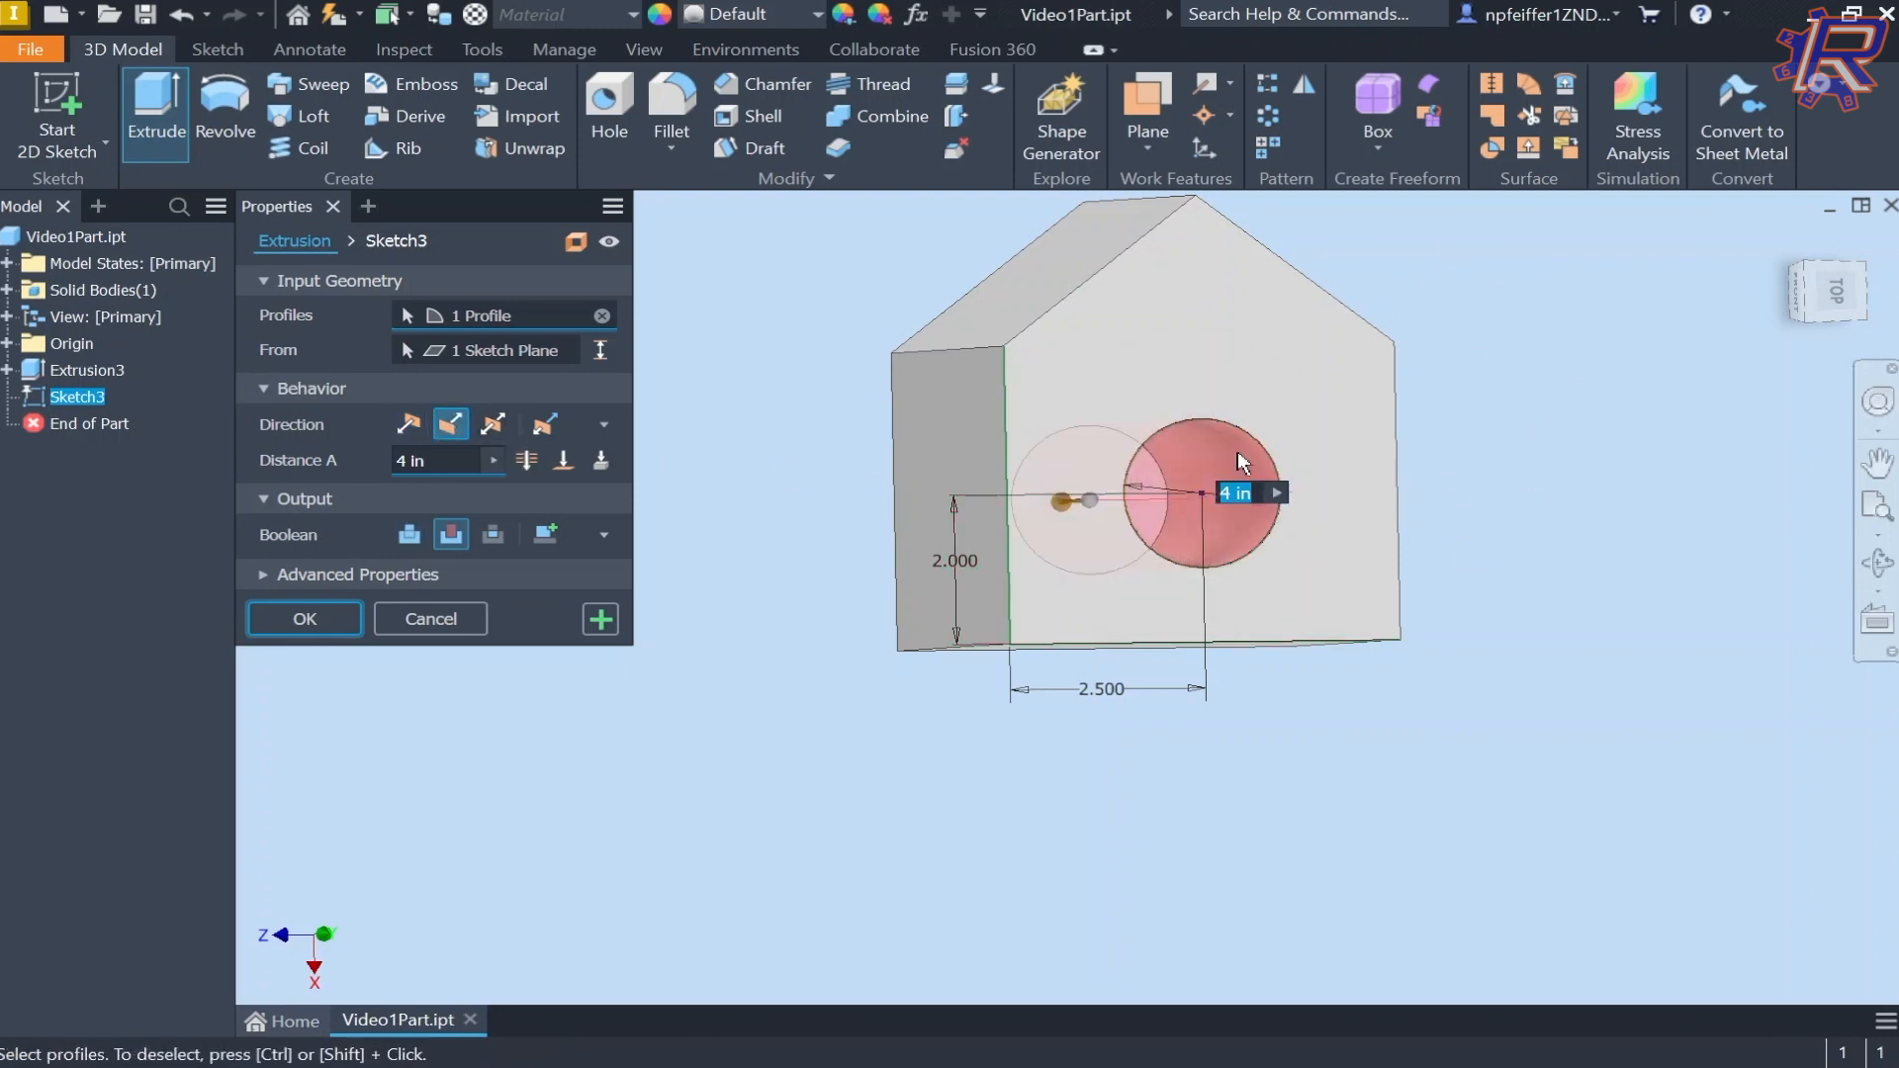
shift+middle_drag(1454, 475, 1551, 471)
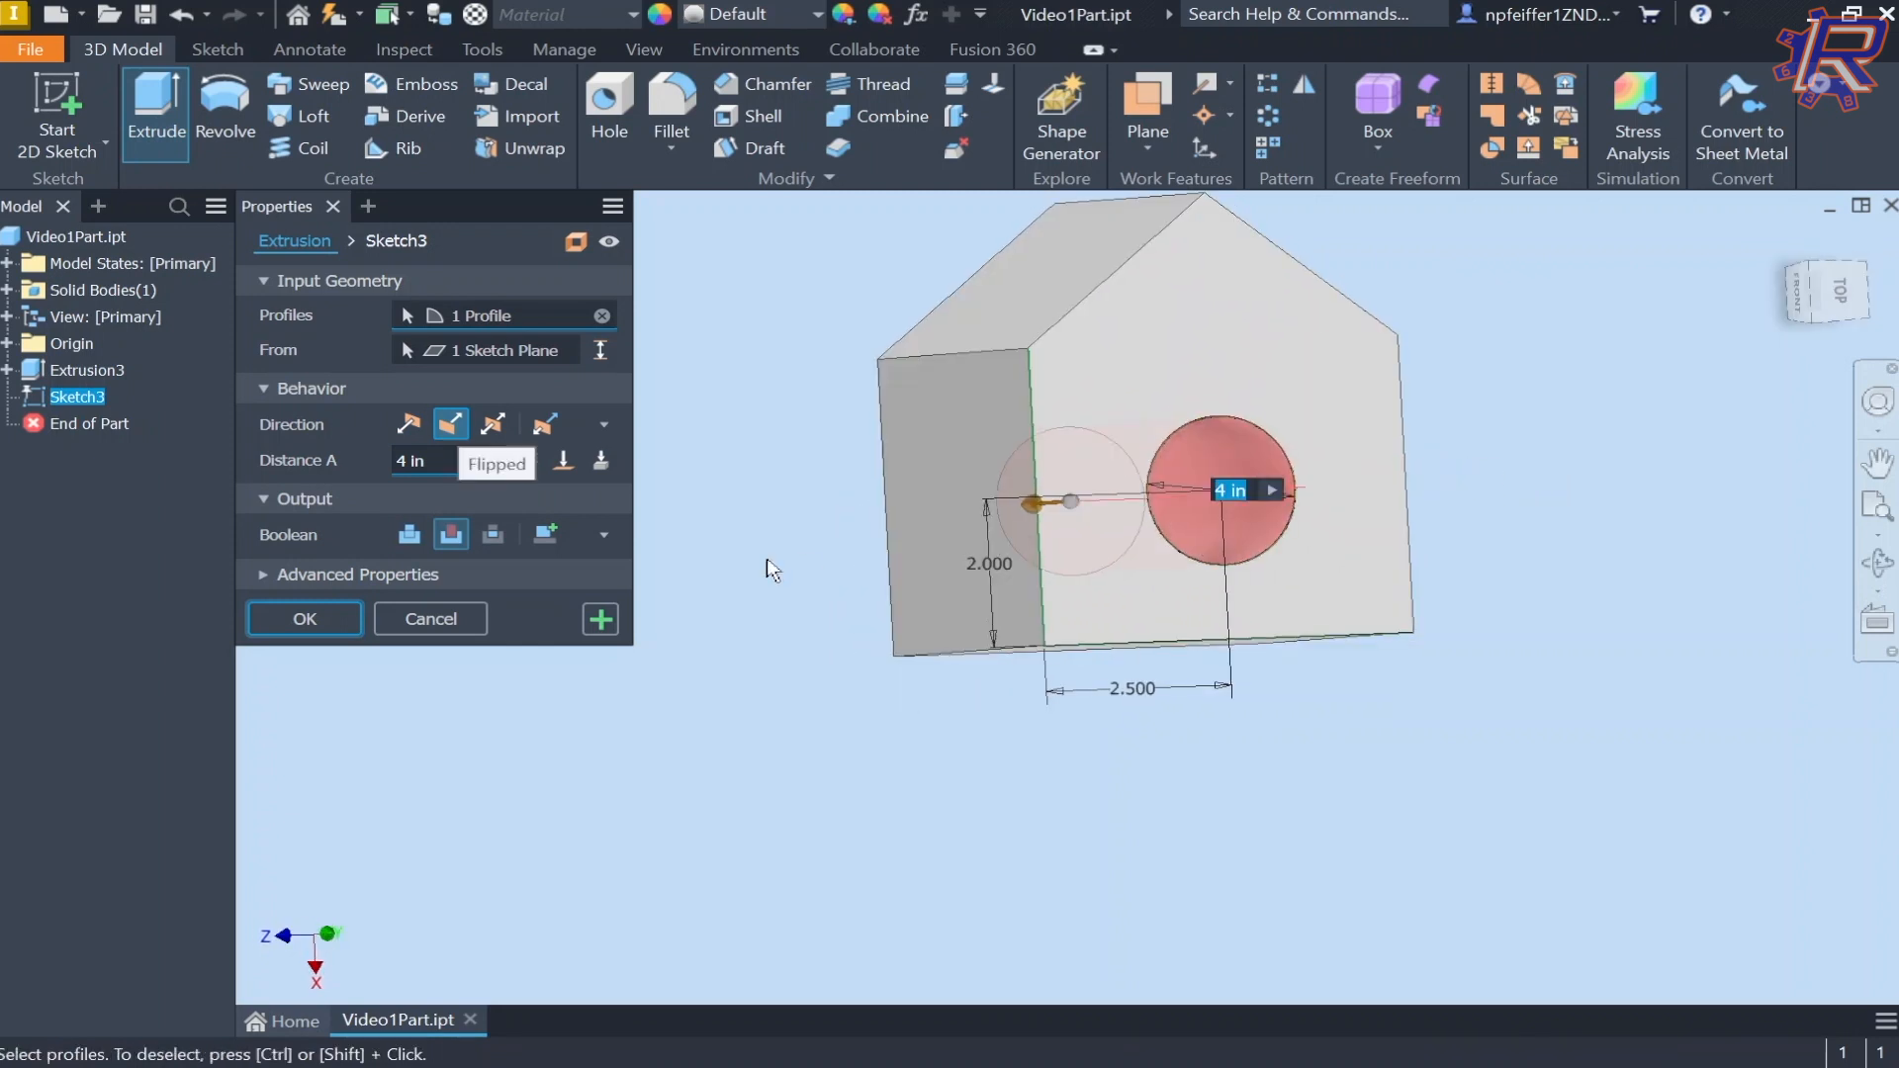
click(331, 615)
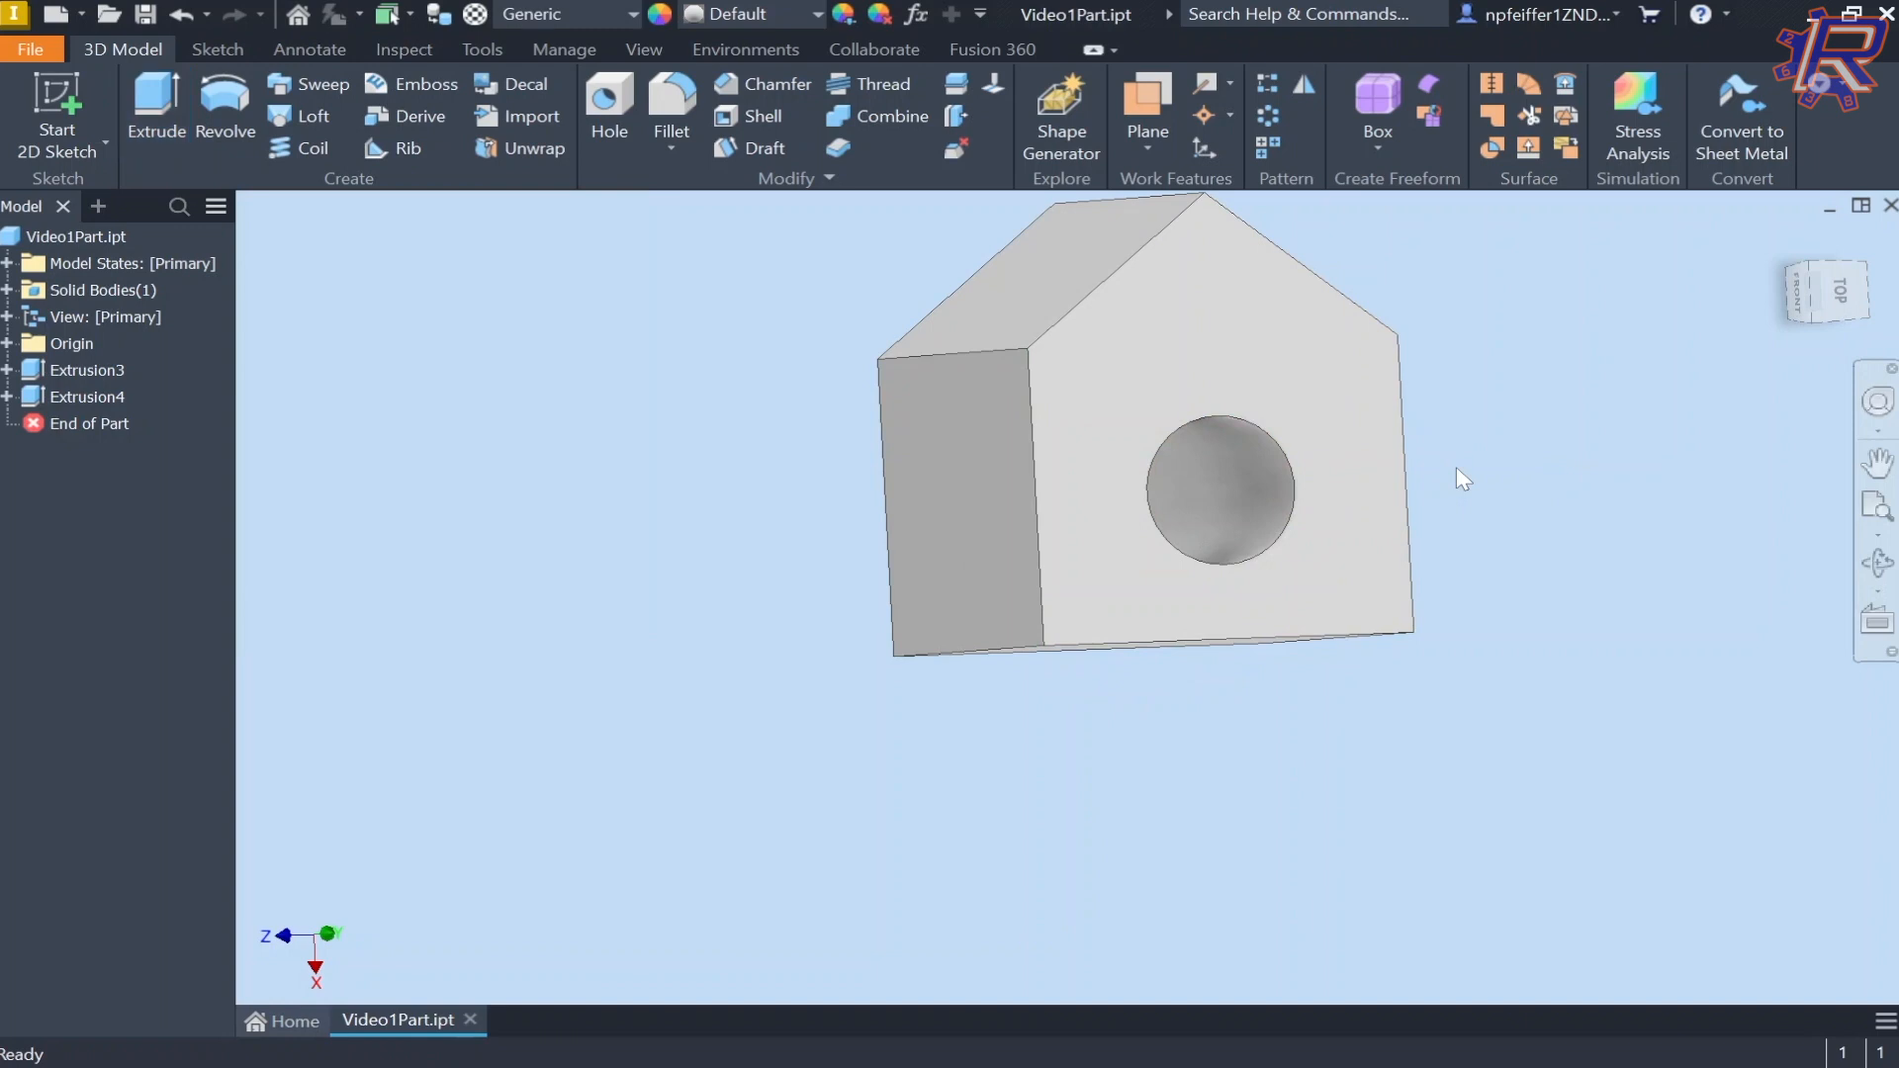
Step: Inspect the hole from several angles and close the Video1Part.ipt document
shift+middle_drag(1553, 437, 1514, 454)
scroll(1302, 412, down, 2)
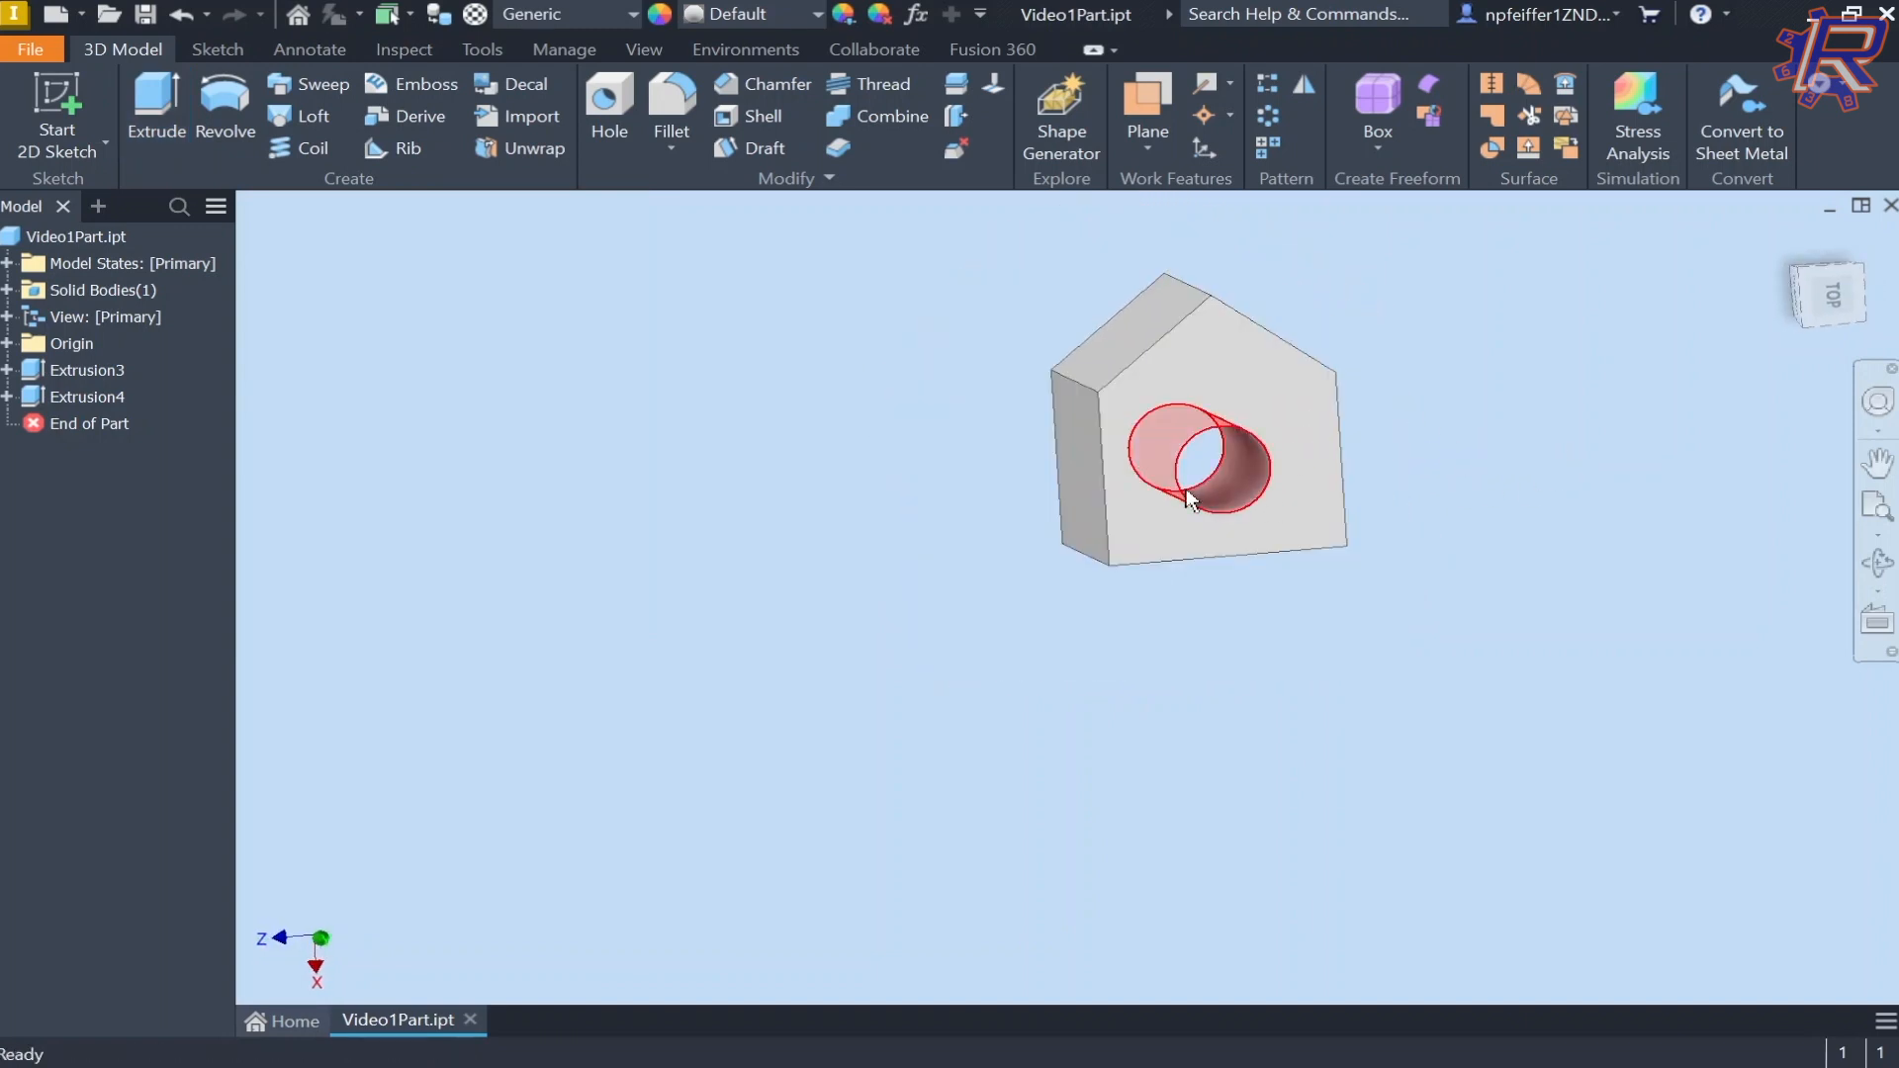
middle_drag(1187, 479, 1064, 534)
scroll(1160, 599, up, 3)
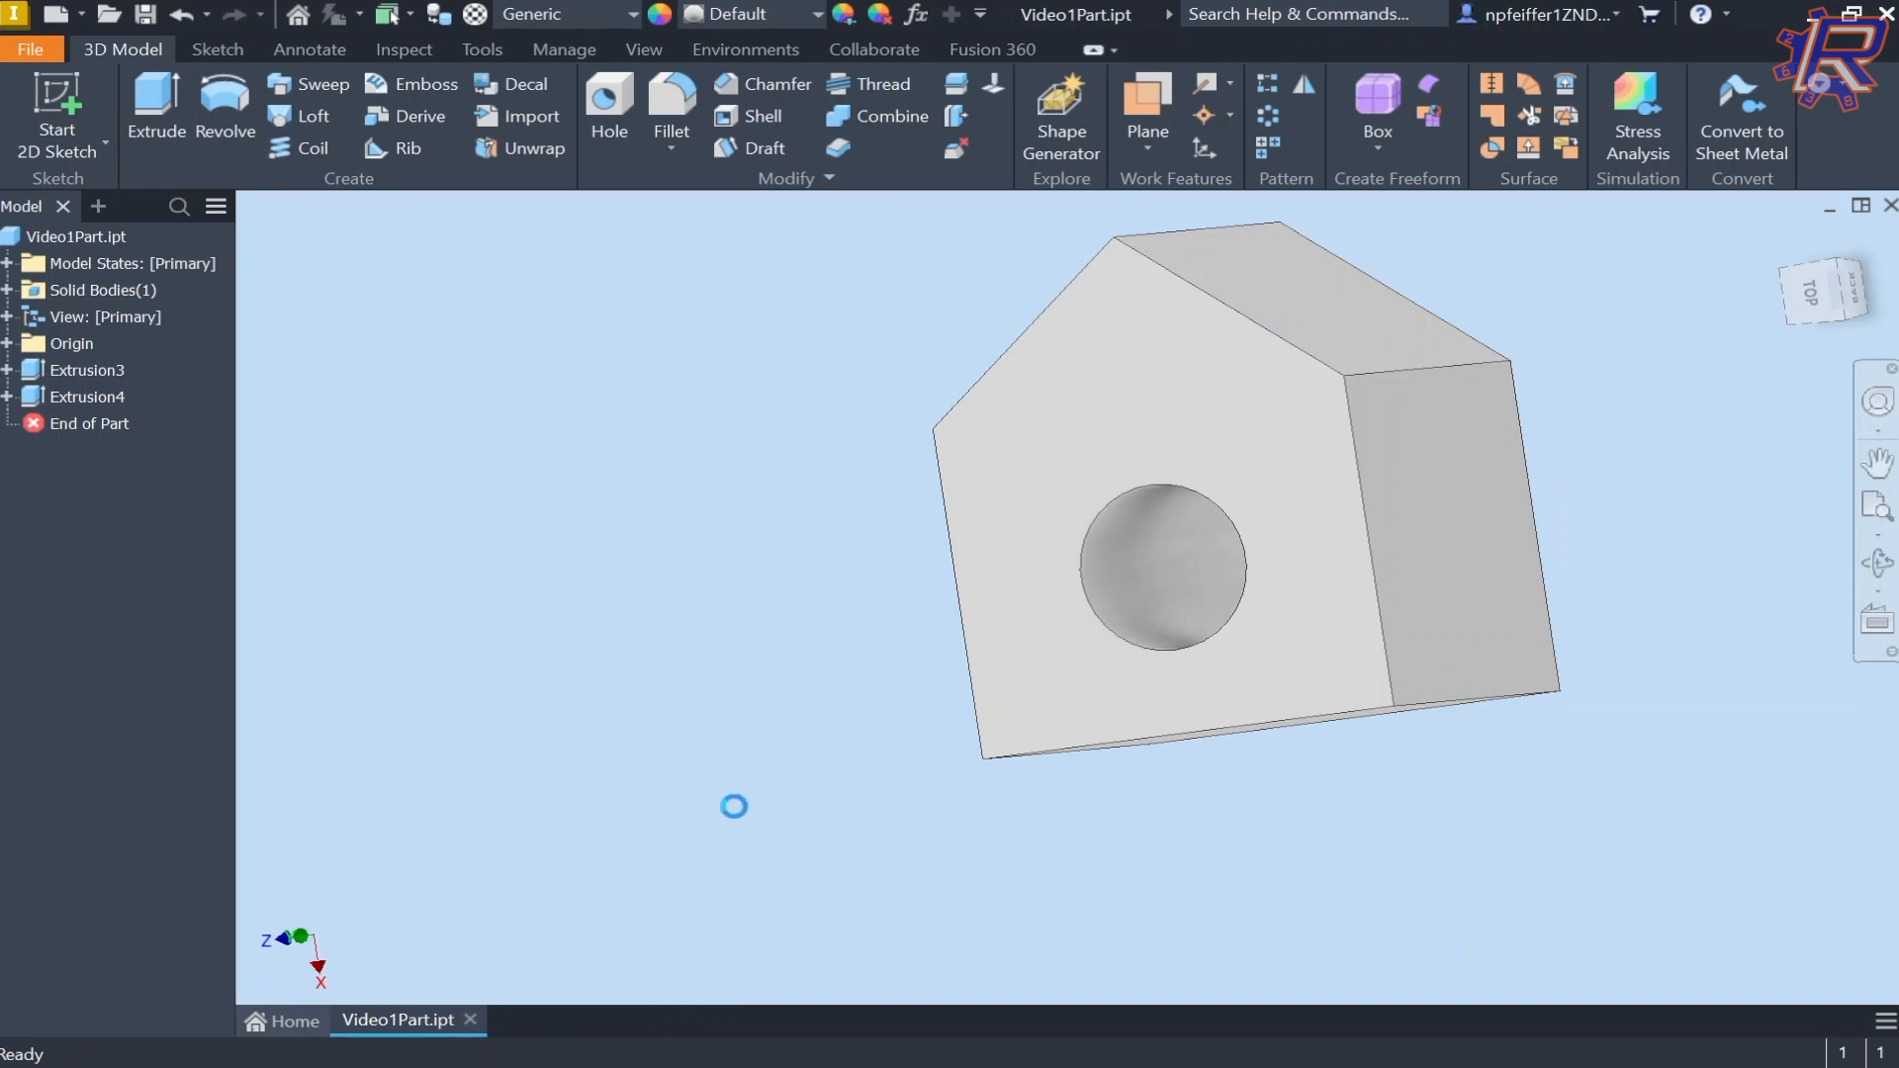
click(472, 1021)
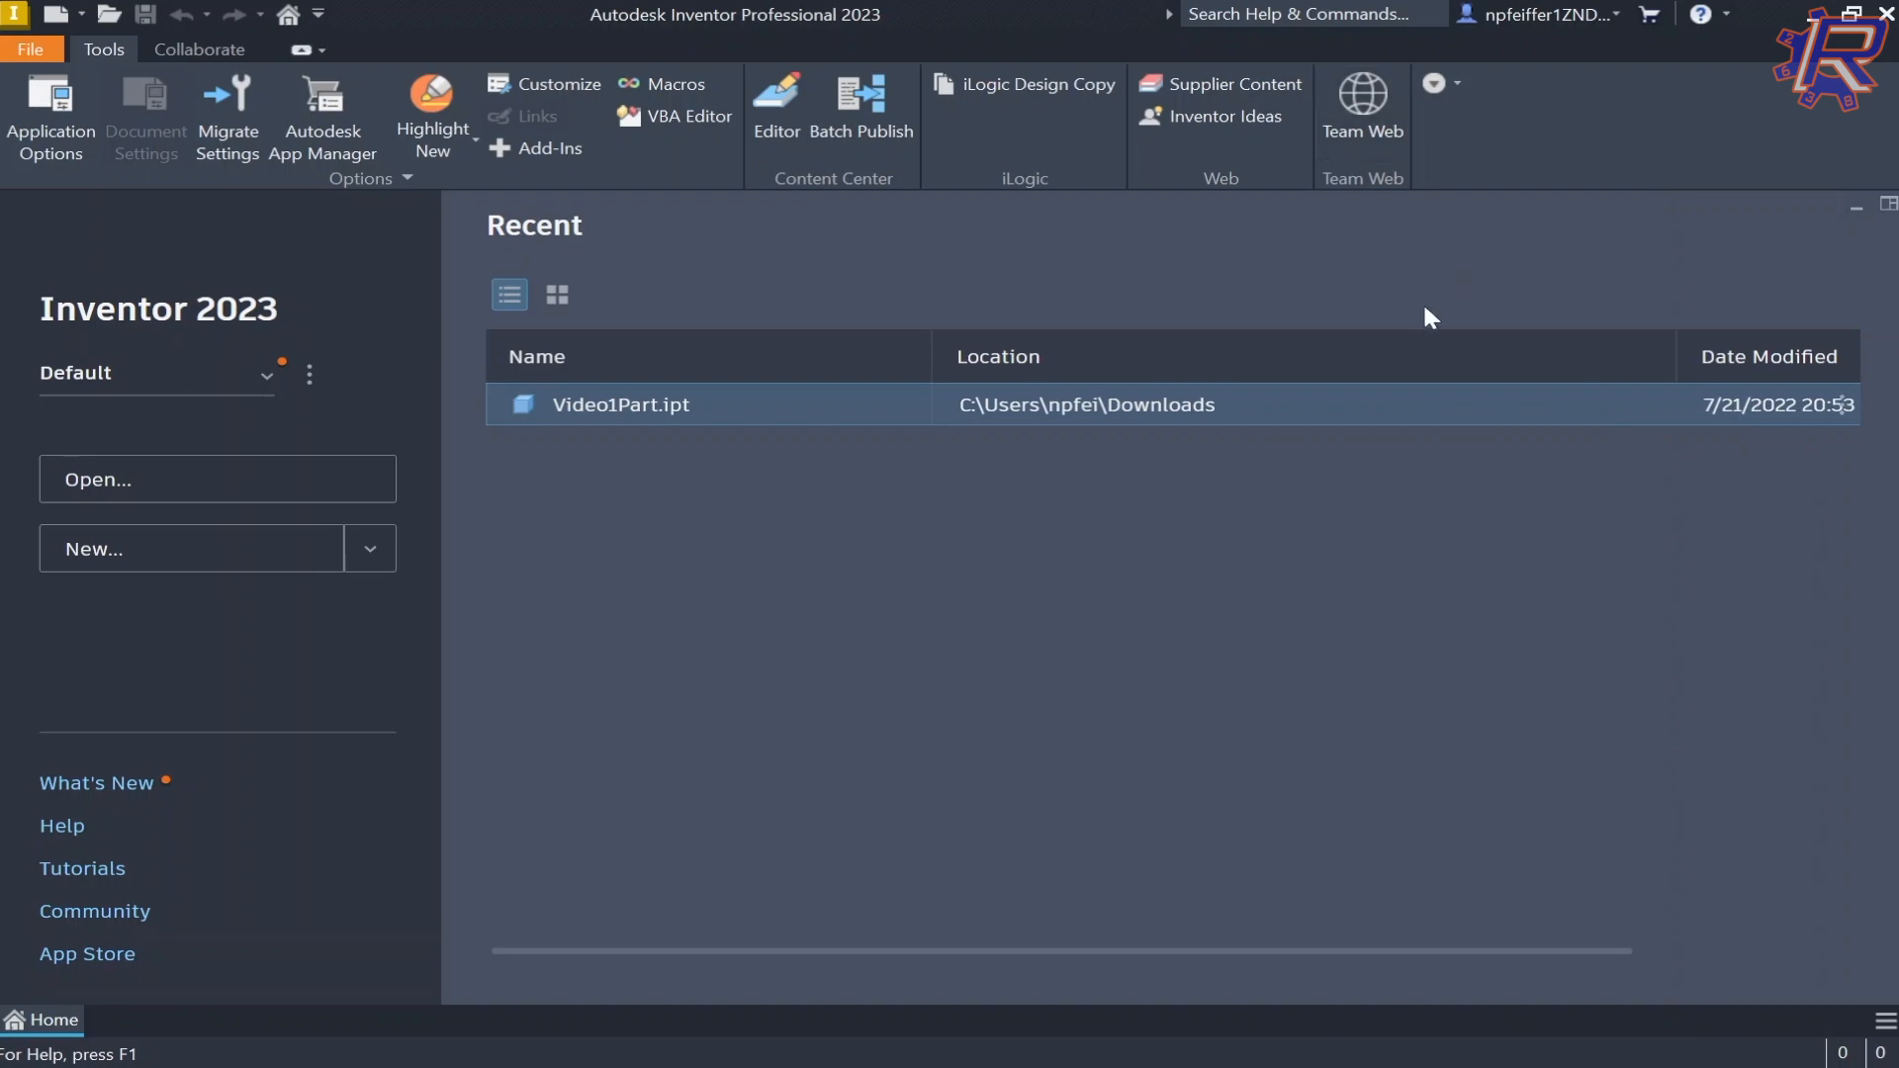